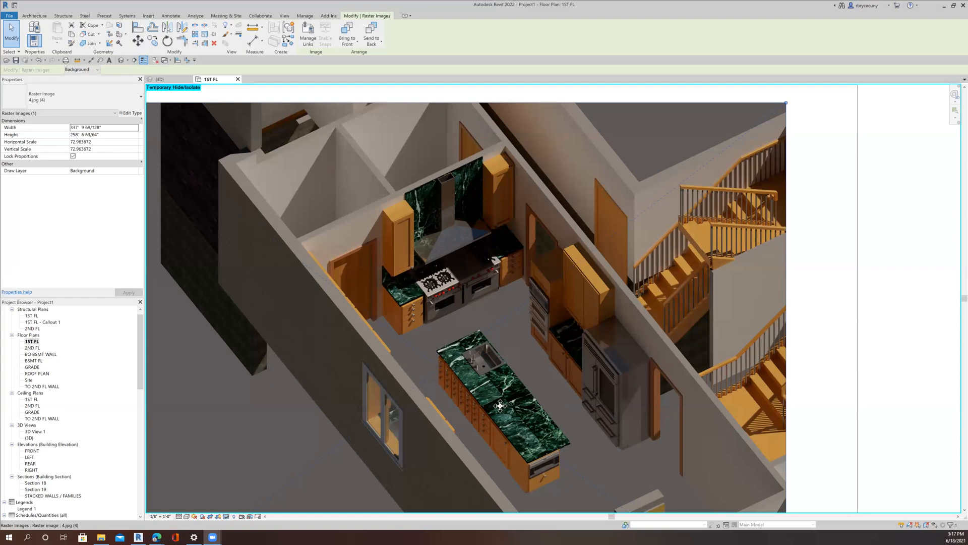
Step: Examine the kitchen renderings, the marked-up floor plans and the black filled region in the 1ST FL plan
scroll(604, 420, "down", 3)
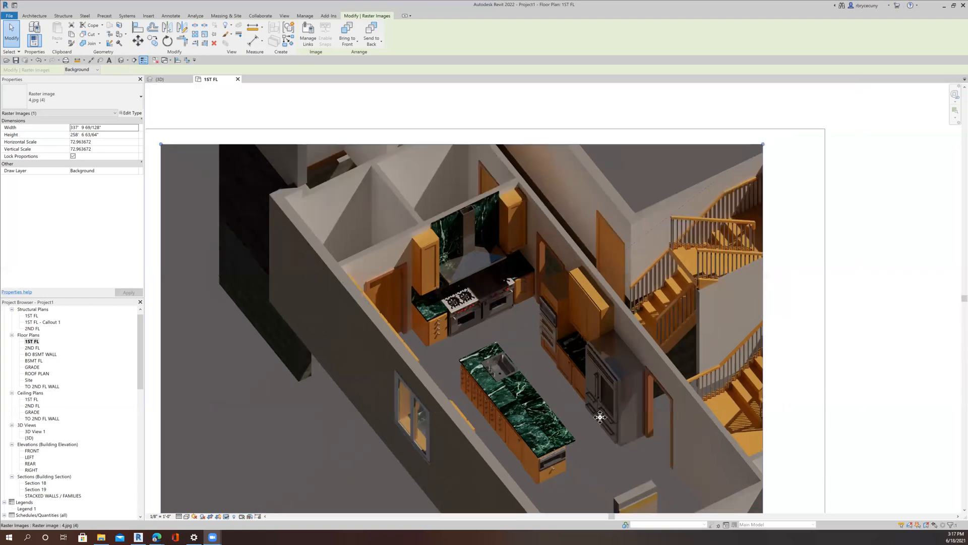
scroll(601, 417, "down", 4)
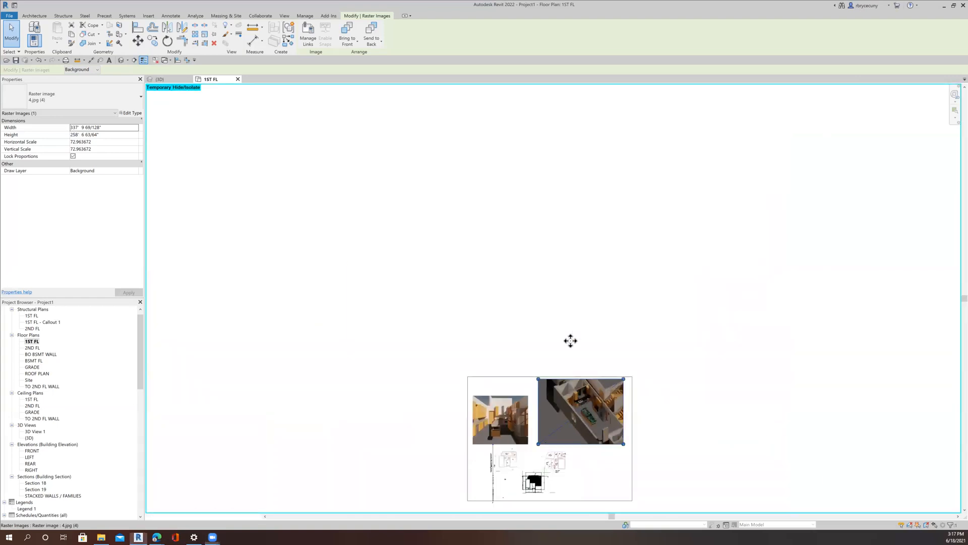
scroll(533, 454, "up", 5)
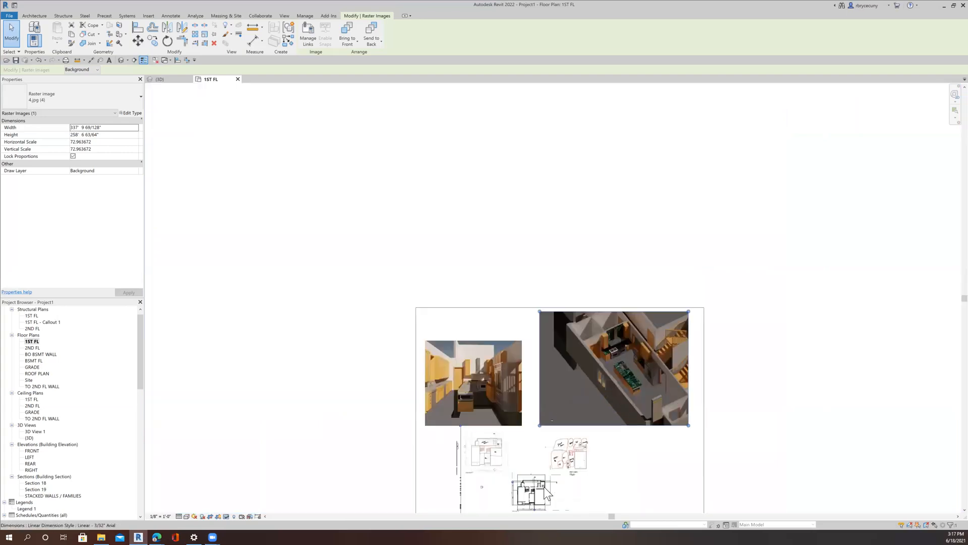
scroll(545, 488, "up", 3)
mouse_move(545, 488)
middle_mouse_down()
mouse_move(508, 385)
mouse_move(562, 358)
mouse_move(554, 393)
mouse_move(585, 391)
mouse_move(574, 378)
middle_mouse_up()
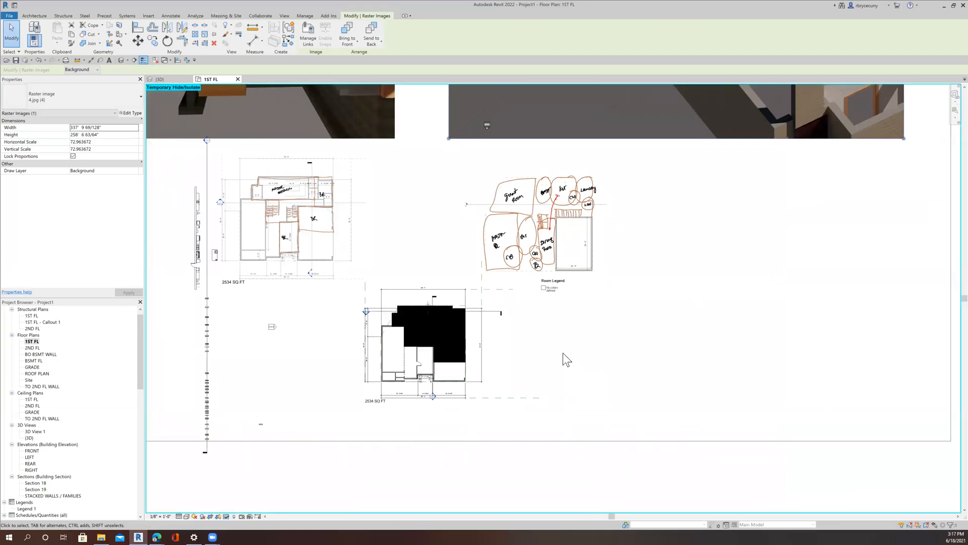
scroll(562, 357, "up", 2)
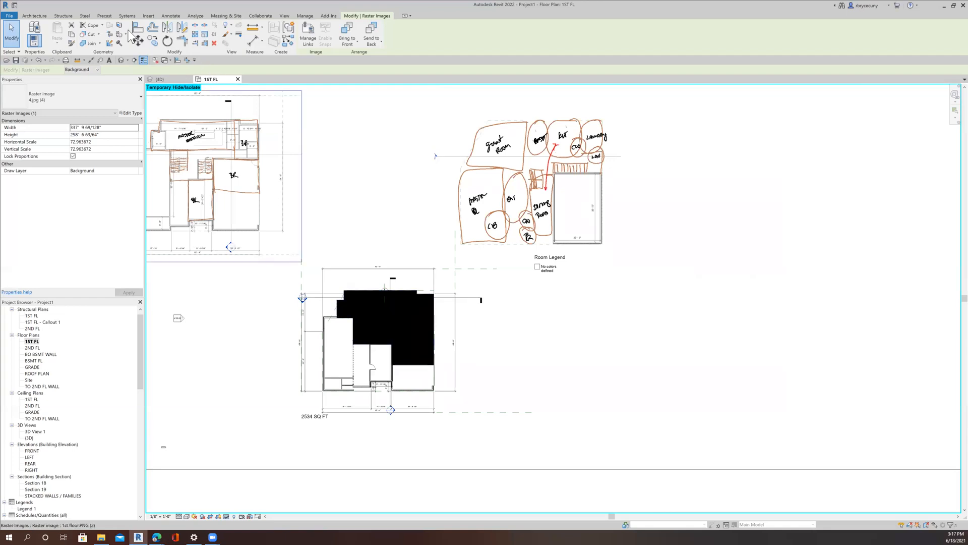
left_click(169, 17)
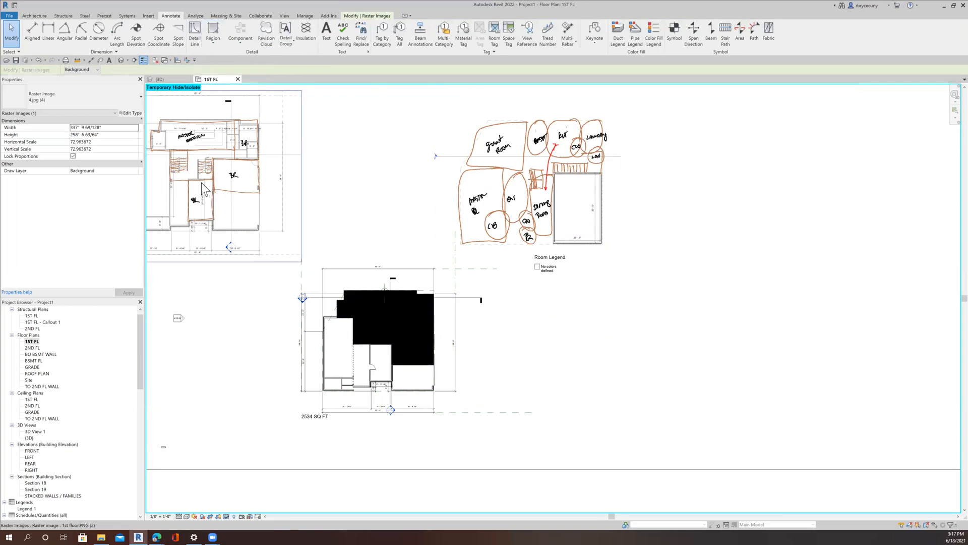
scroll(213, 201, "down", 1)
middle_click_drag(251, 222, 275, 233)
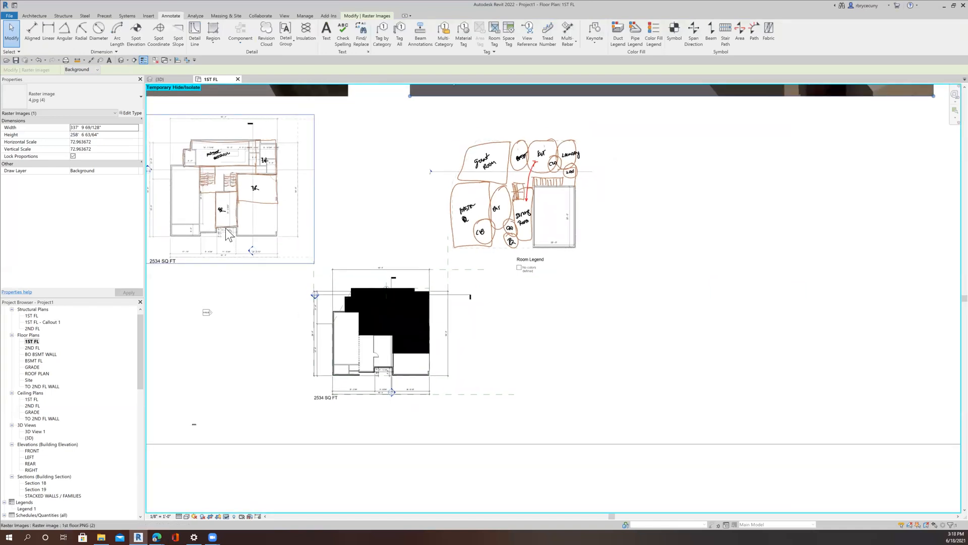
scroll(225, 228, "up", 3)
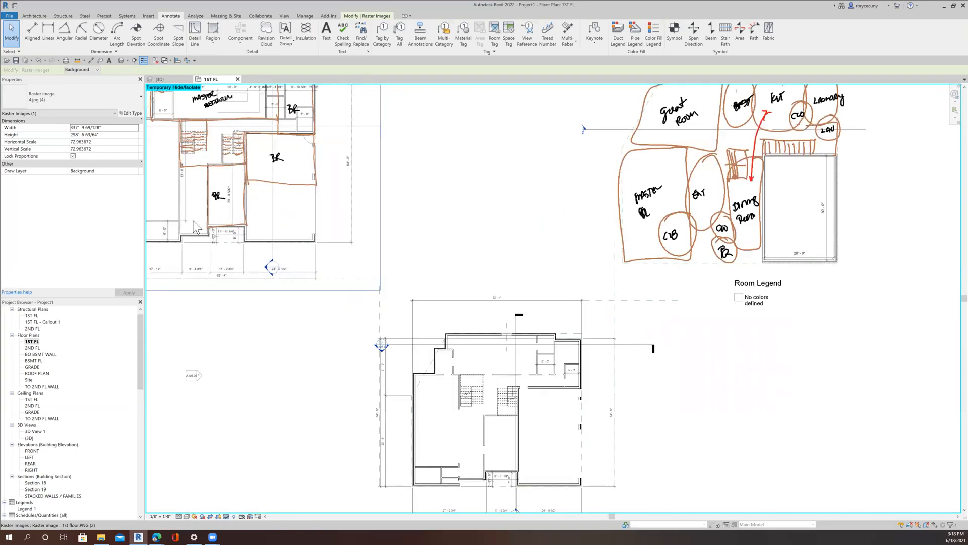
middle_click_drag(584, 435, 485, 388)
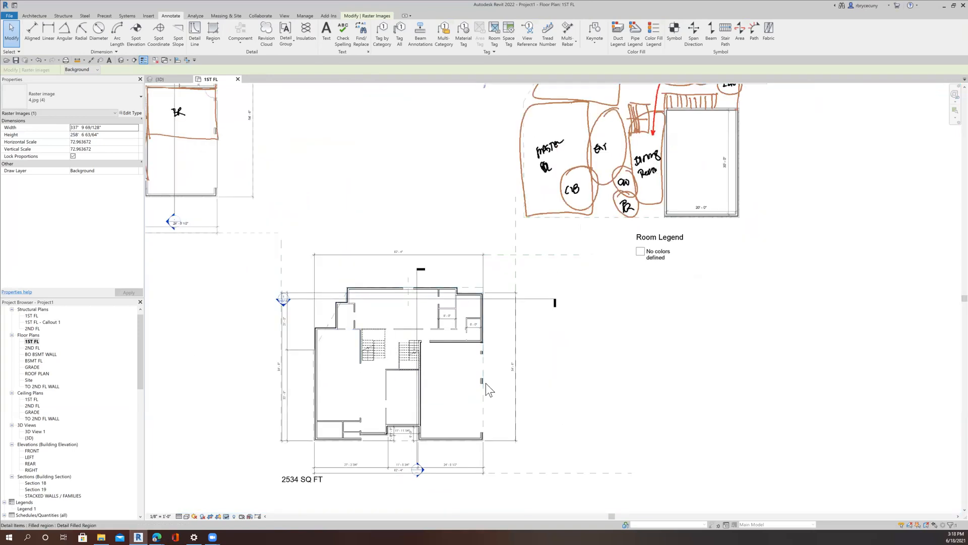
scroll(486, 383, "down", 2)
Step: Open the boundary of the Solid Black filled region over the first-floor plan for editing
left_click(467, 397)
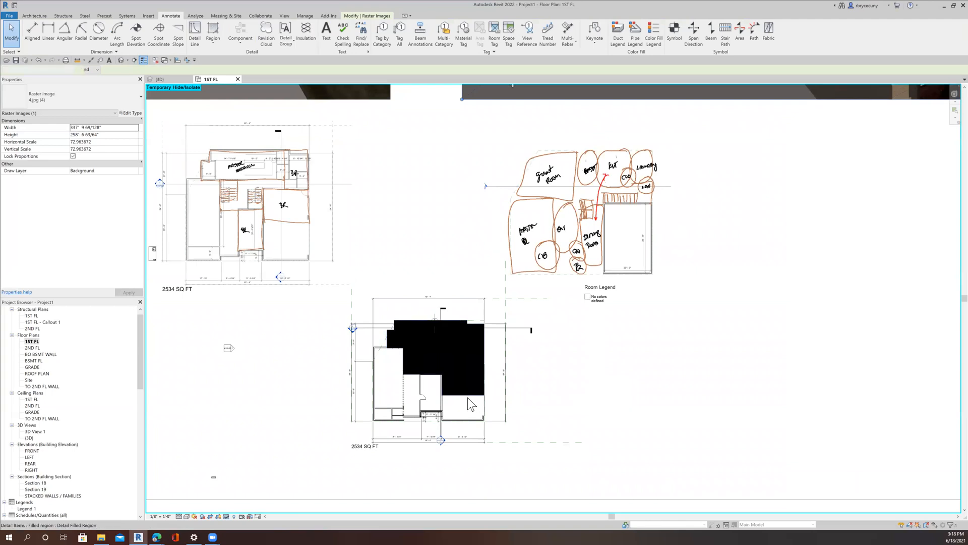
scroll(463, 394, "up", 2)
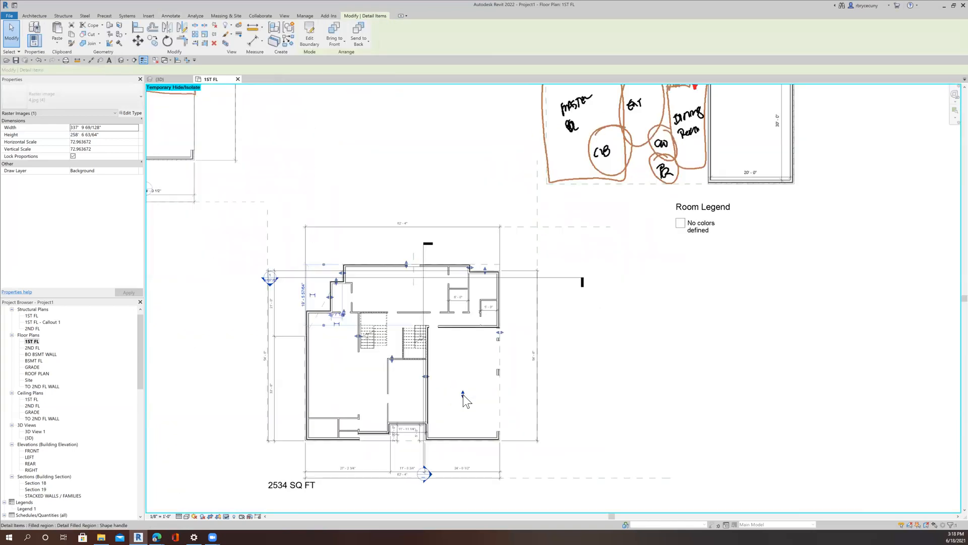
left_click(463, 395)
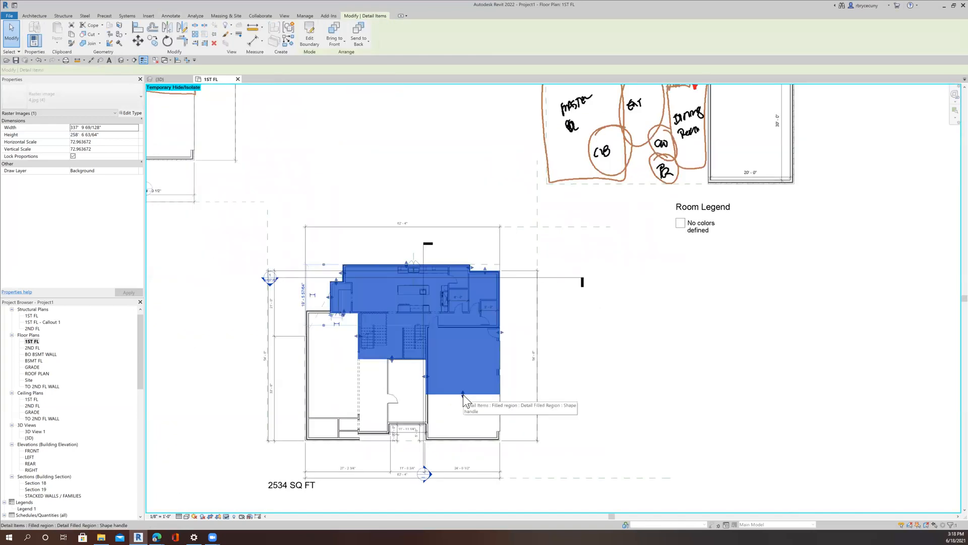
double_click(379, 269)
scroll(434, 399, "up", 2)
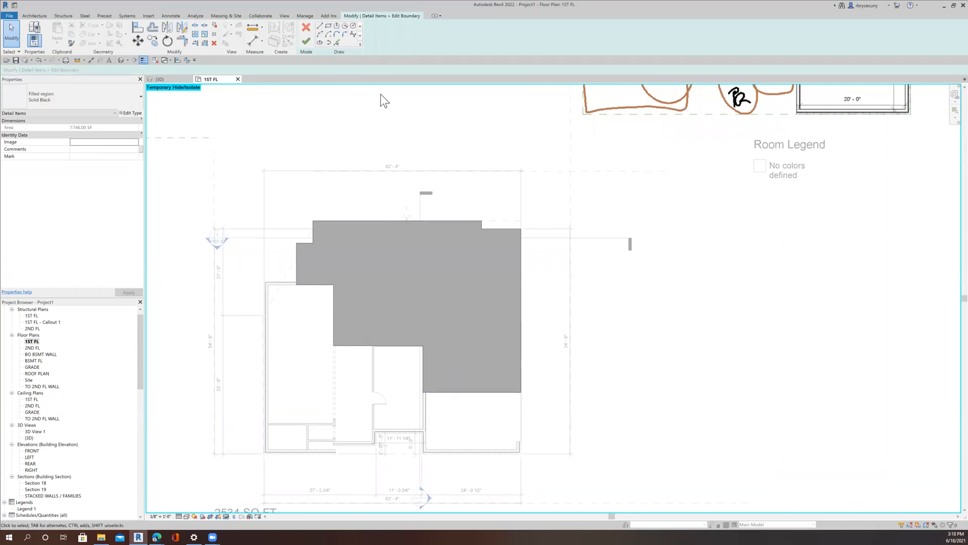
Step: Sketch boundary lines around the small room beside the entry, extending the filled region about 9'-6" below its lower edge
left_click(320, 26)
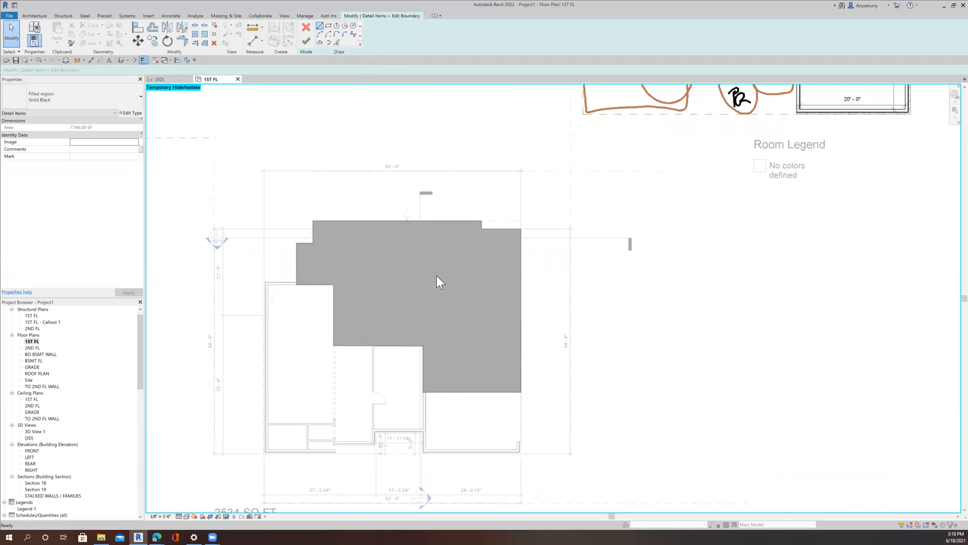
left_click(428, 395)
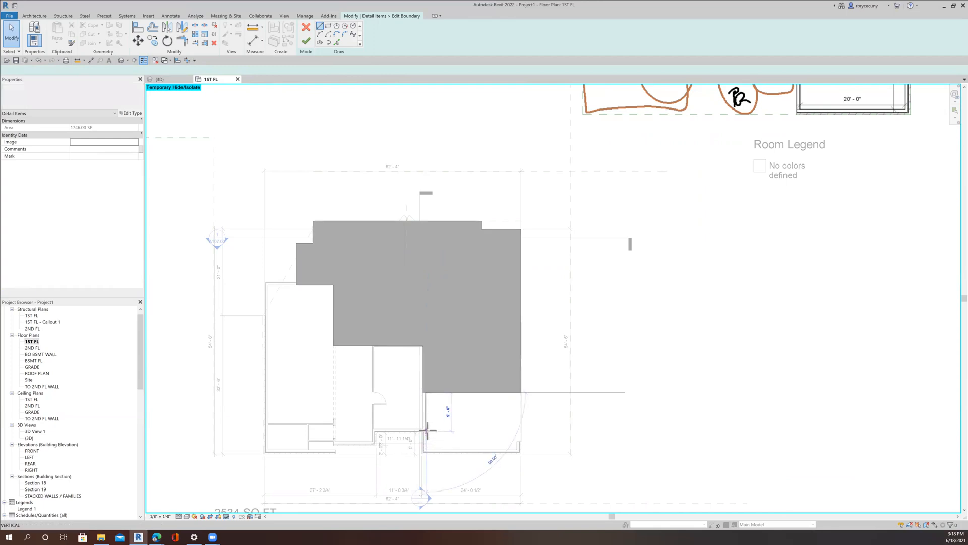
left_click(372, 432)
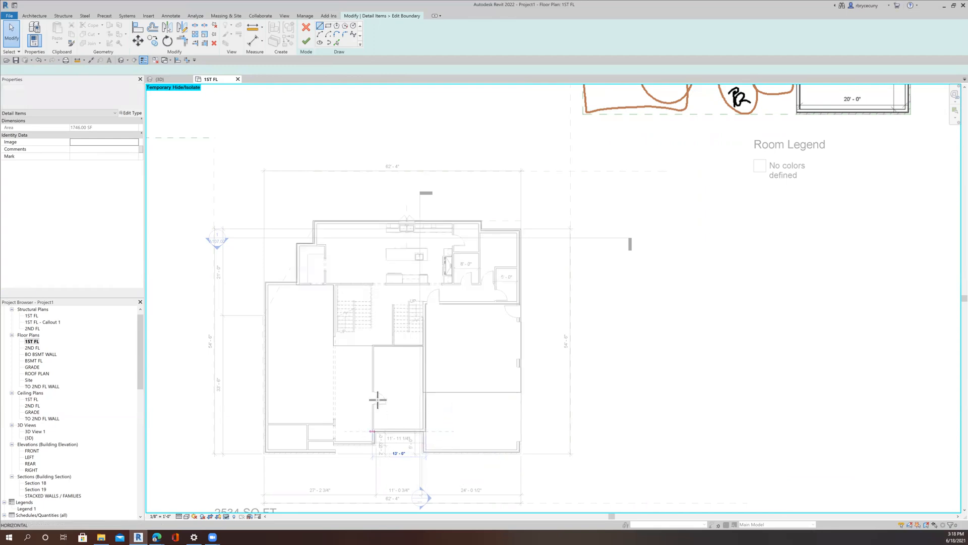
left_click(371, 346)
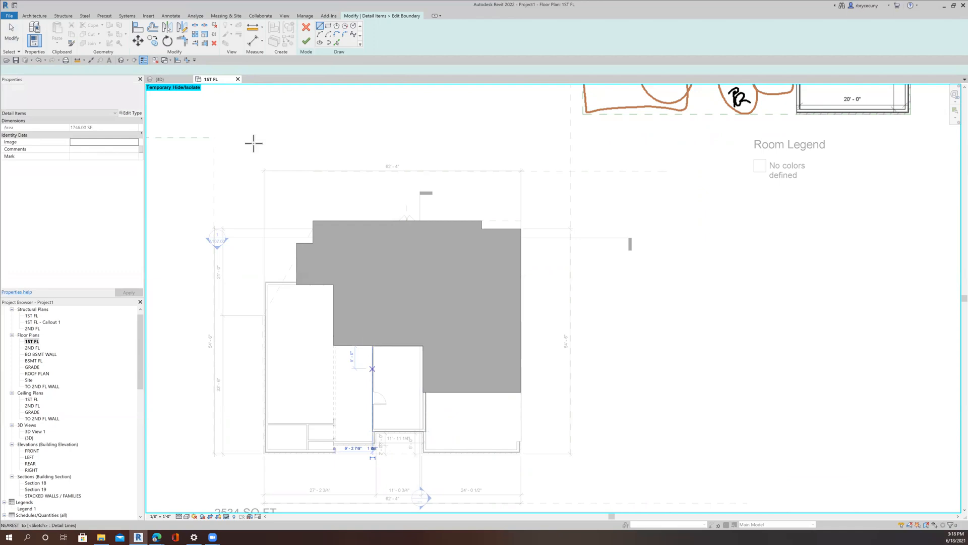
Step: Trim the existing boundary lines to the new extension lines and try to finish the boundary edit
key("Escape")
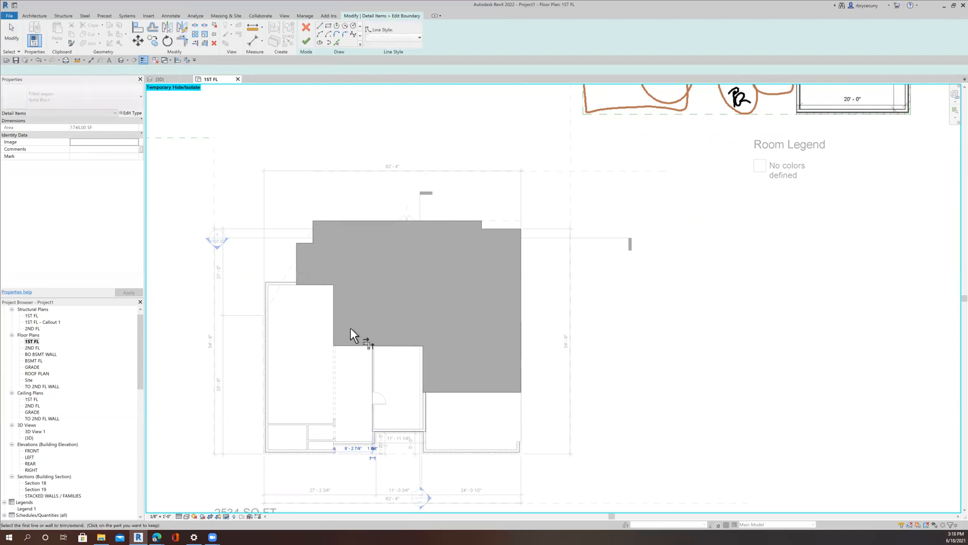
left_click(352, 342)
left_click(428, 408)
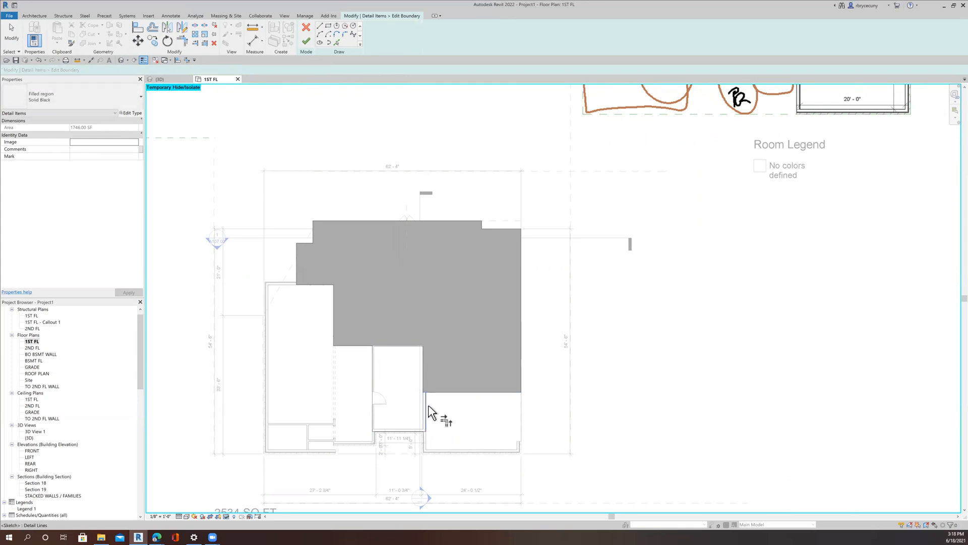
left_click(306, 43)
left_click(525, 460)
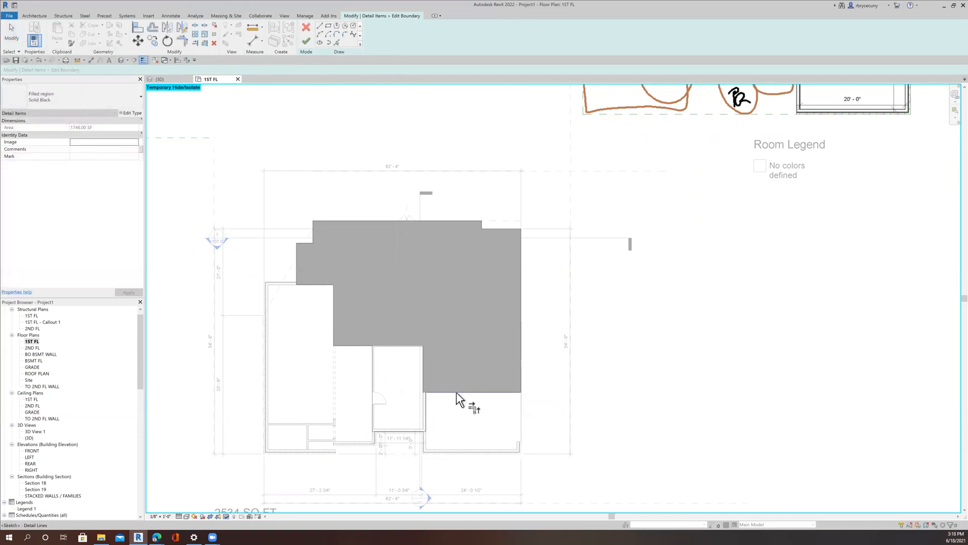
Step: Temporarily isolate the sketch line category so only the filled region's boundary lines are shown
scroll(456, 392, "up", 1)
scroll(430, 397, "up", 2)
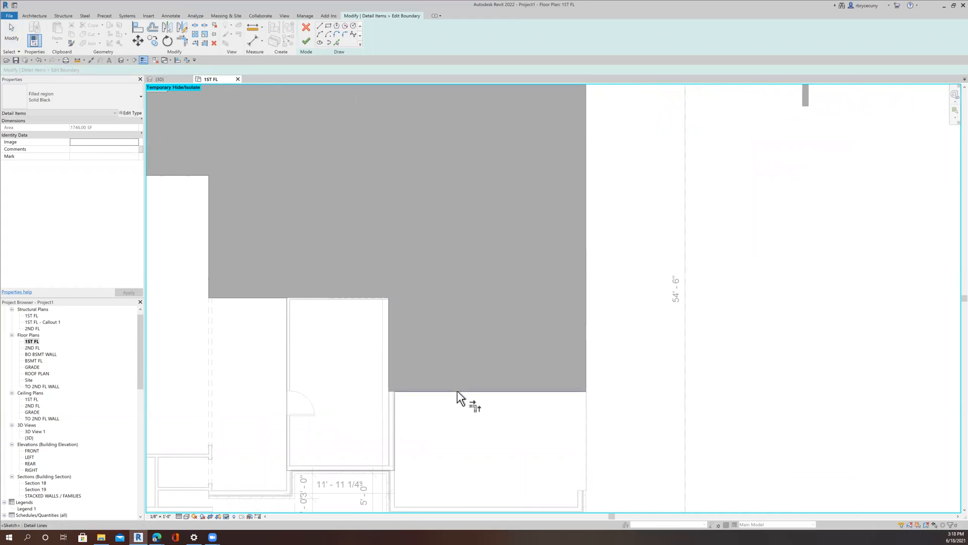
key("Escape")
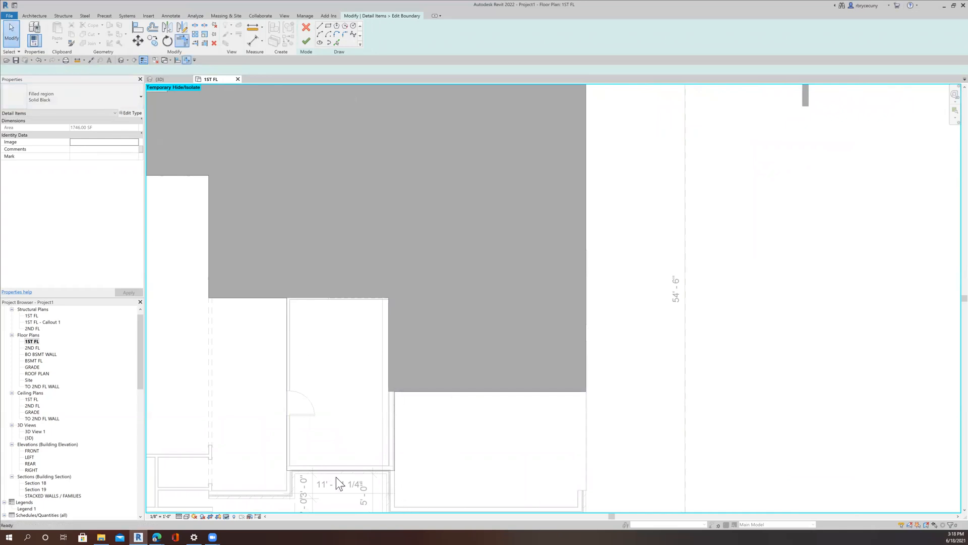
left_click(396, 459)
left_click(226, 517)
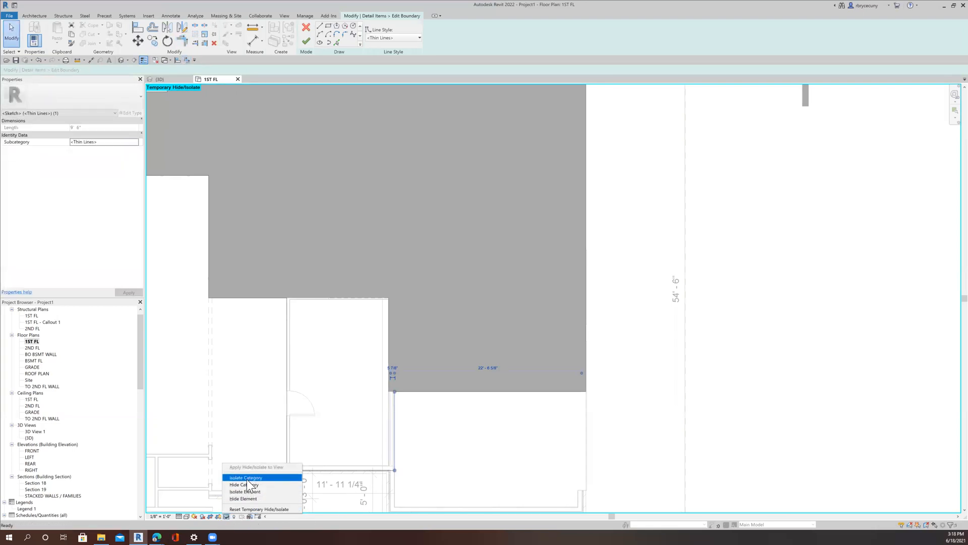
left_click(278, 478)
left_click(765, 458)
scroll(766, 458, "down", 2)
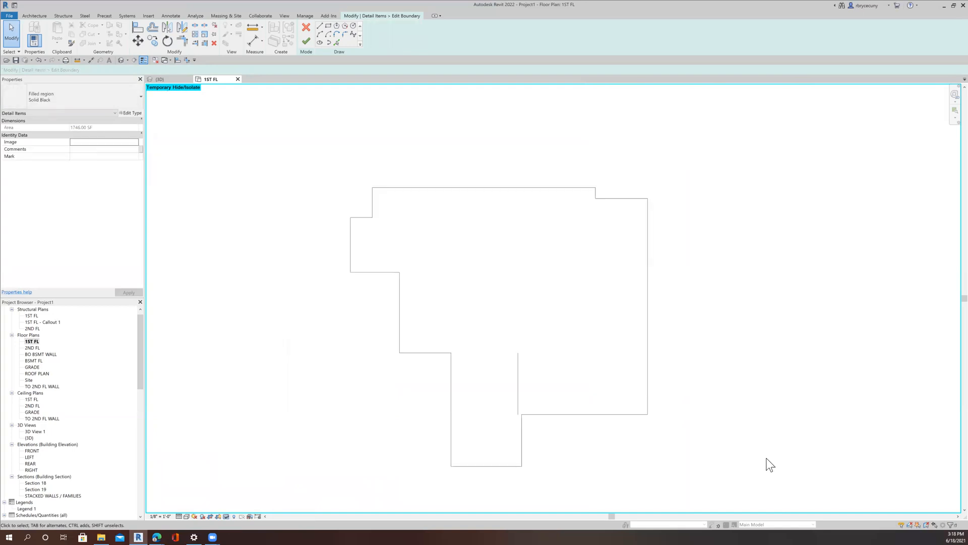
Step: Delete the leftover vertical line inside the filled region's boundary and finish the boundary edit
left_click(520, 377)
right_click(519, 377)
left_click(548, 460)
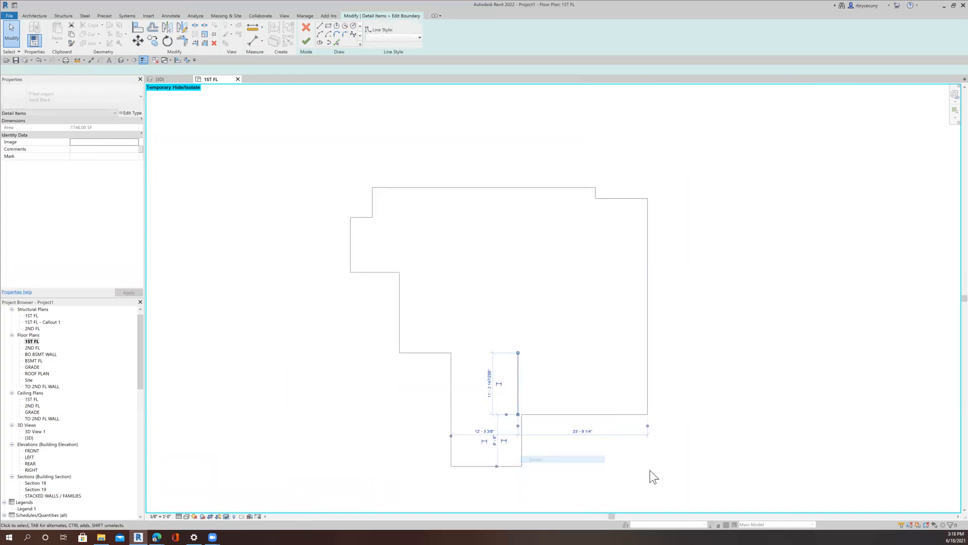
left_click(305, 42)
Step: Reset the temporary hide/isolate so the whole first-floor plan is shown
left_click(234, 516)
left_click(237, 508)
key("Escape")
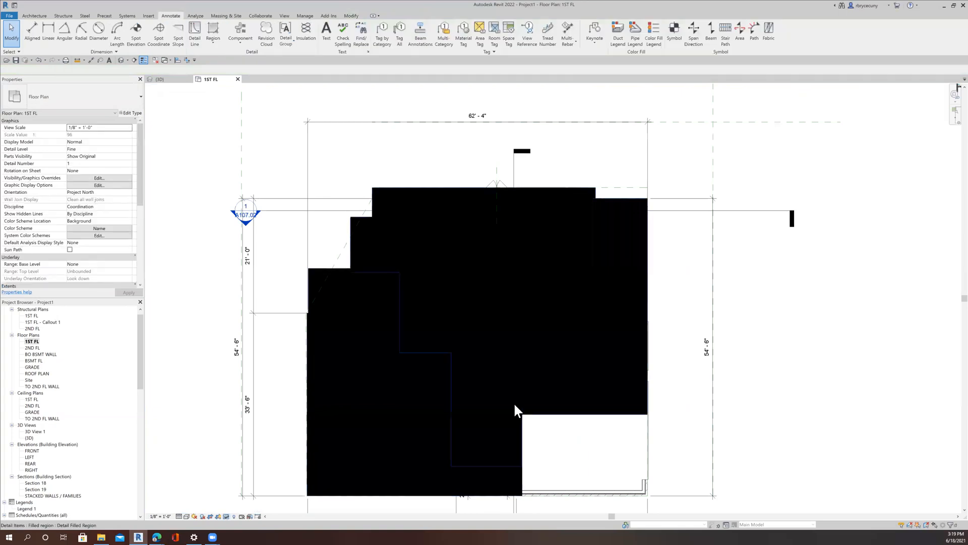
Step: Check the extended filled region's area in its properties and compare it with the square-footage note below the plan
left_click(523, 433)
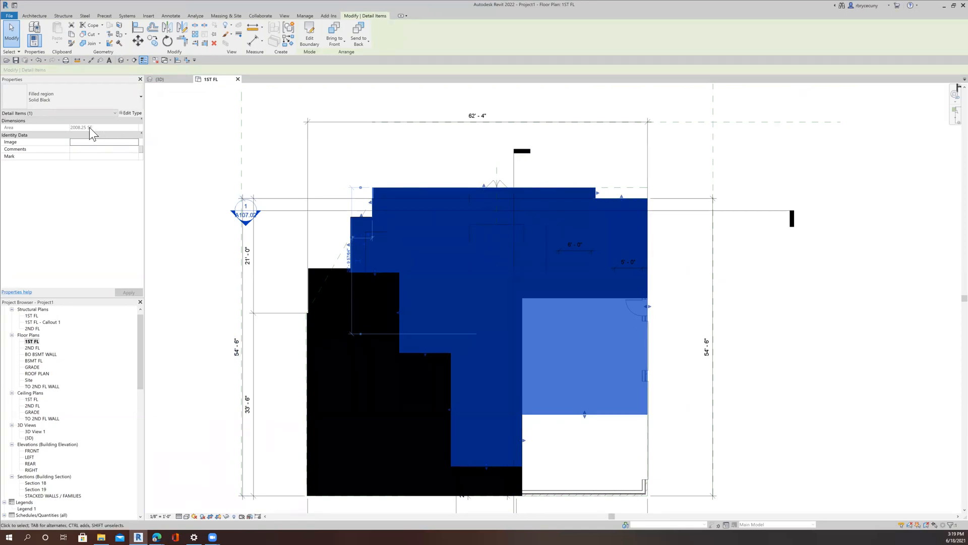
left_click(812, 429)
scroll(813, 429, "down", 3)
middle_click_drag(814, 429, 791, 372)
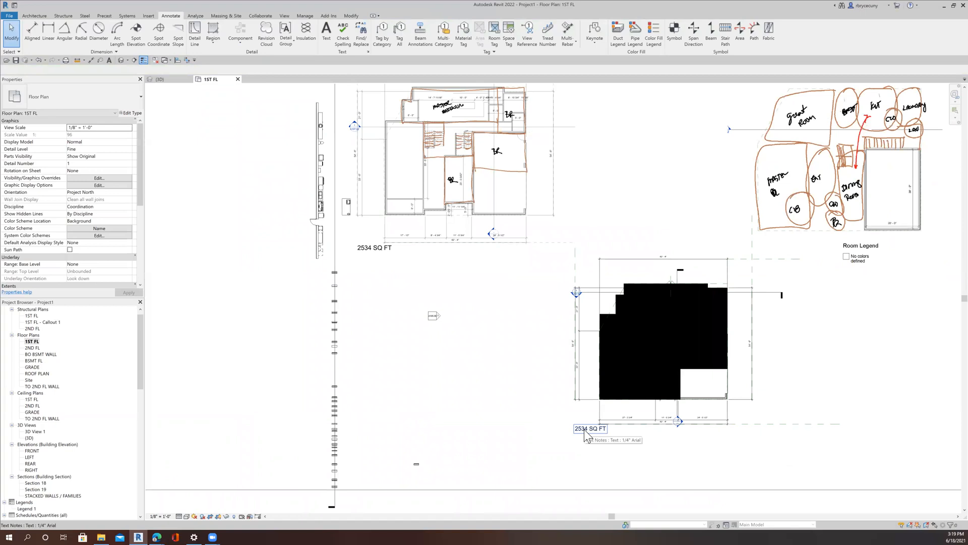
scroll(584, 430, "up", 2)
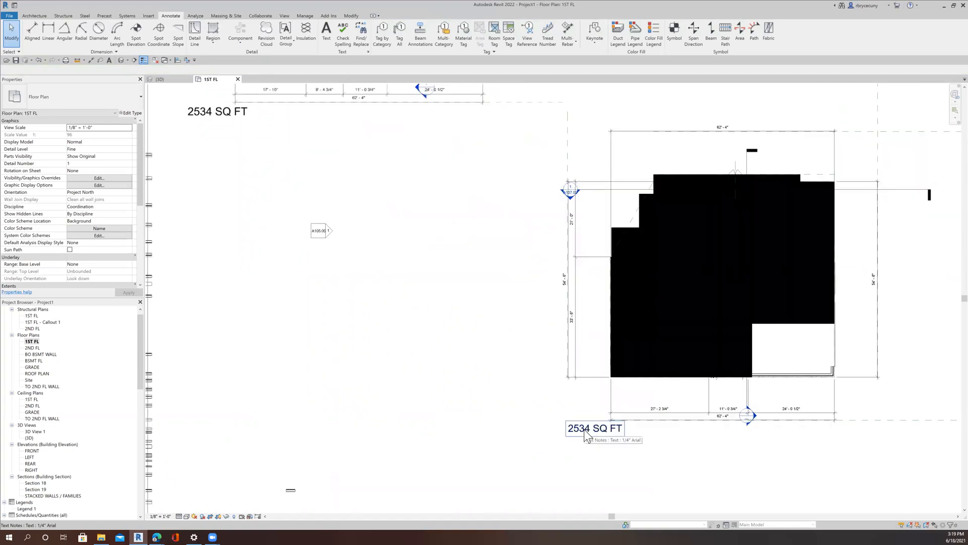
middle_click_drag(584, 429, 552, 427)
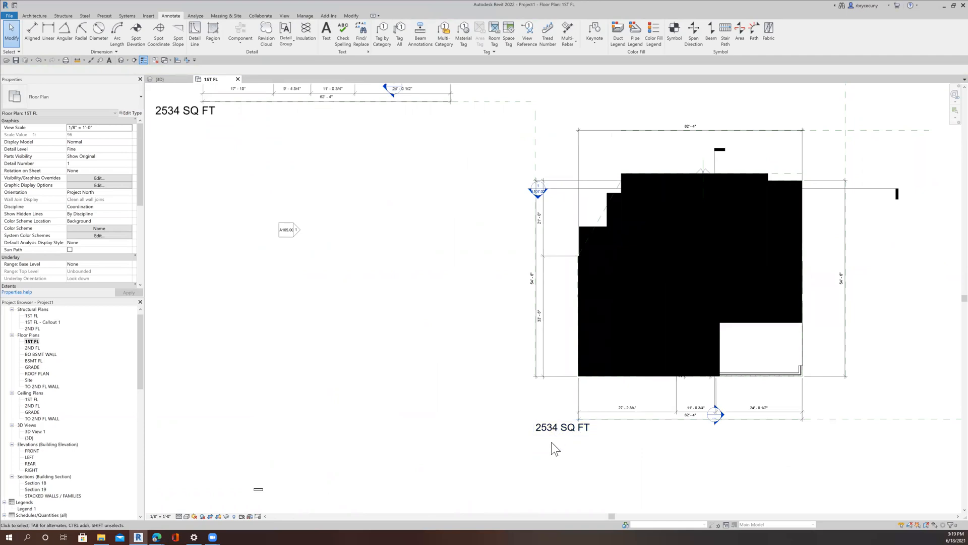
Step: Compare the marked-up first-floor plan image with the filled plan and the room bubble diagram
scroll(547, 442, "down", 2)
middle_click_drag(496, 360, 464, 422)
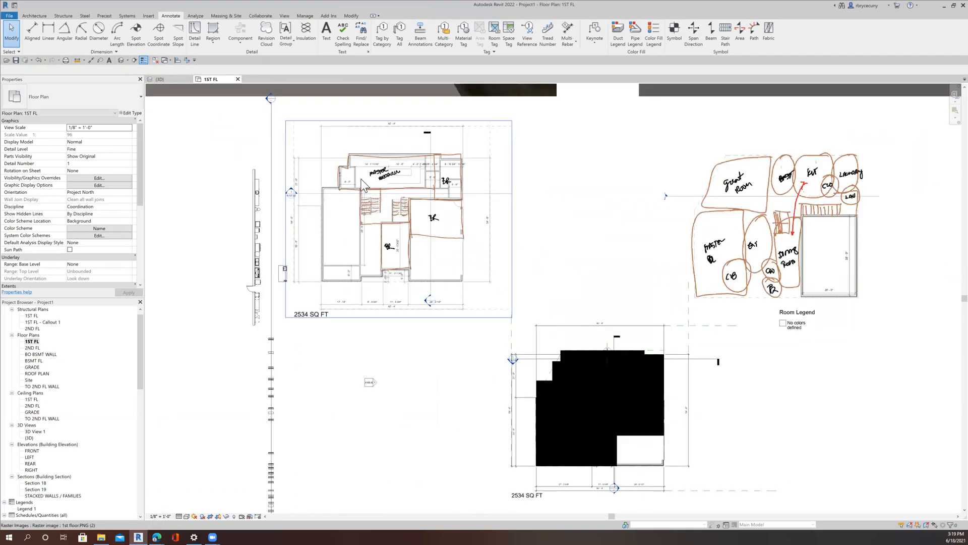
scroll(375, 280, "up", 3)
scroll(376, 281, "down", 1)
middle_click_drag(432, 389, 353, 332)
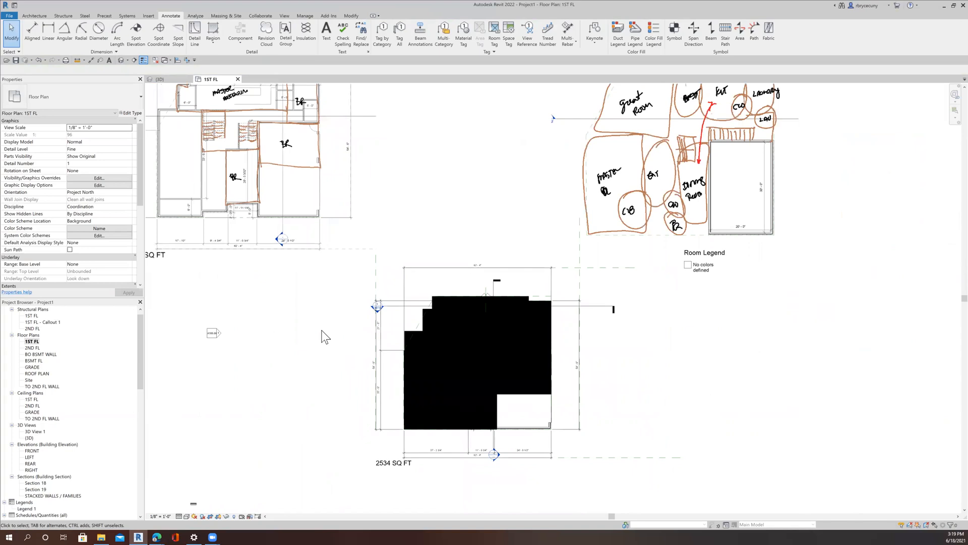
scroll(326, 337, "down", 1)
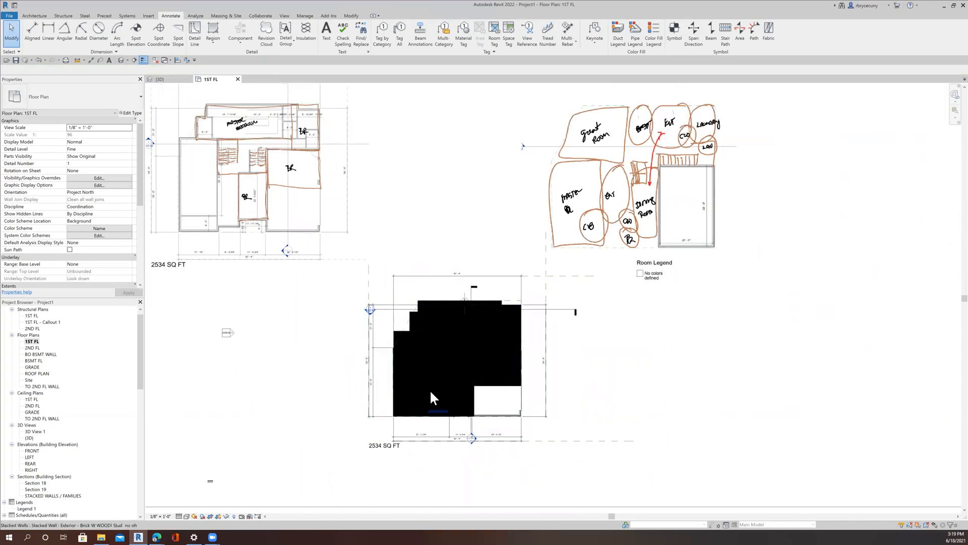
Step: Open the 2ND FL floor plan and view its full extent
double_click(30, 349)
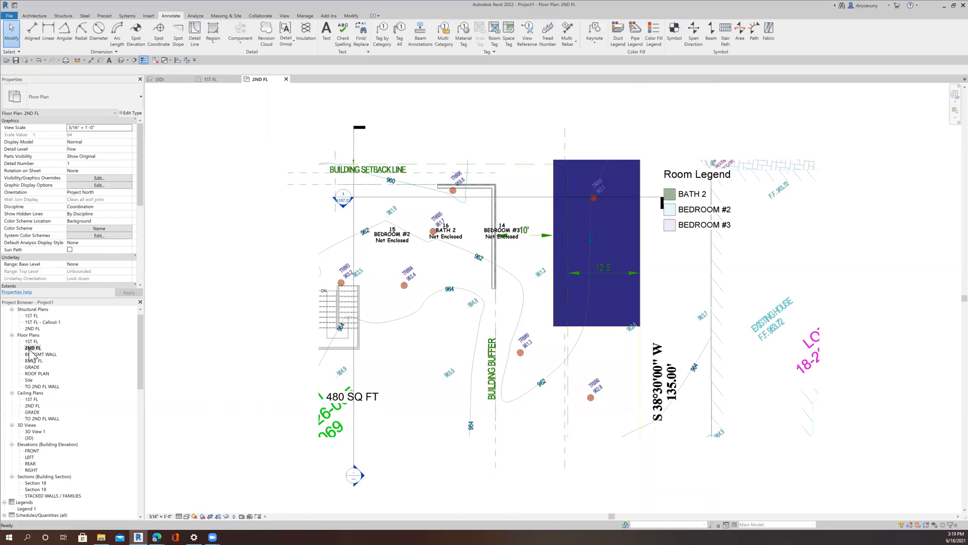
scroll(388, 350, "down", 4)
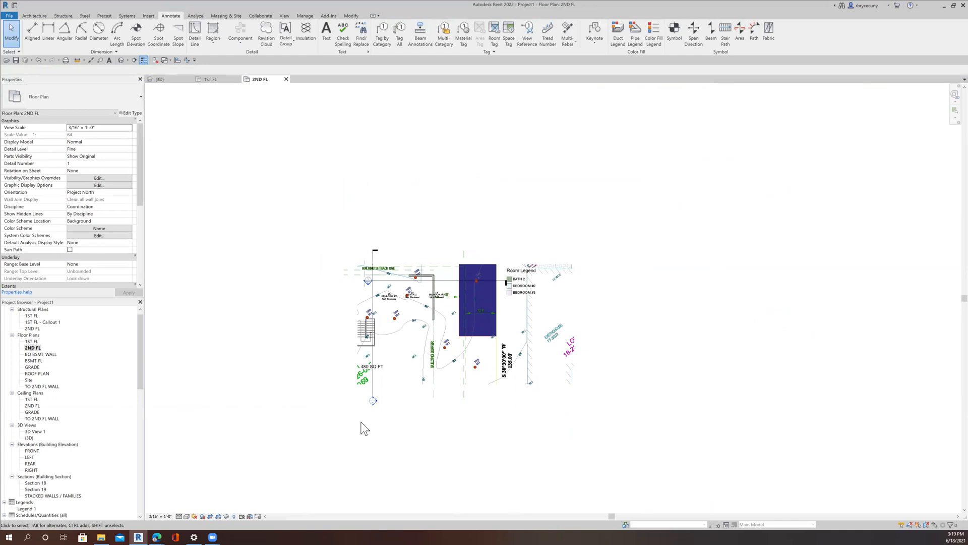
Step: Hide the imported Crystal Ho... drawing in the 2ND FL plan's visibility/graphic overrides for imported categories
key("v")
key("g")
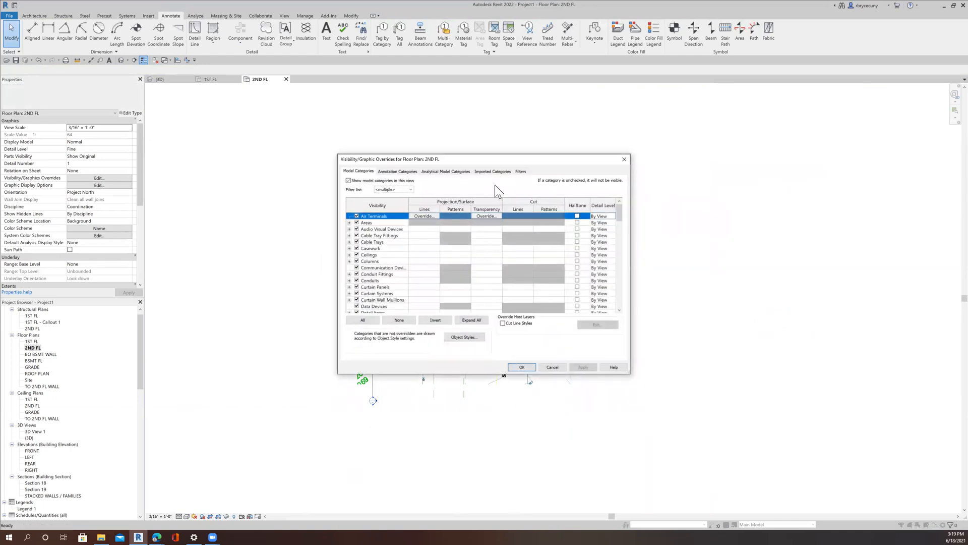
left_click(491, 171)
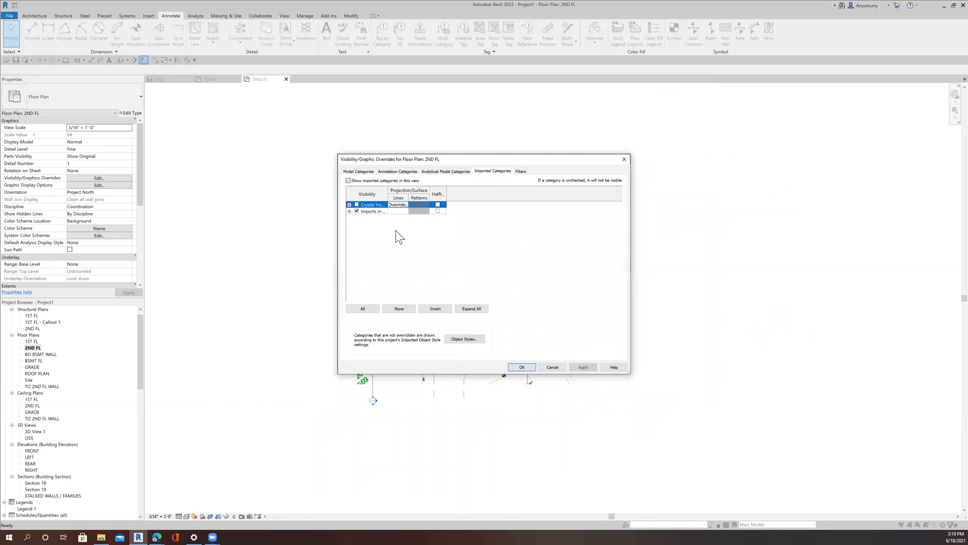
left_click(529, 365)
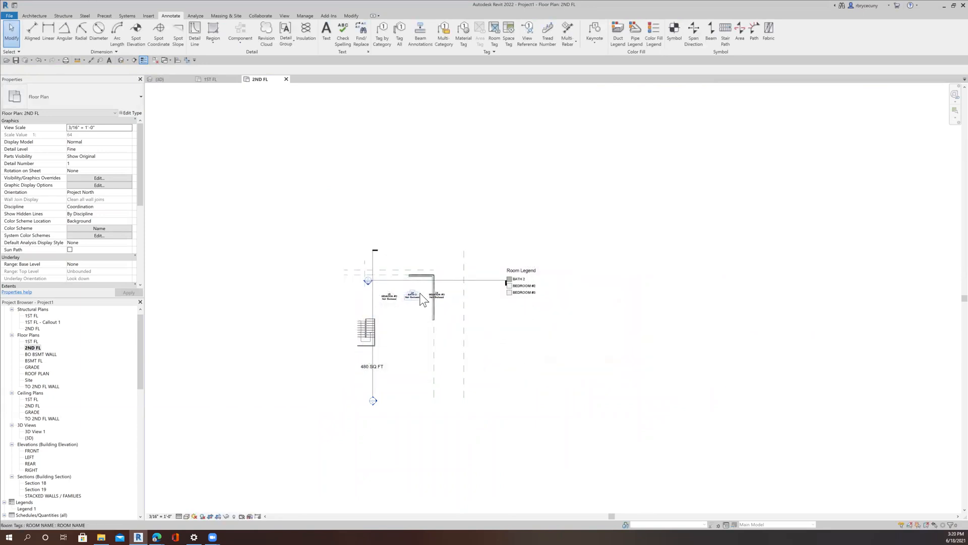
Step: Delete the unenclosed rooms BEDROOM #2, BATH 2 and BEDROOM #3 together with their tags from the second-floor plan
scroll(422, 293, "up", 4)
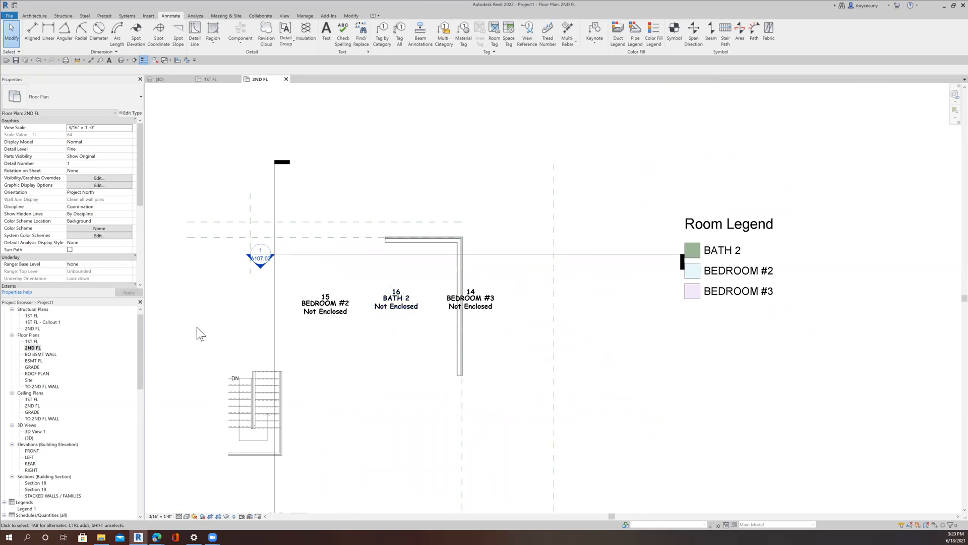
left_click_drag(174, 329, 551, 265)
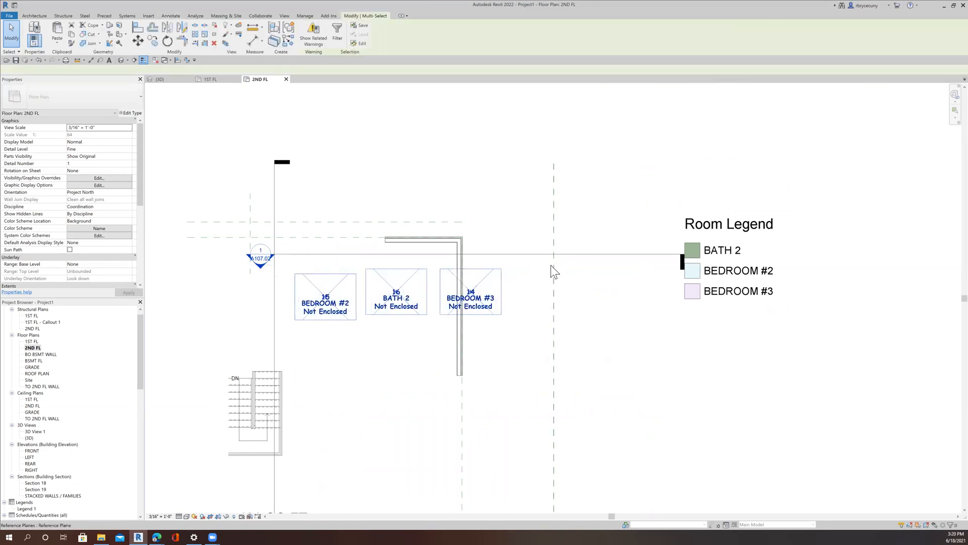
key("Delete")
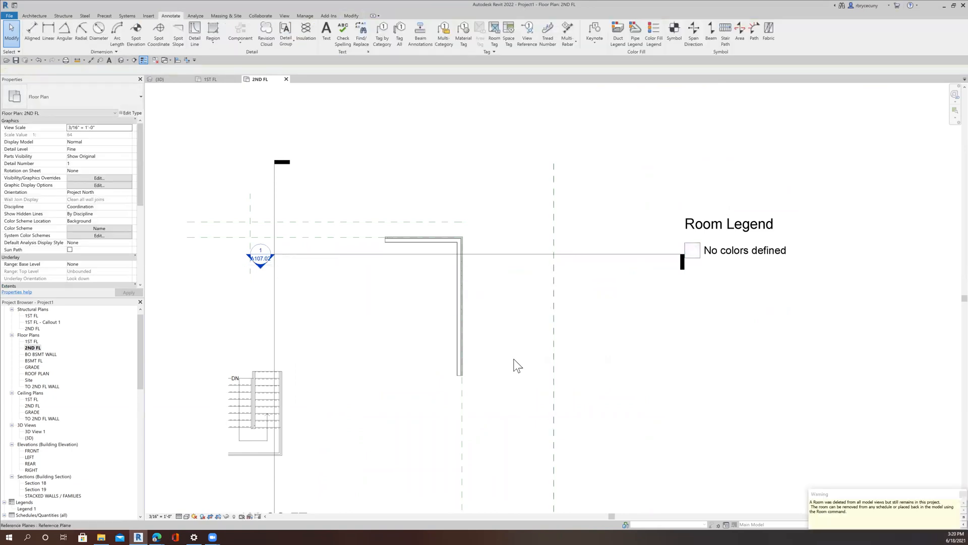
Step: Show the second-floor plan's crop region and extend its left, upper and lower edges outward around the whole house
scroll(523, 359, "down", 5)
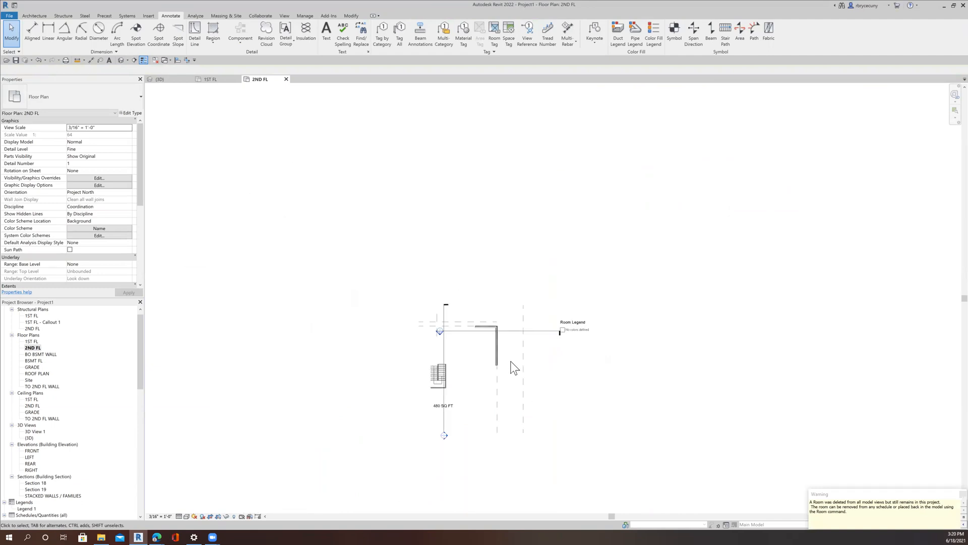
scroll(514, 368, "up", 2)
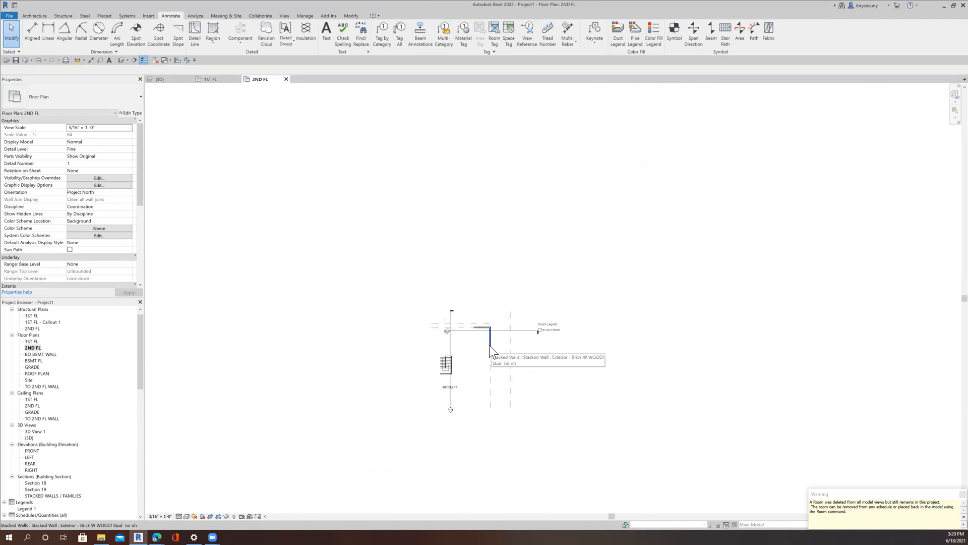
scroll(489, 343, "down", 3)
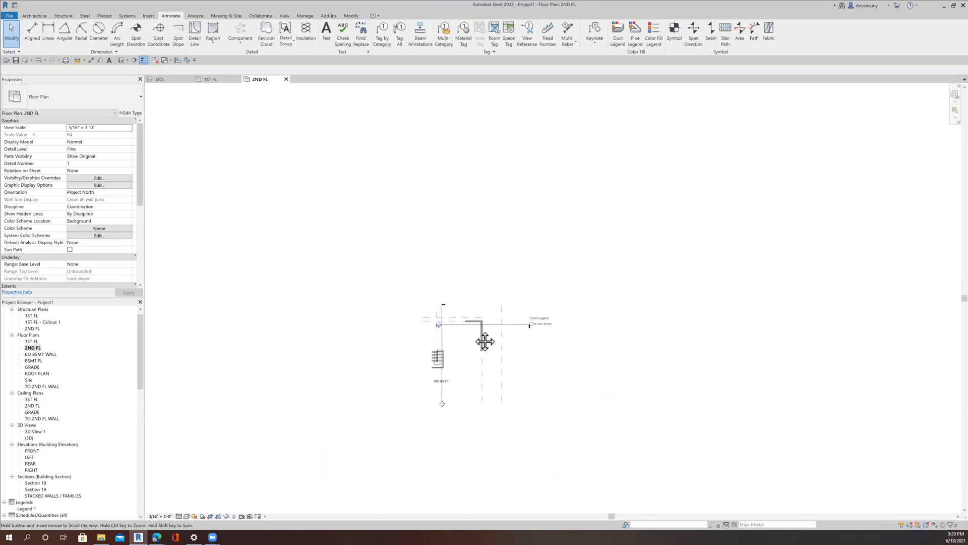
left_click(217, 516)
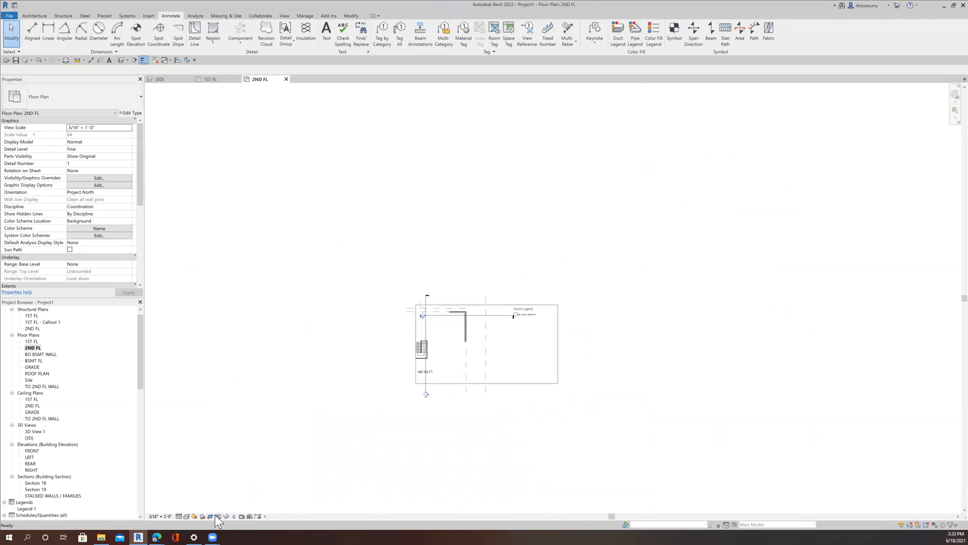
left_click(456, 391)
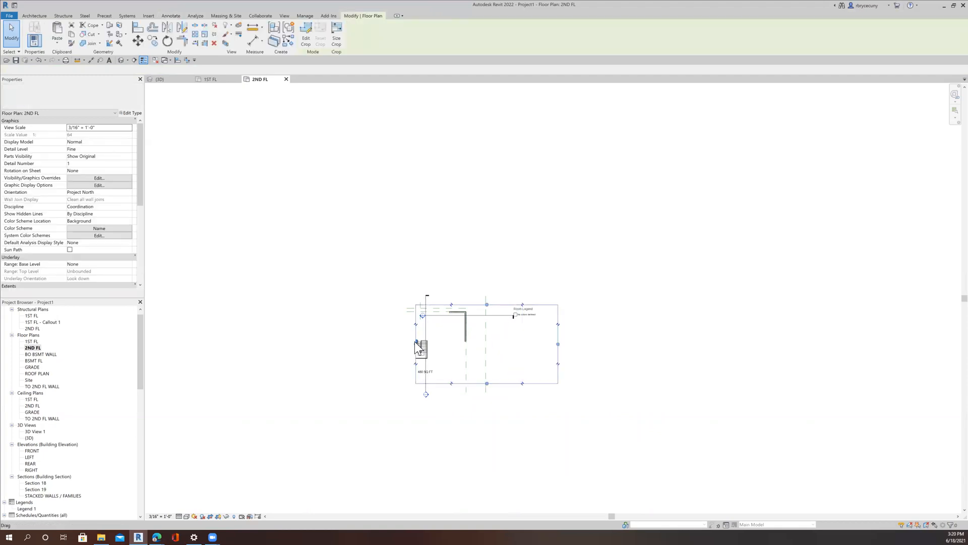
left_click_drag(416, 344, 199, 335)
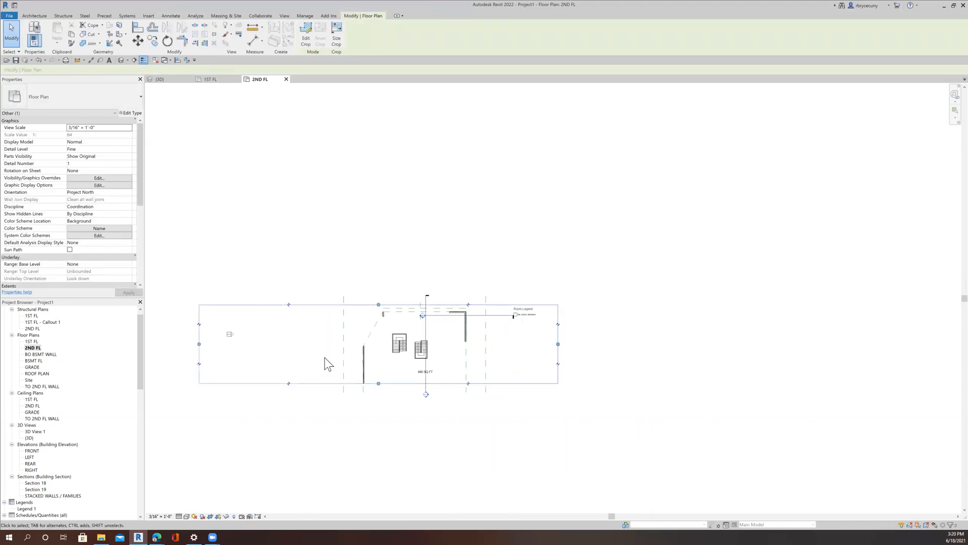
left_click_drag(379, 306, 385, 278)
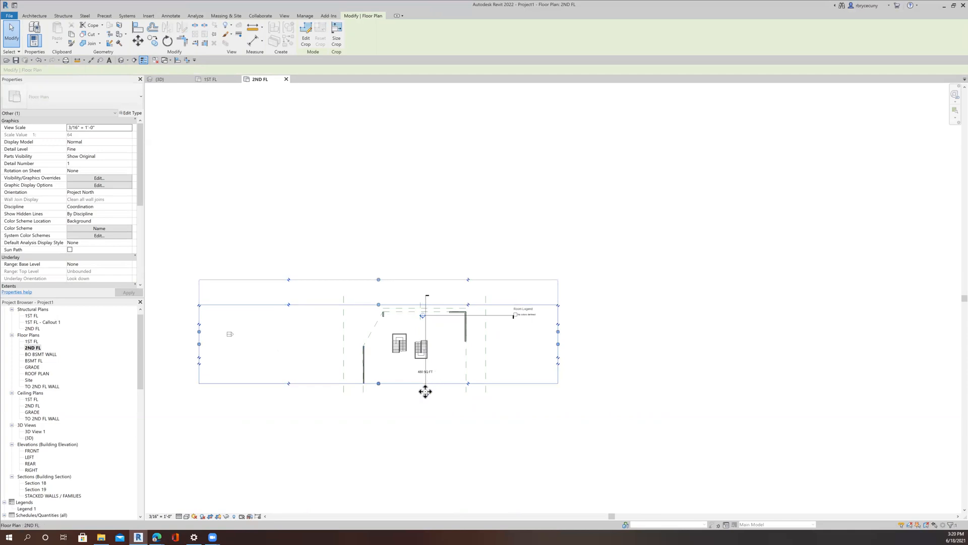
left_click_drag(386, 379, 391, 447)
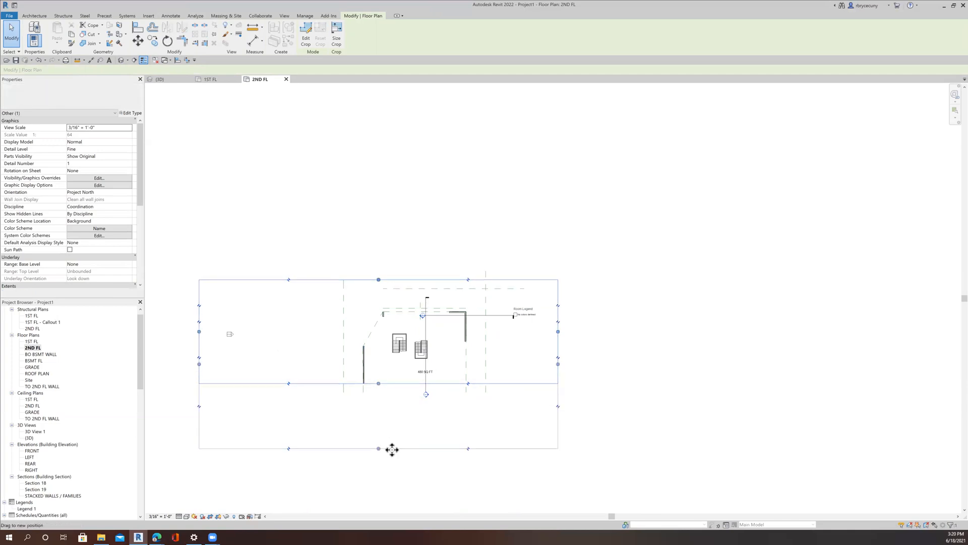
Step: Set the second-floor plan's underlay base level to 1ST FL
scroll(469, 327, "up", 5)
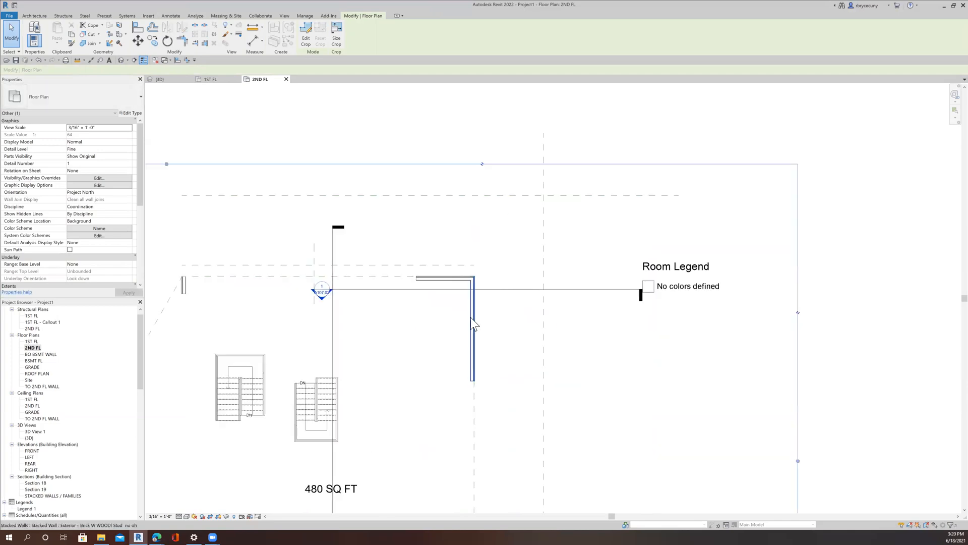
mouse_move(518, 326)
middle_mouse_down()
mouse_move(525, 331)
mouse_move(525, 317)
middle_mouse_up()
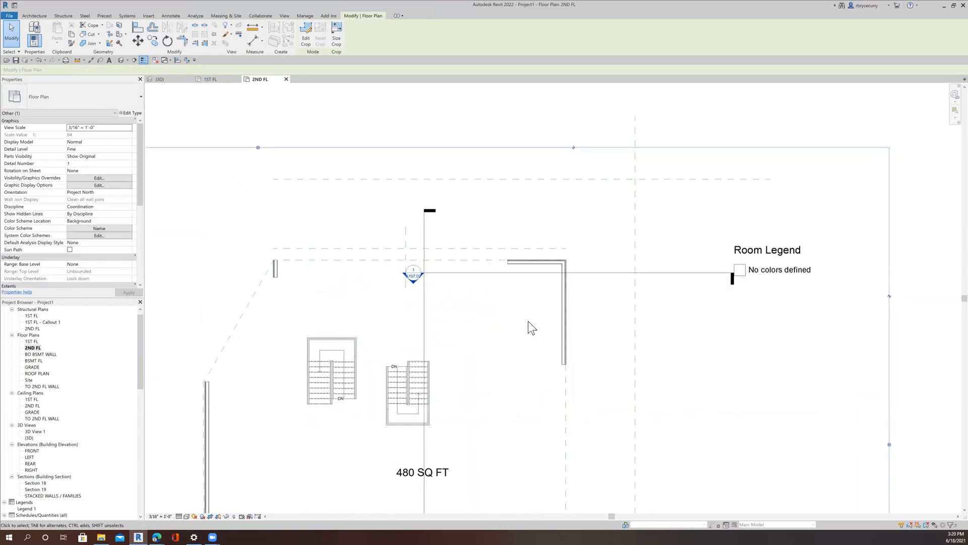
scroll(529, 322, "down", 2)
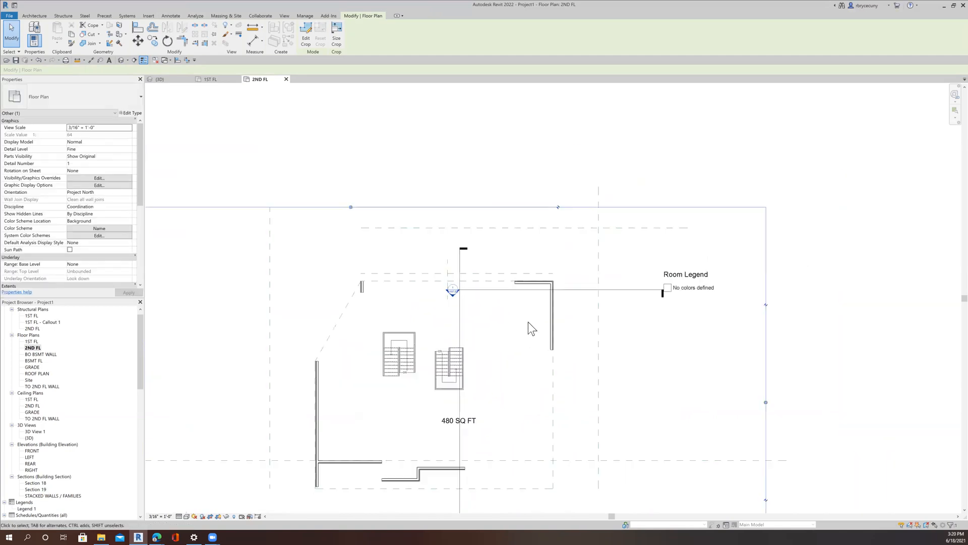
middle_click_drag(509, 389, 522, 364)
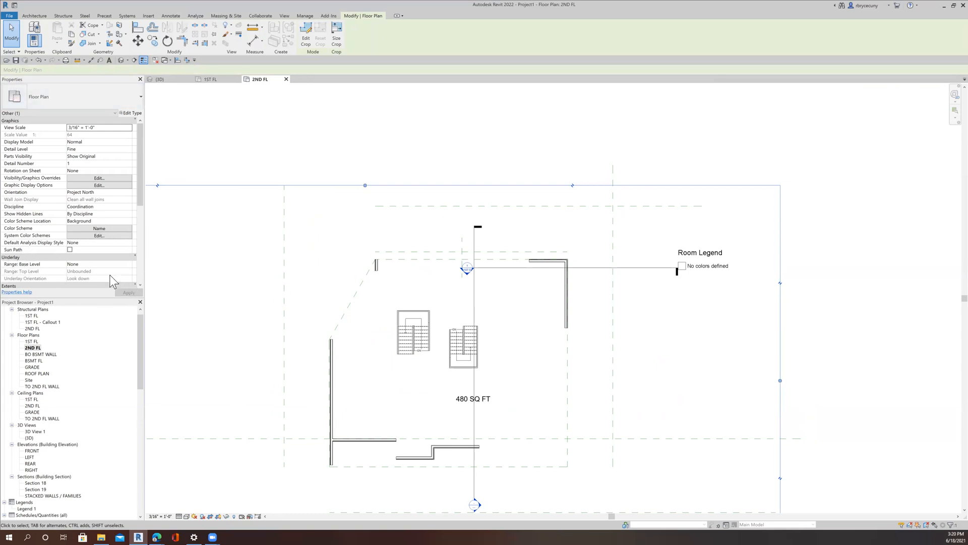
left_click(101, 265)
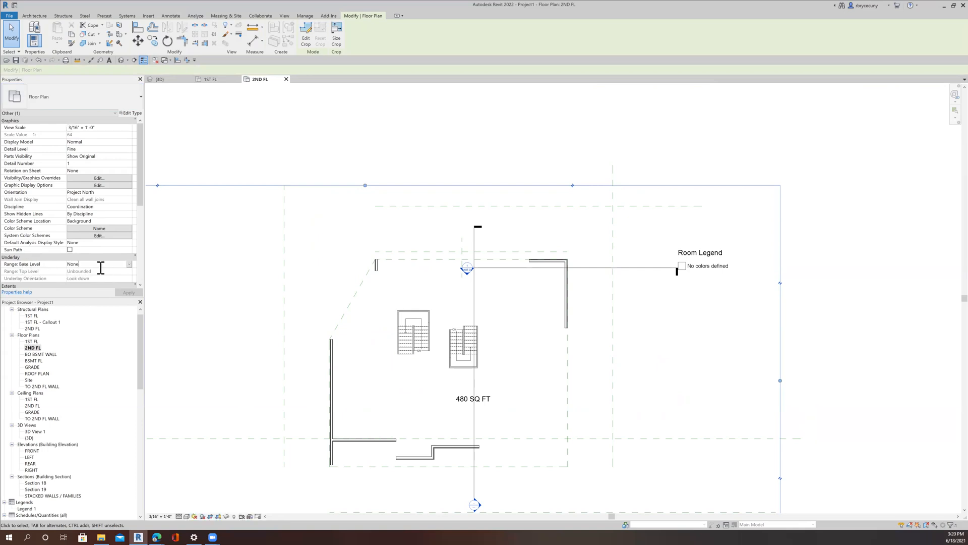
left_click(129, 264)
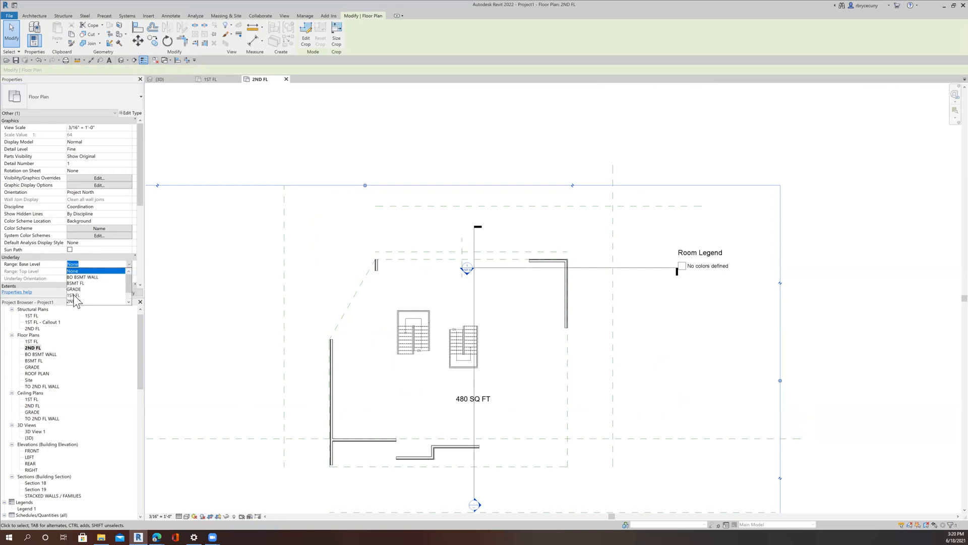
left_click(74, 296)
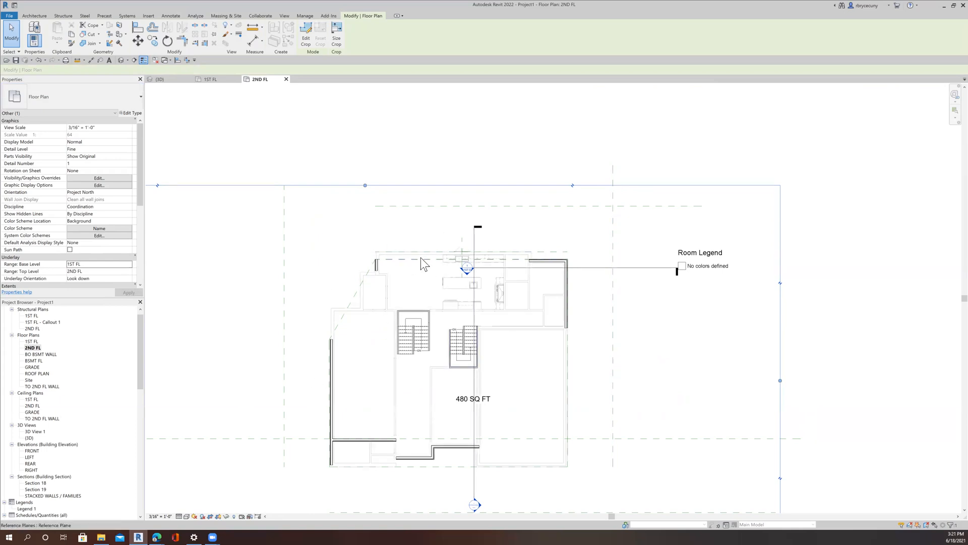
Step: Start the Wall tool and choose the Basic Wall type SECOND FLOOR WALL
scroll(420, 258, "up", 4)
middle_click_drag(365, 307, 312, 273)
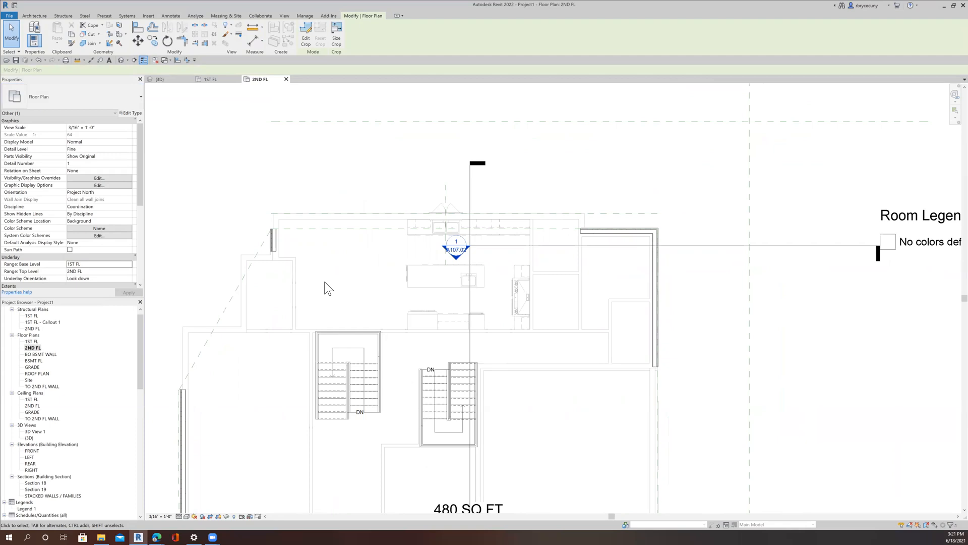
scroll(328, 289, "down", 3)
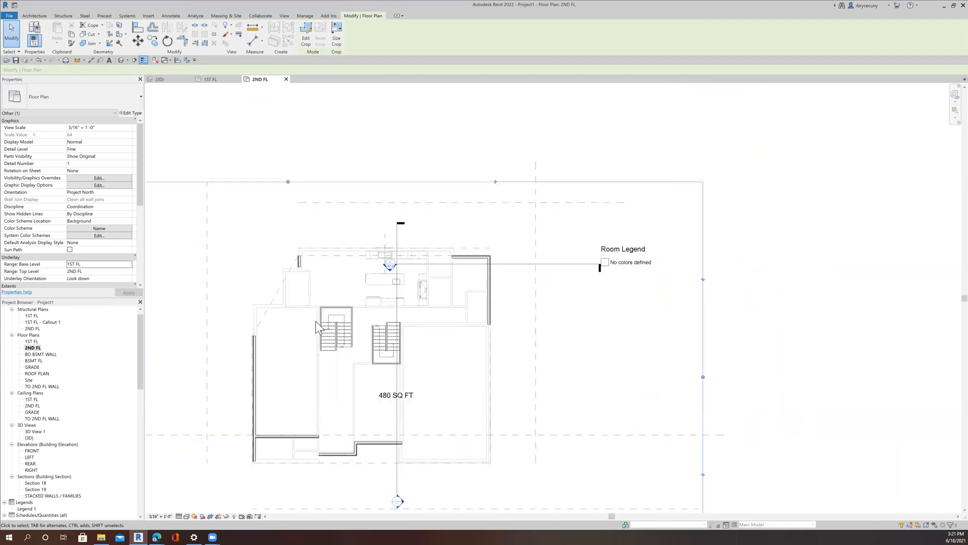
scroll(312, 300, "up", 3)
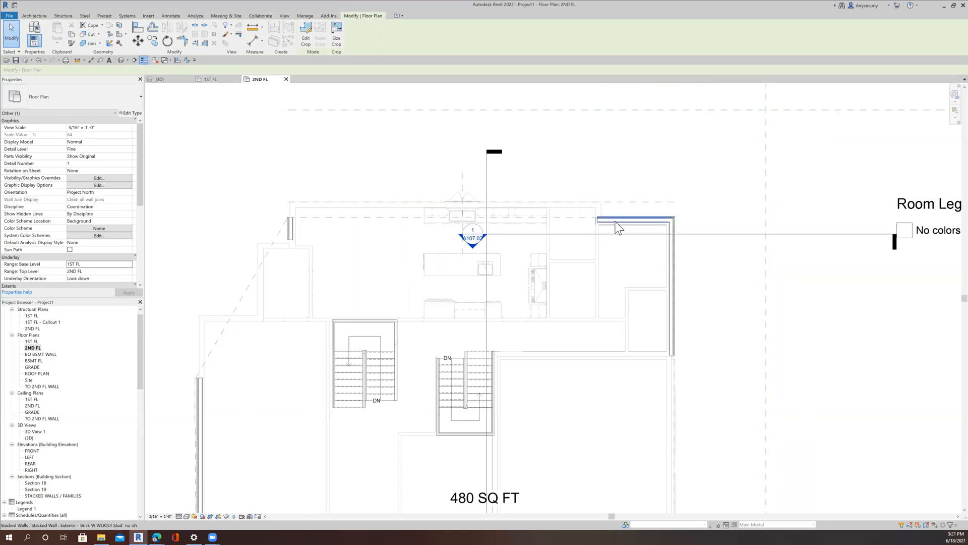
left_click(35, 16)
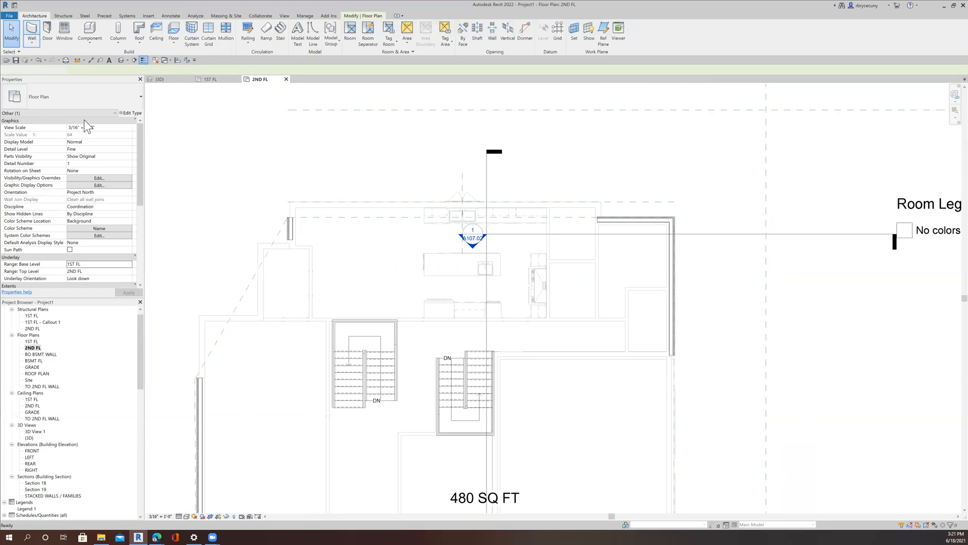
key("w")
key("a")
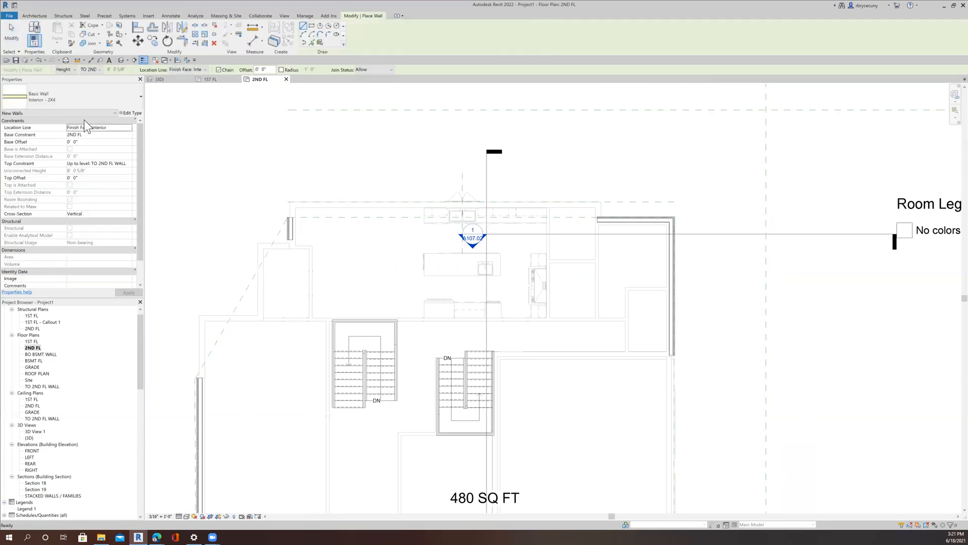
left_click(76, 92)
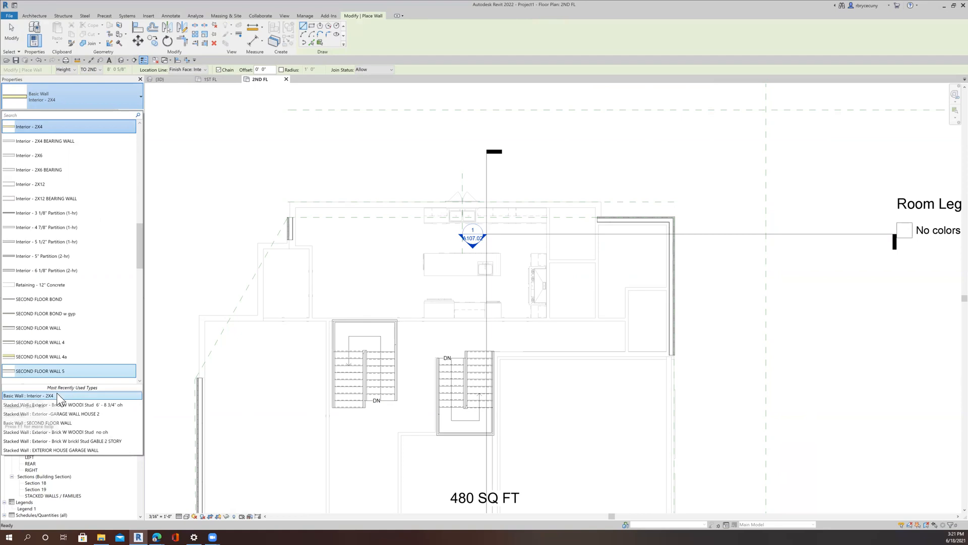
left_click(54, 423)
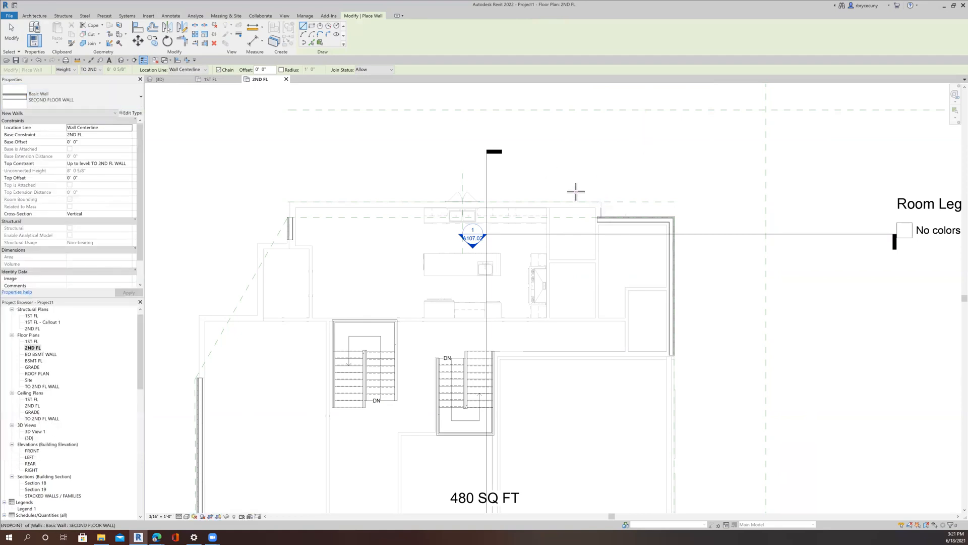
Step: Set the new wall's location line to Finish Face: Exterior
scroll(580, 195, "up", 4)
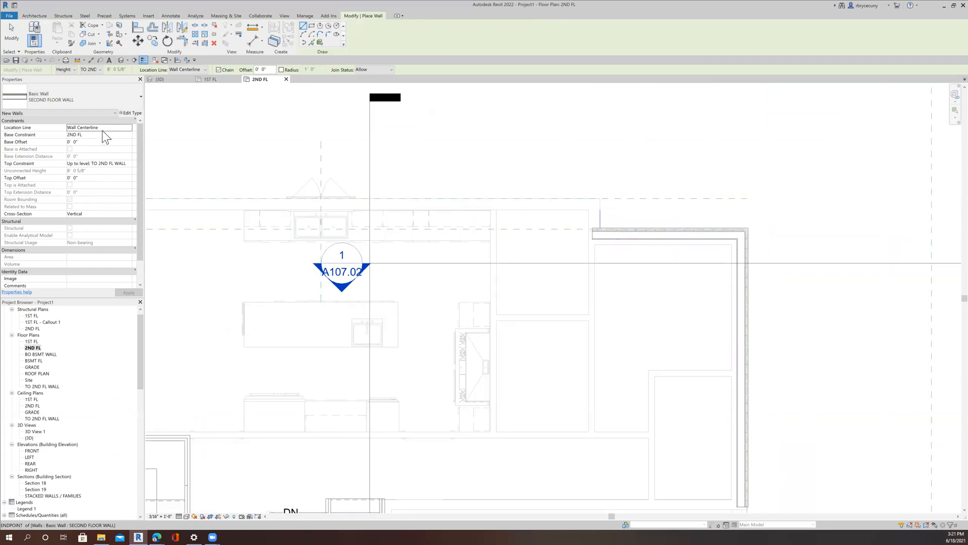
left_click(90, 128)
left_click(130, 127)
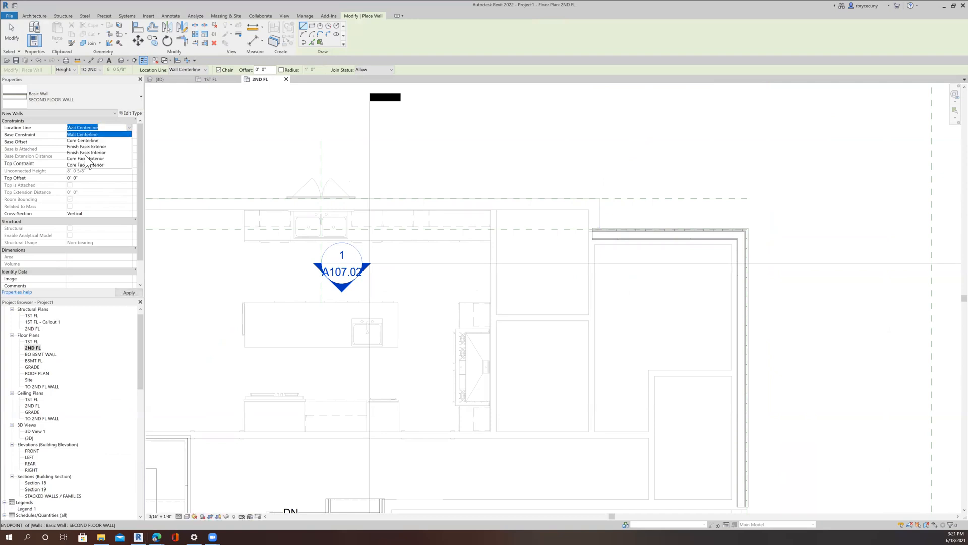
left_click(89, 147)
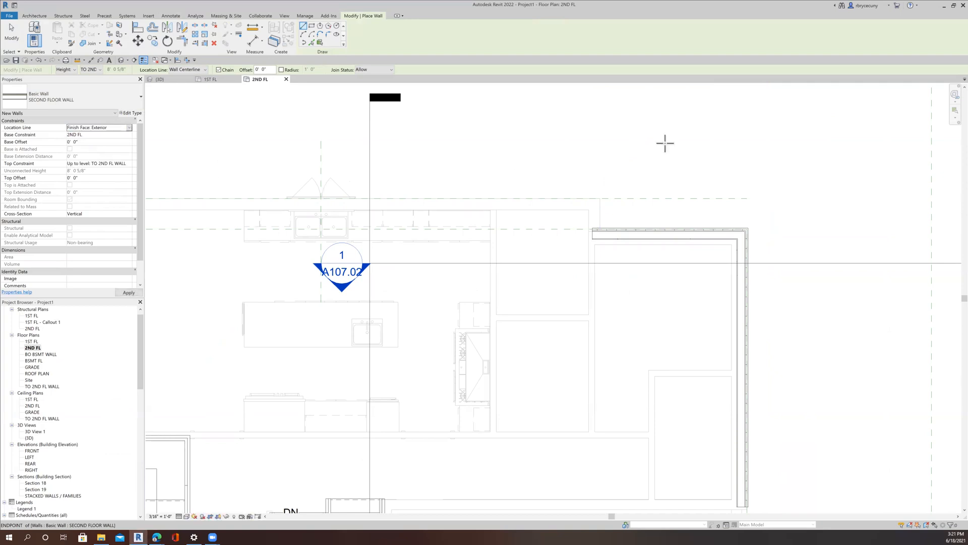
Step: Draw the SECOND FLOOR WALL from the upper-right jog up to the rear reference plane, then left along the rear to the house's upper-left corner
left_click(601, 228)
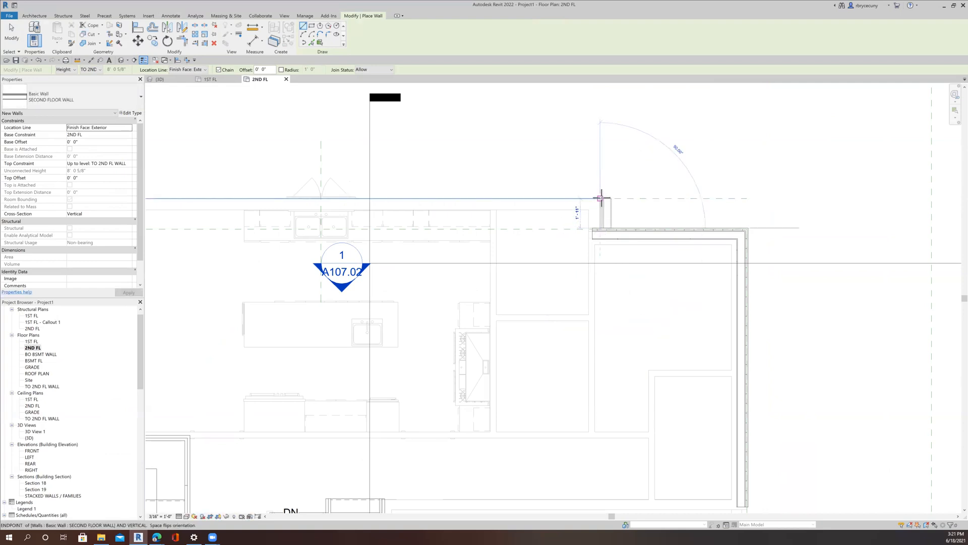
key("space")
left_click(601, 198)
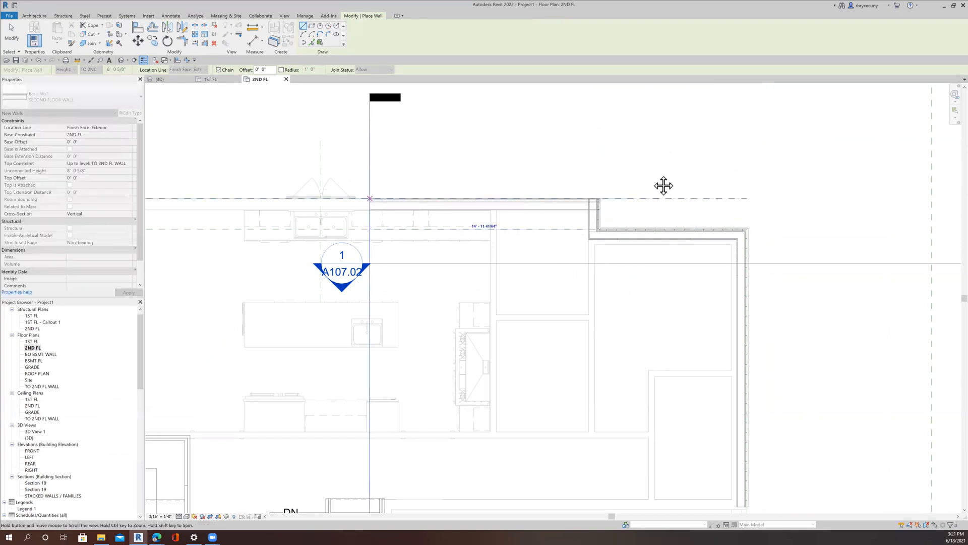
middle_click_drag(664, 185, 948, 158)
scroll(259, 169, "up", 4)
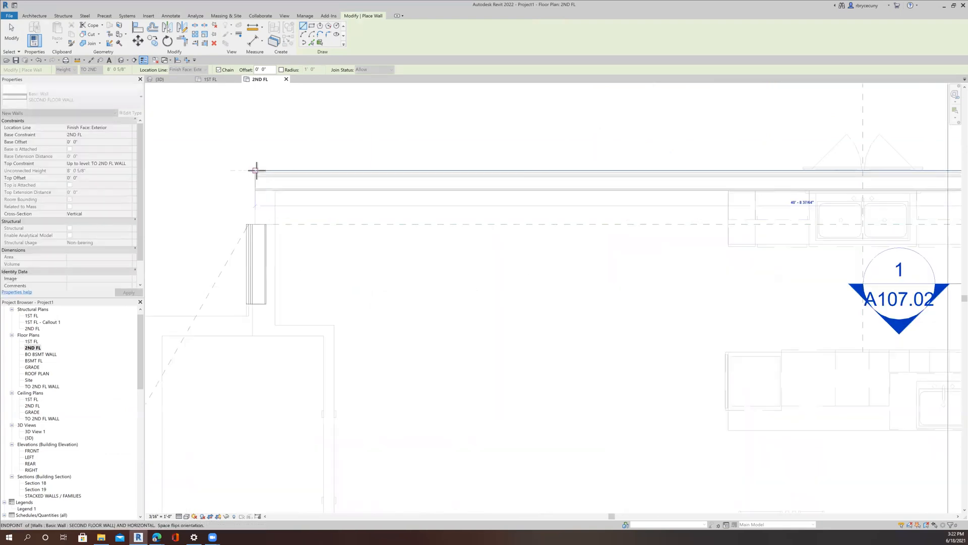
left_click(256, 170)
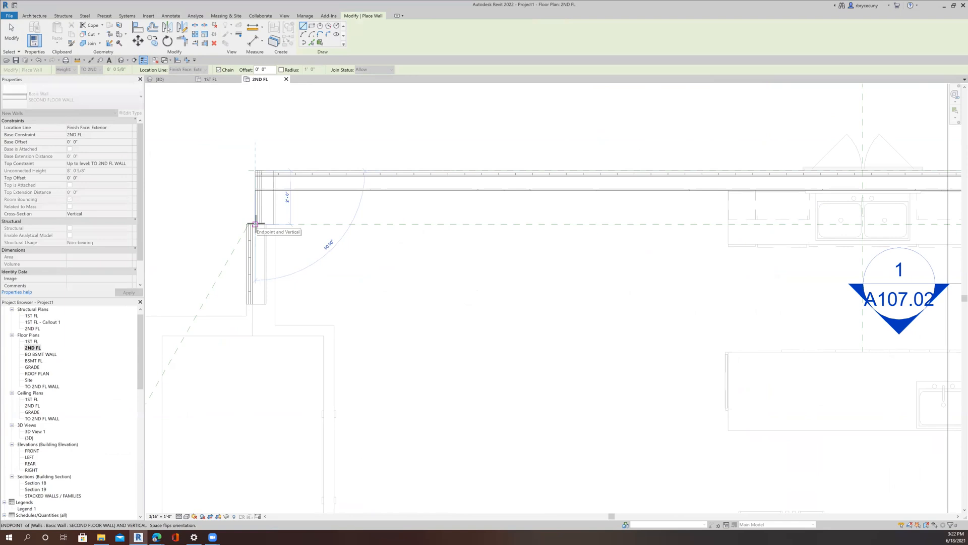
Step: Continue the exterior wall down from the upper-left corner to the underlay room's upper edge and end the wall run
left_click(255, 335)
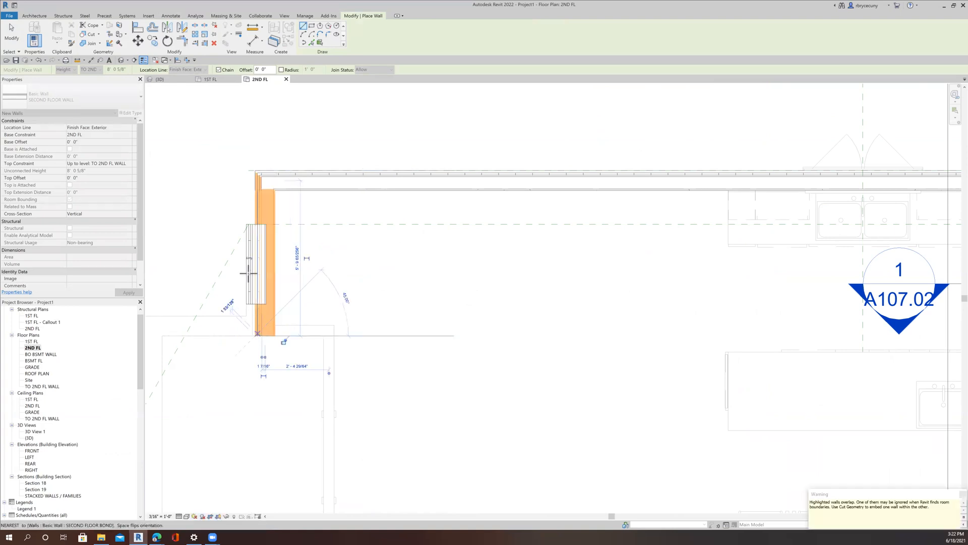
key("Escape")
key("Escape")
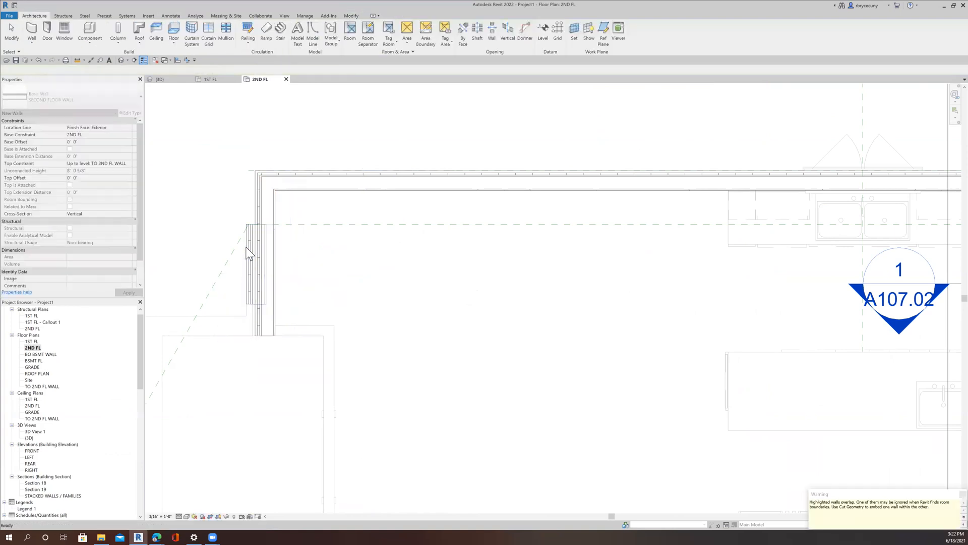
Step: Save the project and start a new wall of Basic Wall type Interior - 2X4 with location line Finish Face: Interior
scroll(258, 247, "down", 2)
middle_click_drag(275, 265, 257, 197)
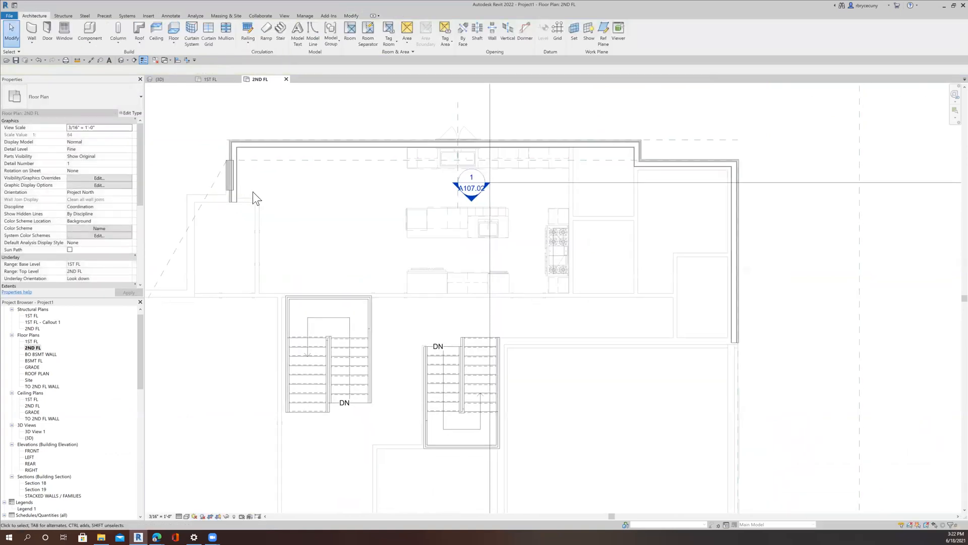
mouse_move(398, 238)
middle_mouse_down()
mouse_move(379, 233)
mouse_move(387, 253)
middle_mouse_up()
middle_click_drag(406, 319, 401, 273)
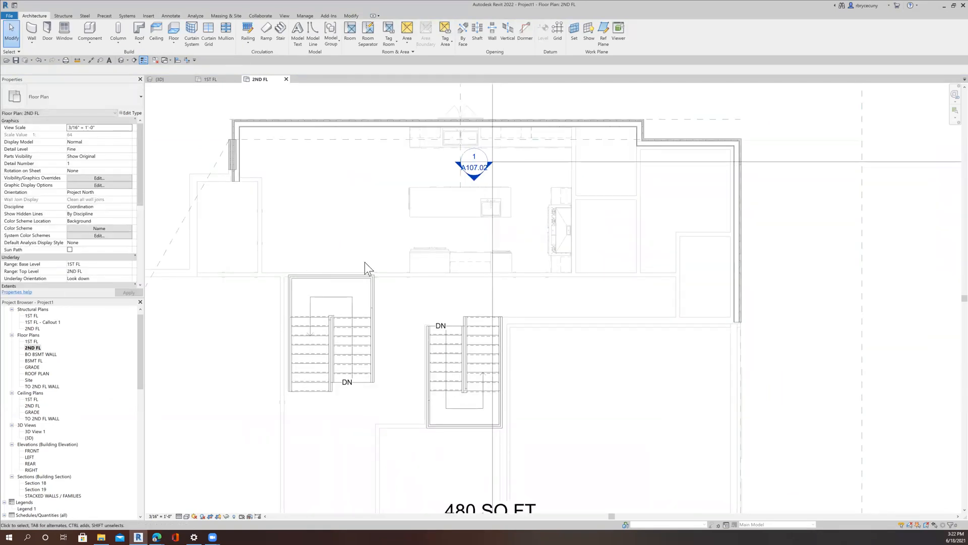
left_click(34, 29)
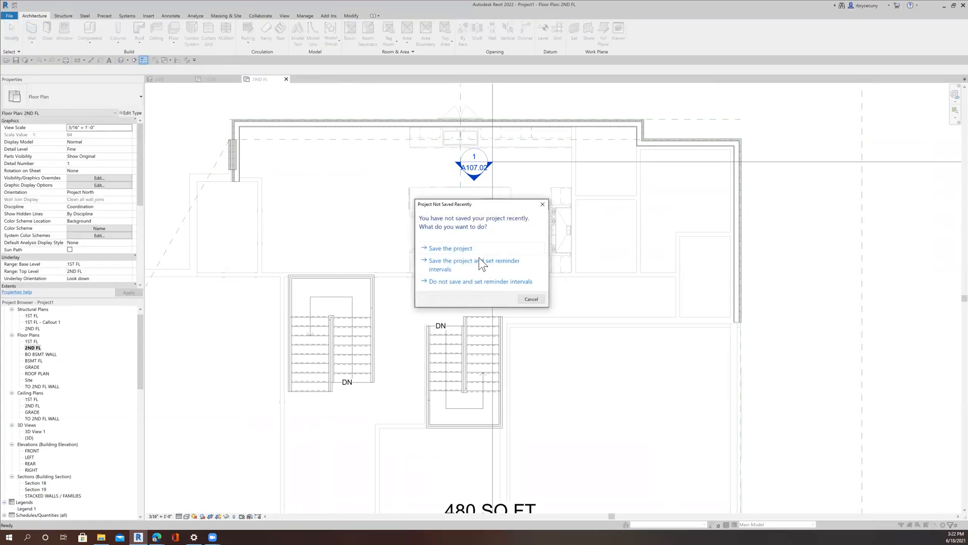
left_click(464, 248)
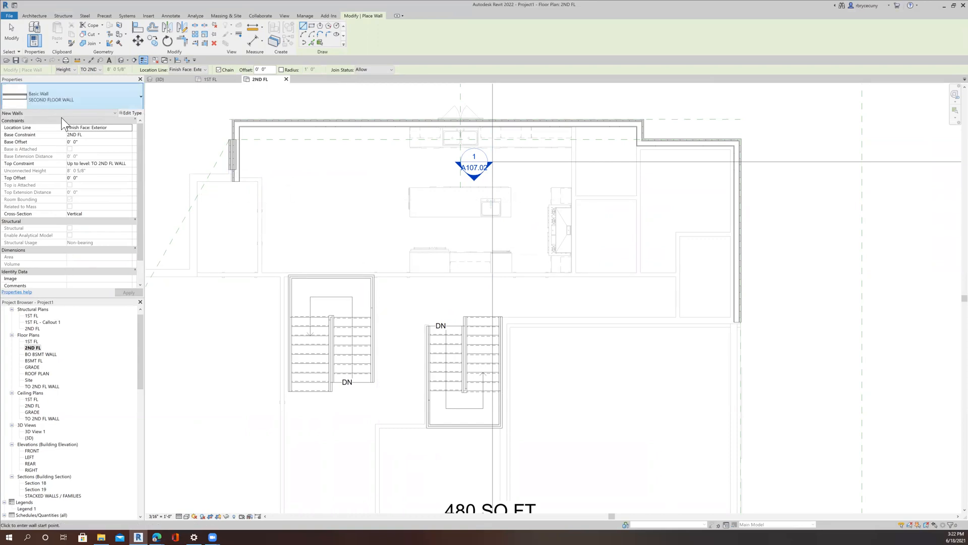
left_click(66, 92)
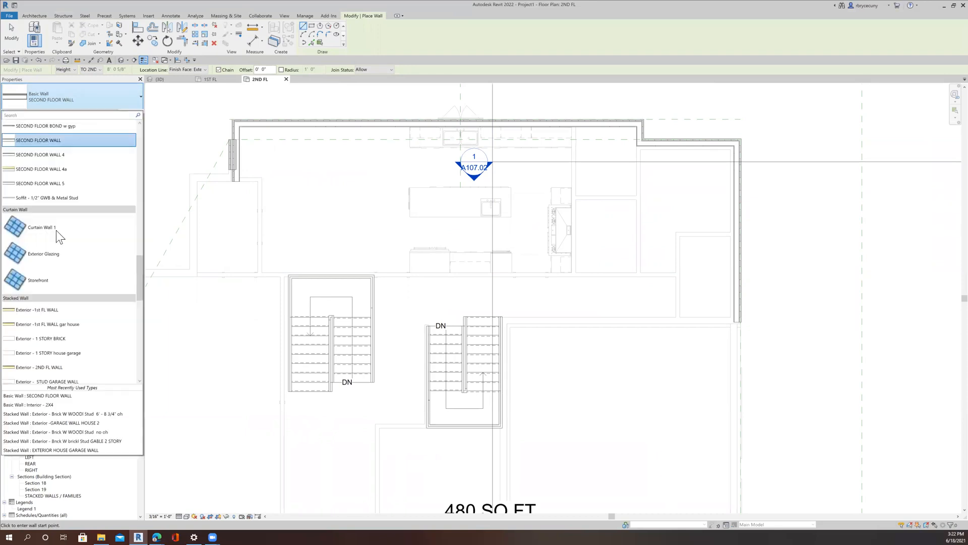
left_click(50, 405)
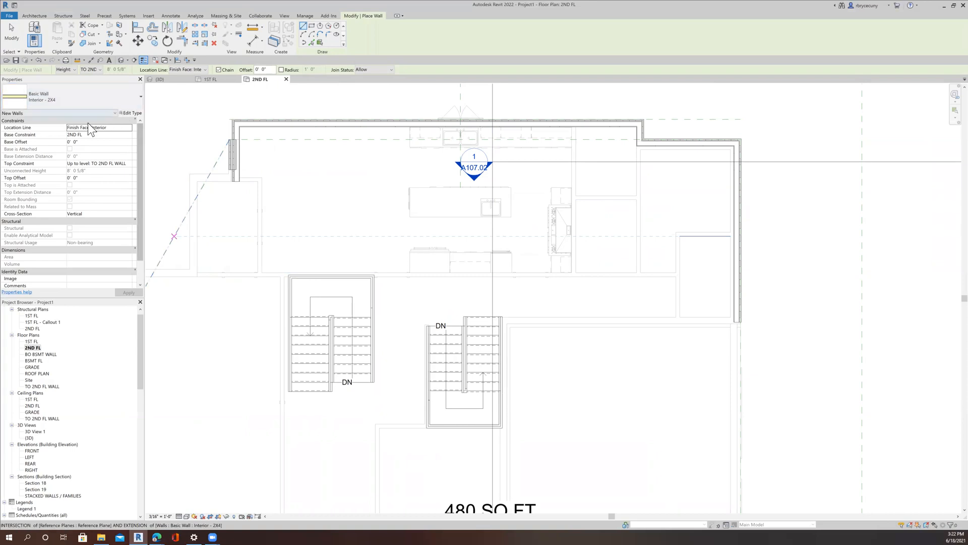
Step: Draw a horizontal interior wall along the underlay wall below the kitchen, from the left-hand room to the small room at the right
scroll(212, 274, "up", 3)
left_click(184, 264)
scroll(252, 292, "down", 2)
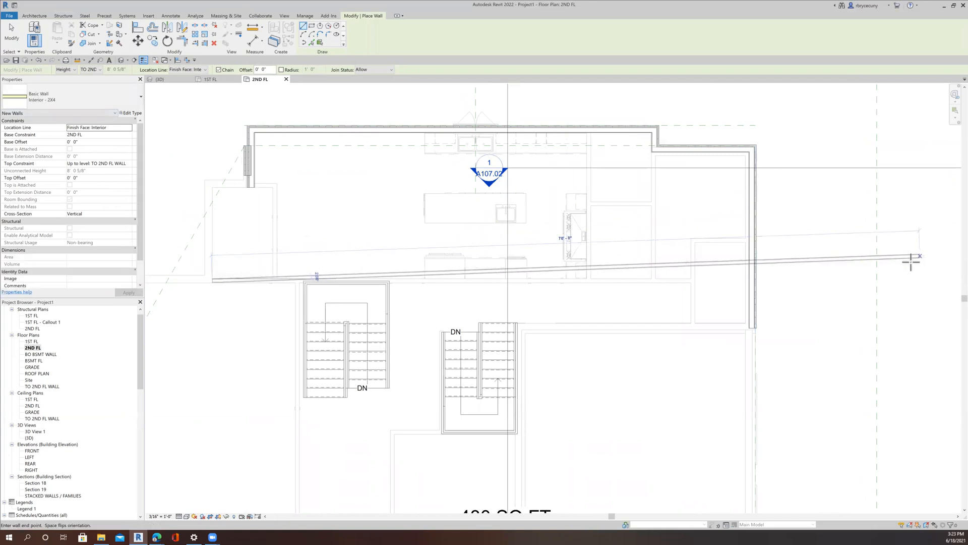
left_click(688, 281)
key("Escape")
key("Escape")
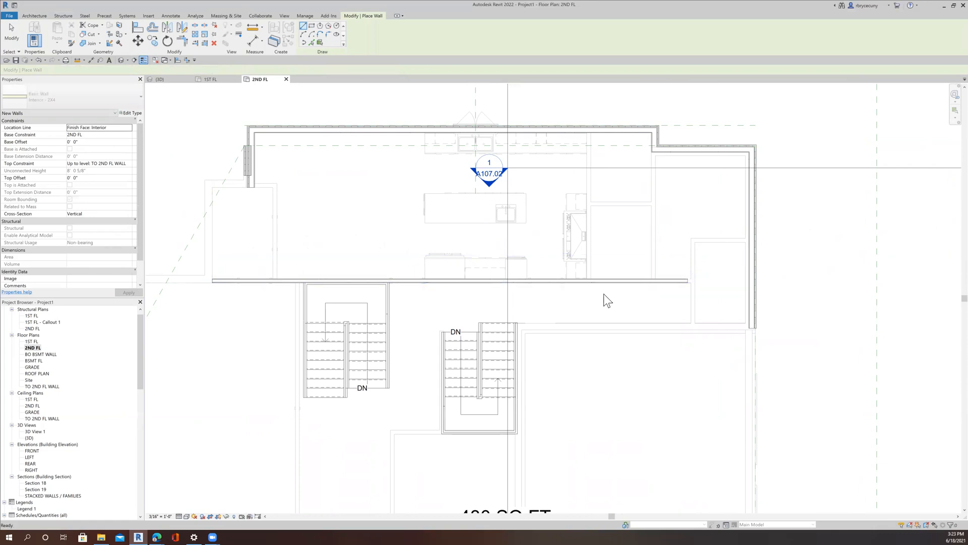
Step: Place an aligned dimension between the new horizontal interior wall and the rear exterior wall
scroll(604, 298, "down", 3)
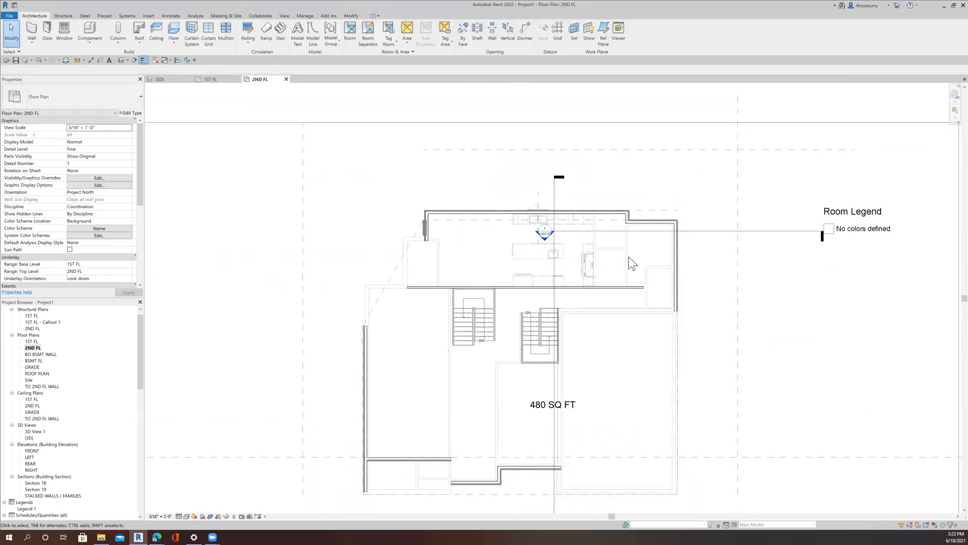
scroll(644, 257, "up", 1)
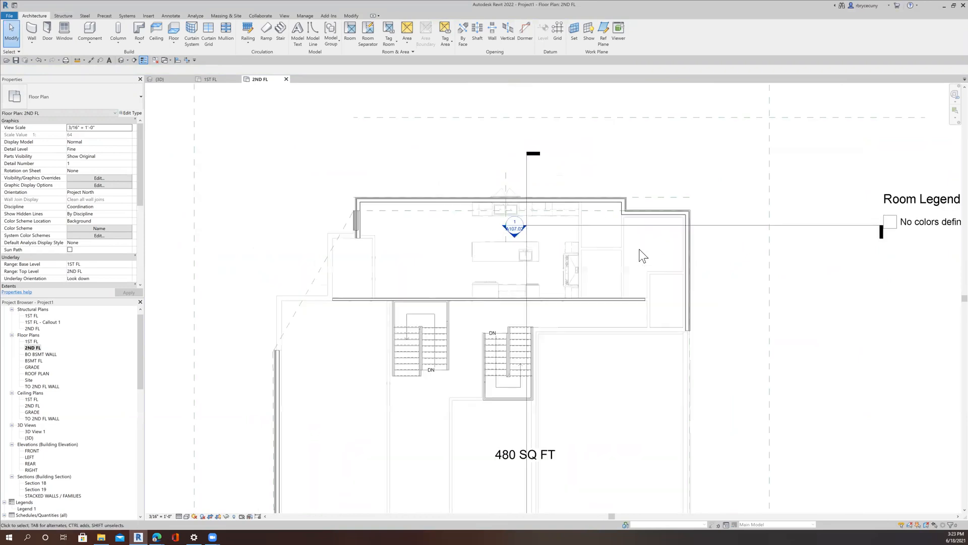
left_click(90, 60)
left_click(425, 297)
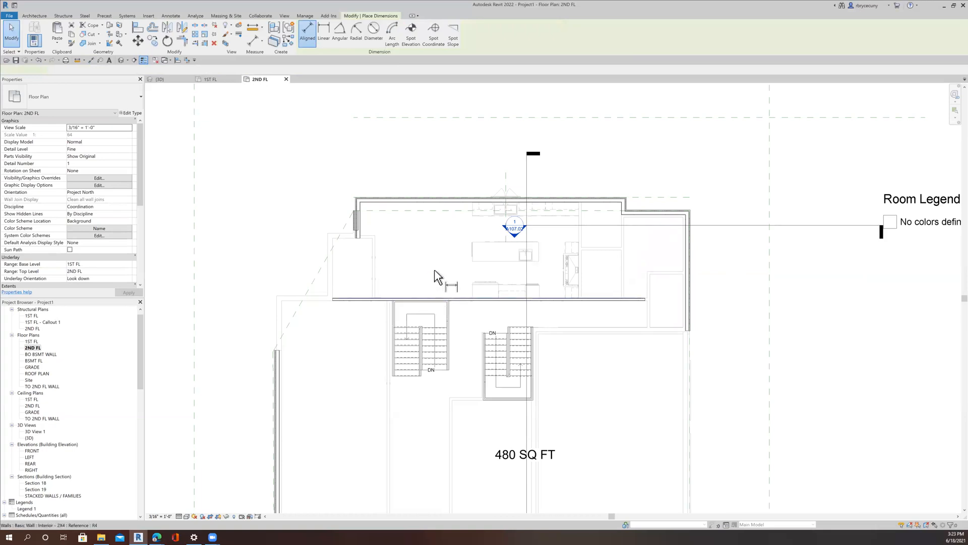
left_click(439, 152)
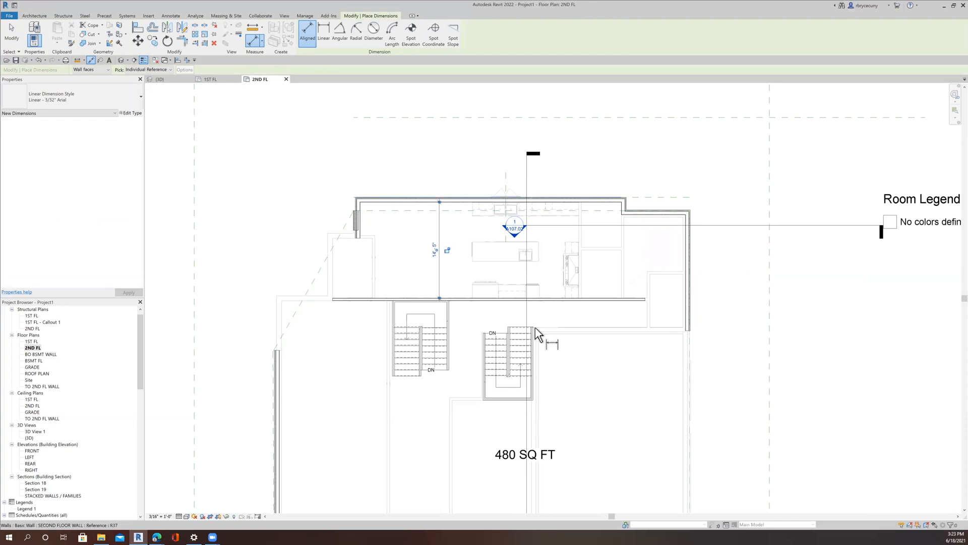
scroll(535, 327, "down", 3)
scroll(501, 324, "up", 4)
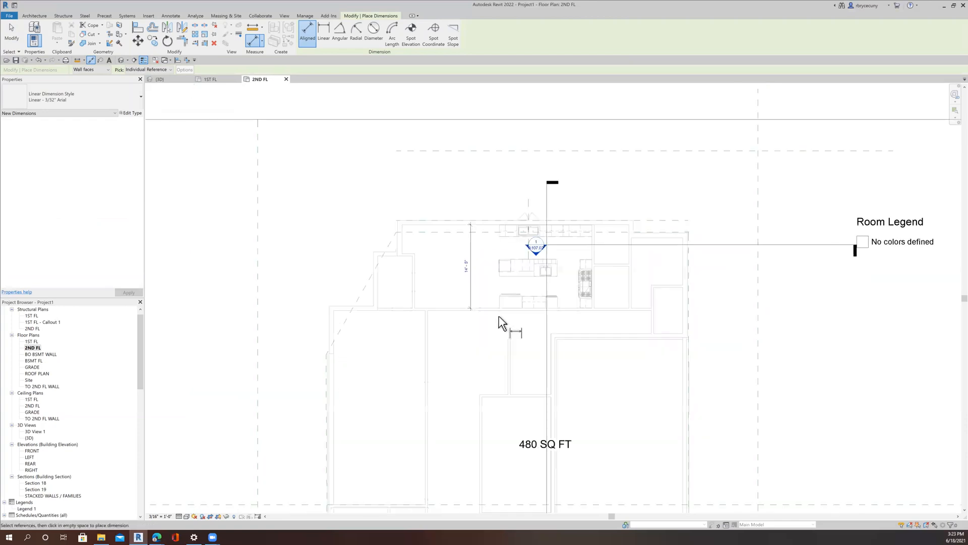
middle_click_drag(458, 266, 430, 295)
middle_click_drag(582, 276, 459, 269)
scroll(533, 273, "up", 2)
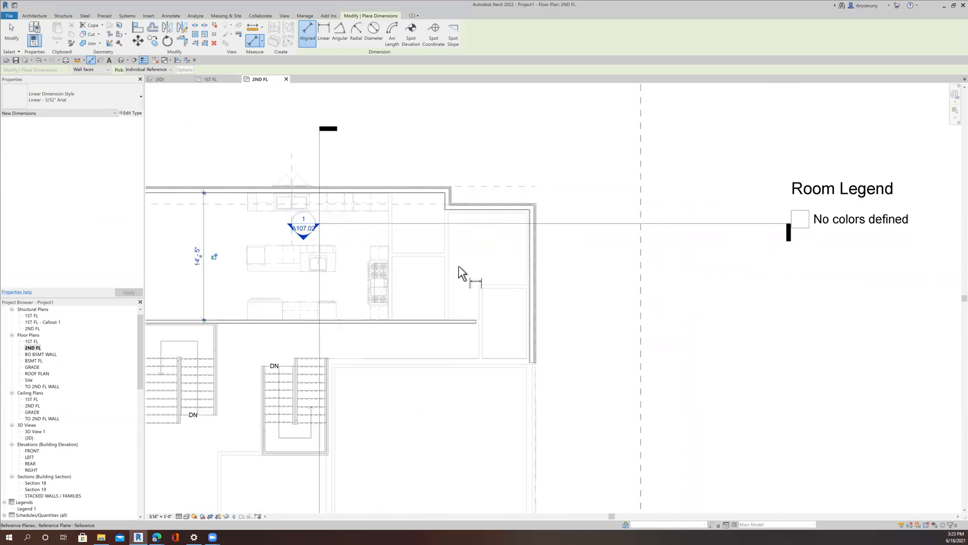
scroll(459, 271, "down", 3)
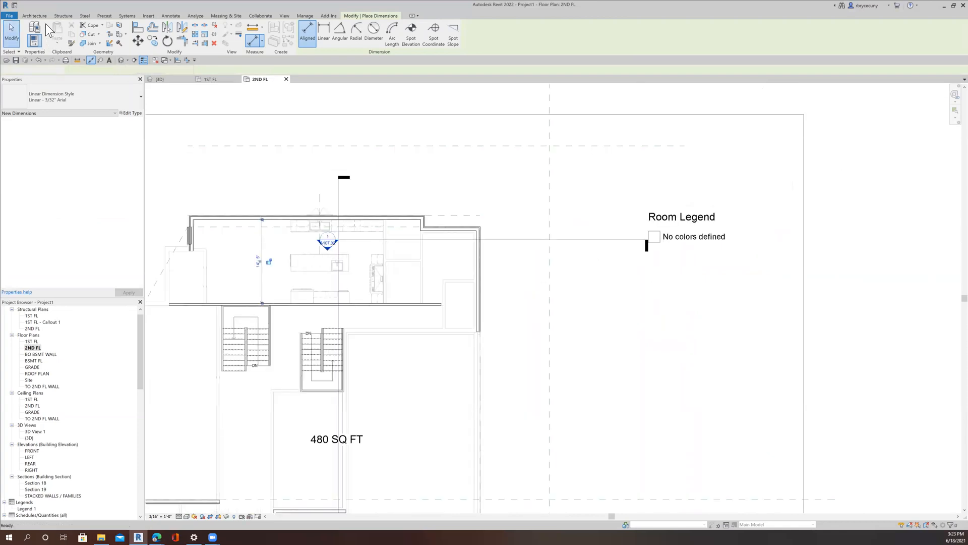
left_click(11, 35)
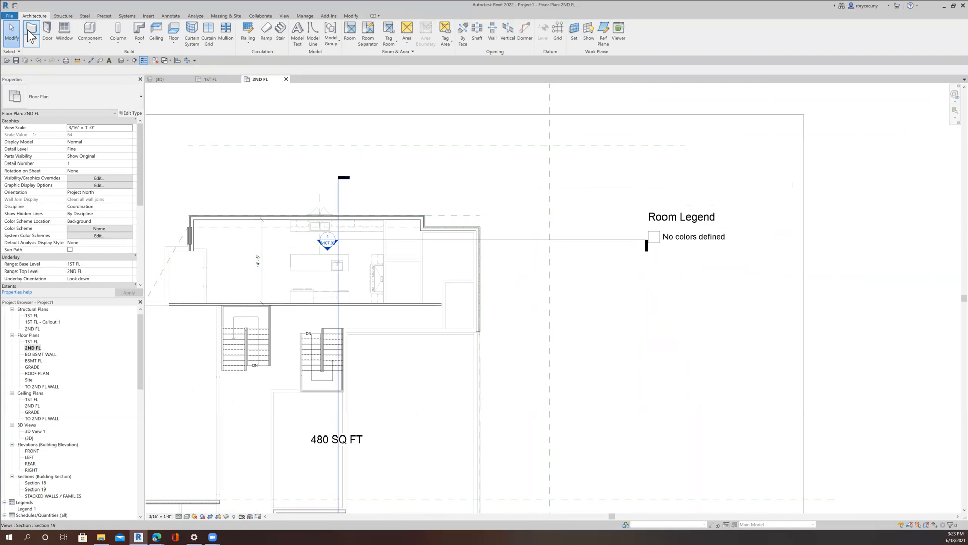
Step: Draw a vertical Interior - 2X4 wall from the horizontal interior wall up toward the rear wall, just right of the underlay stove
key("w")
key("a")
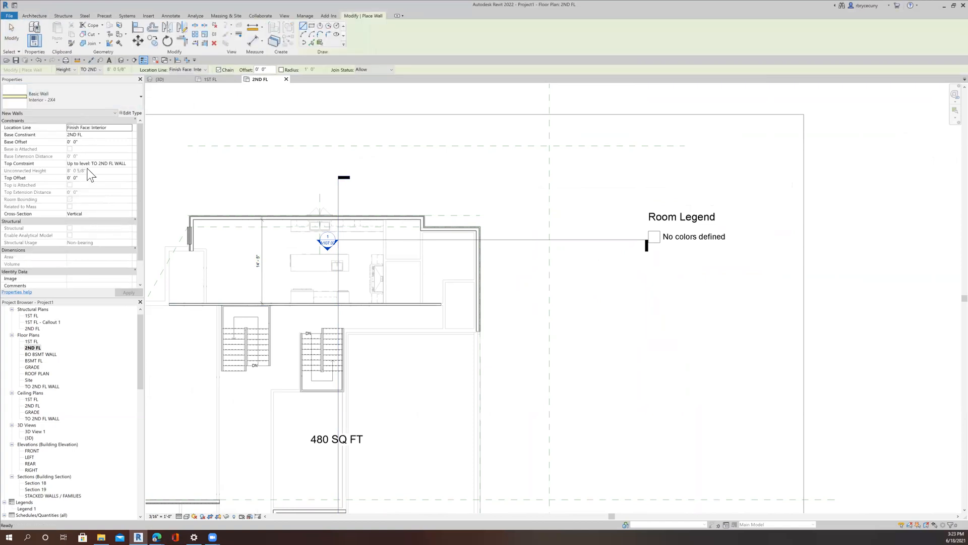
left_click(407, 305)
left_click(403, 235)
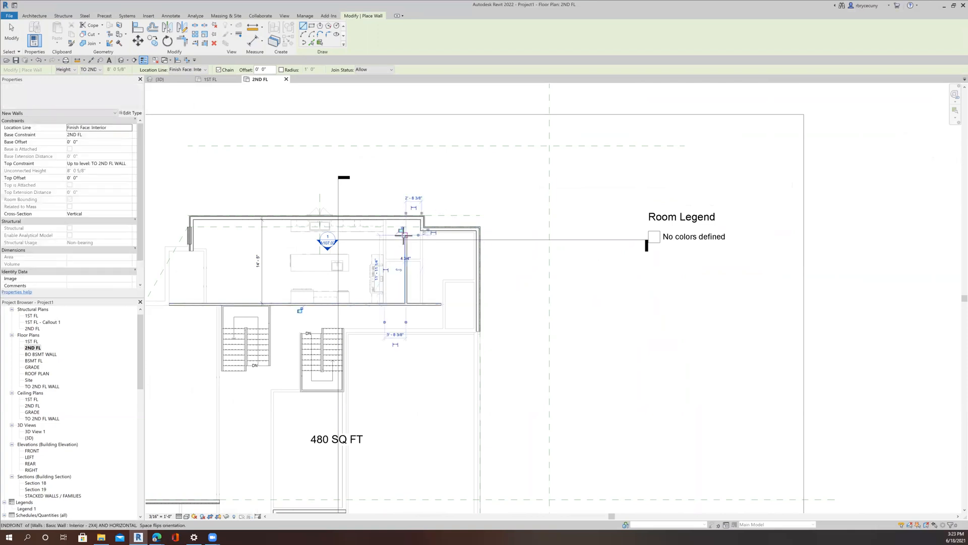
scroll(408, 269, "up", 5)
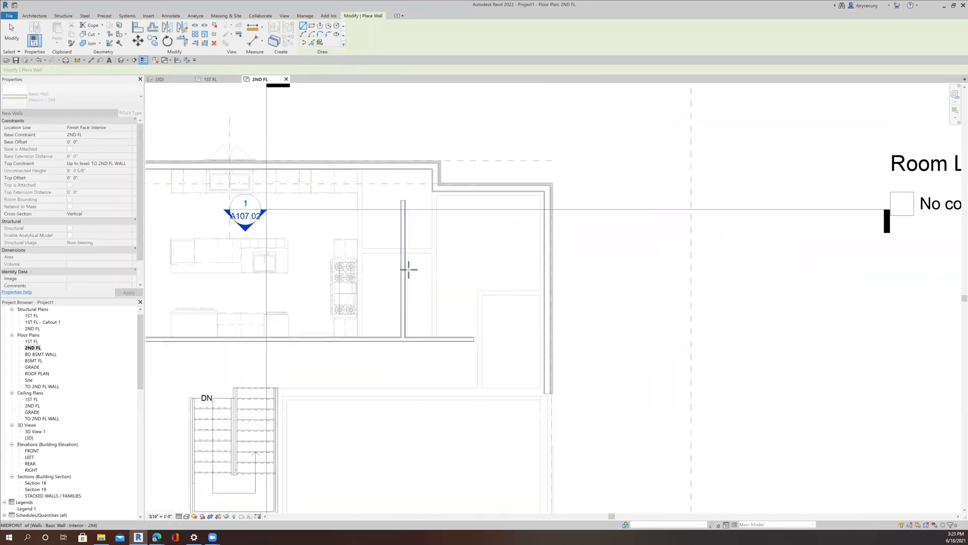
scroll(449, 248, "down", 1)
Step: Check the hand-sketched room layouts on the 1ST FL plan and return to the 2ND FL plan
scroll(441, 283, "down", 8)
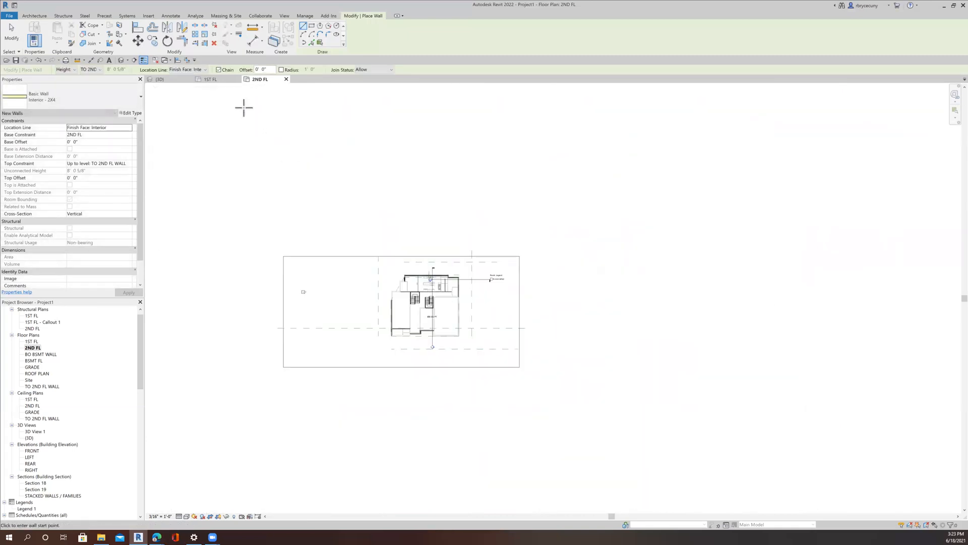
left_click(210, 78)
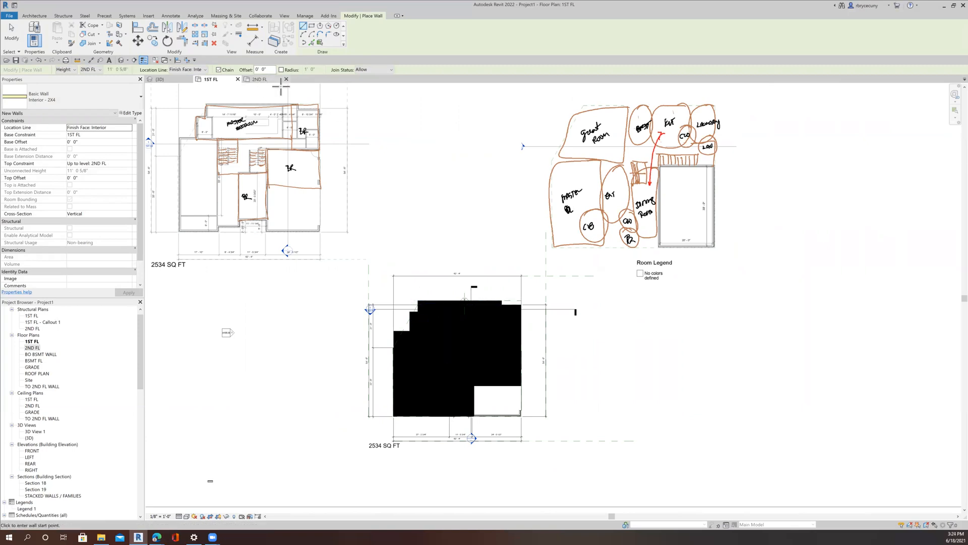
left_click(259, 80)
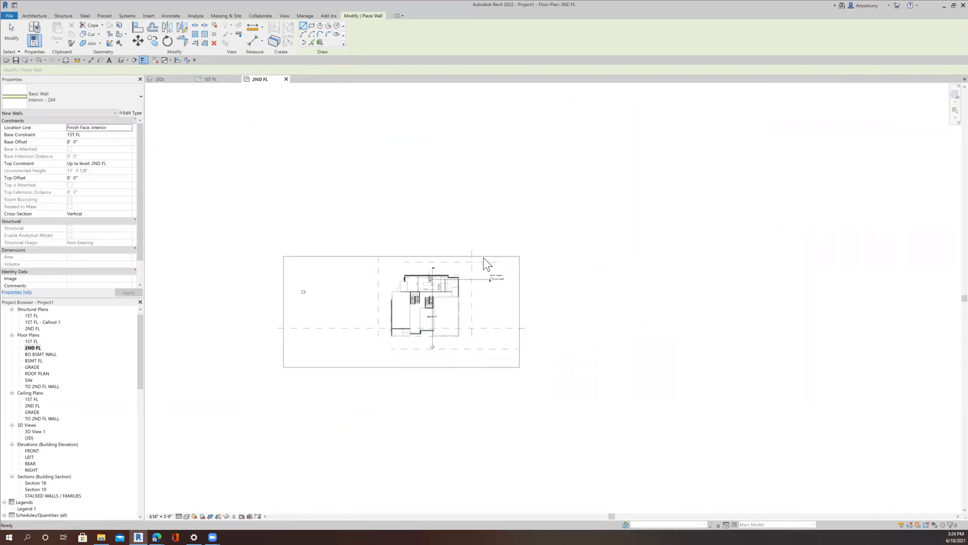
scroll(446, 299, "up", 5)
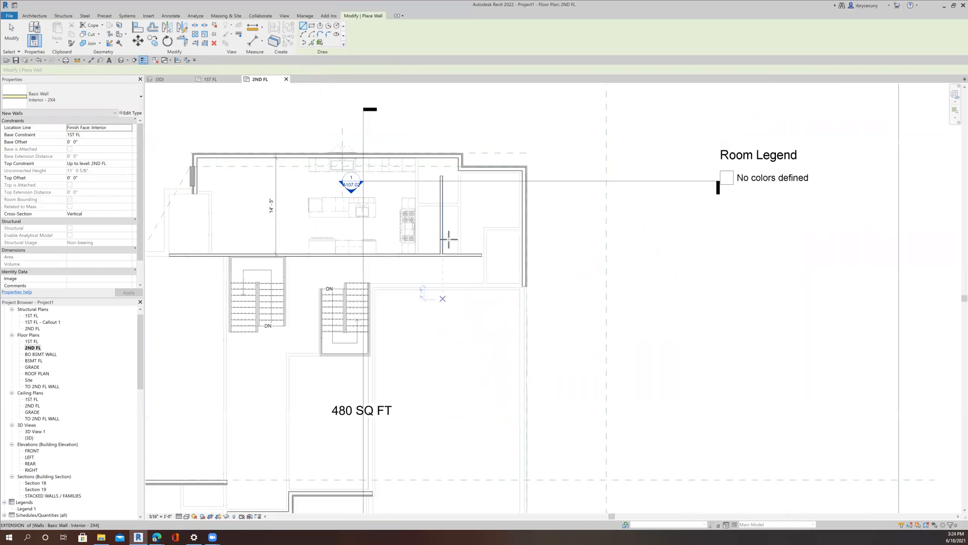
Step: Extend the vertical interior wall's lower end down past the horizontal wall to the underlay wall line above the large lower-right room
left_click(20, 34)
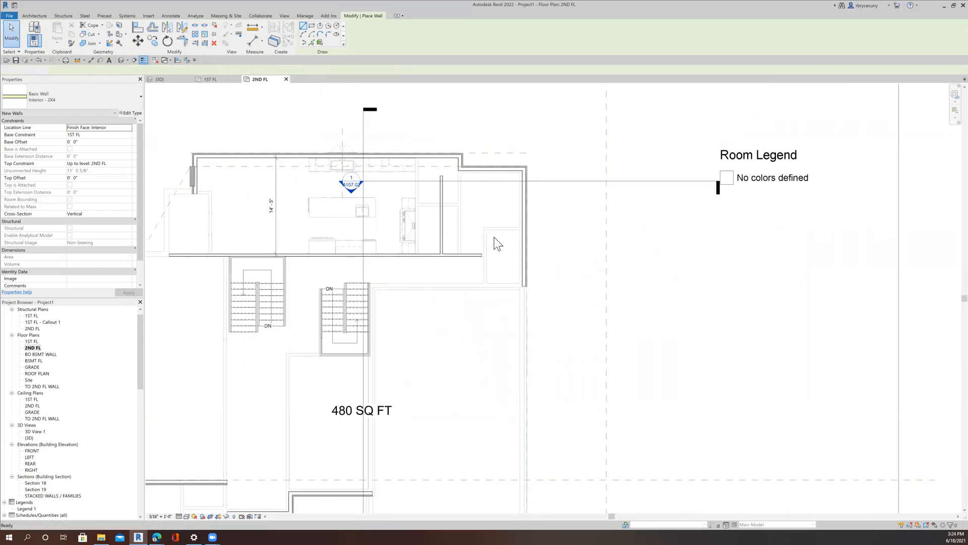
left_click(442, 245)
scroll(441, 258, "up", 2)
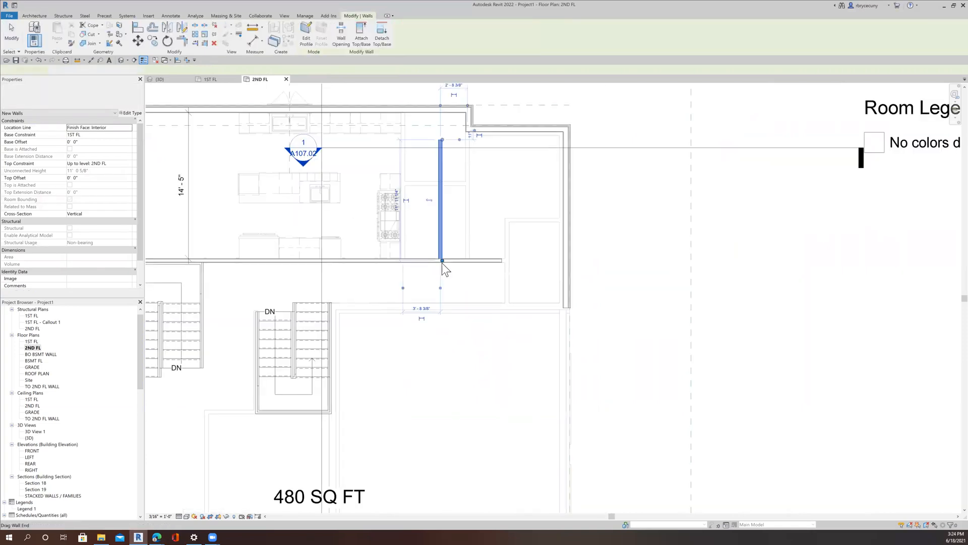
left_click_drag(442, 282, 444, 304)
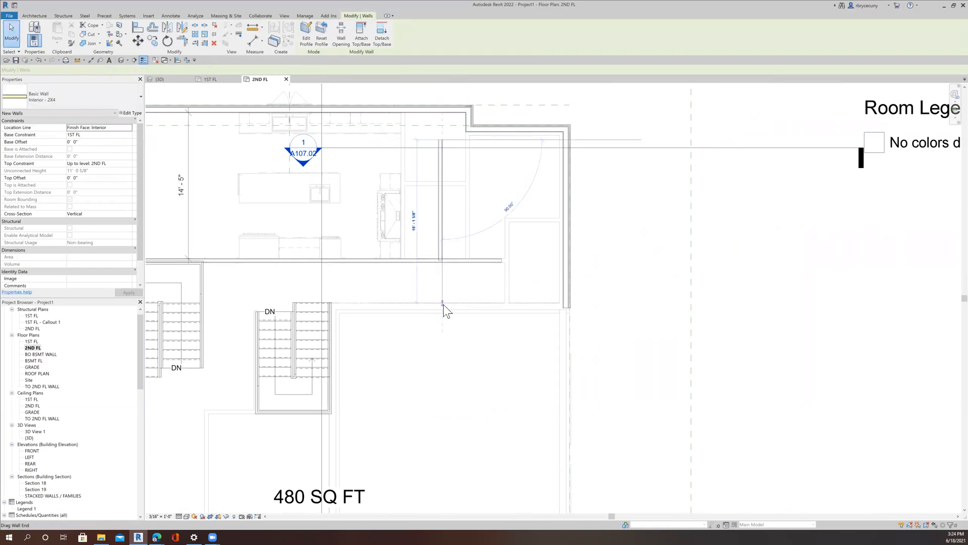
Step: Place an aligned dimension between the vertical interior wall and the right-hand exterior wall
left_click(89, 60)
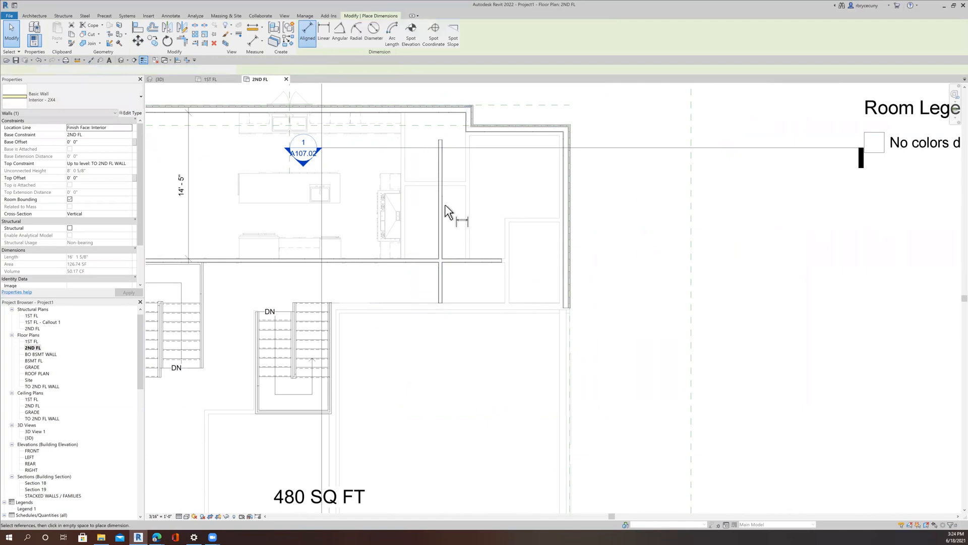
left_click(443, 204)
left_click(562, 213)
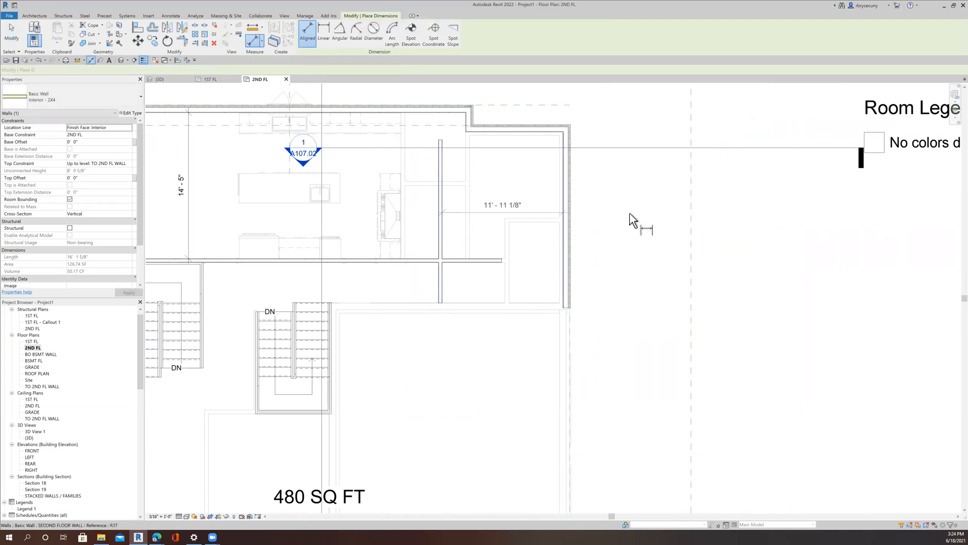
left_click(632, 213)
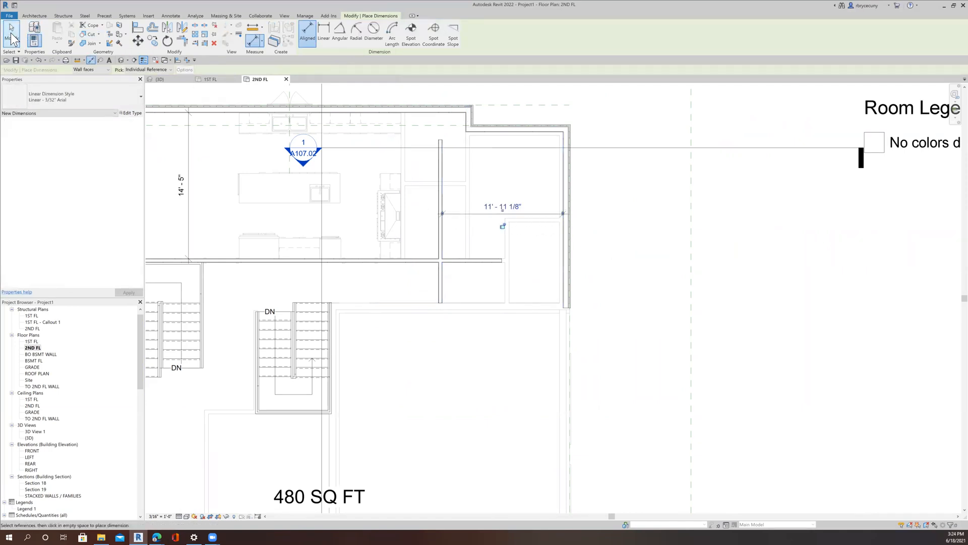
Step: Set the distance between the vertical interior wall and the right-hand exterior wall to 12'-0"
key("Escape")
key("Escape")
left_click(439, 177)
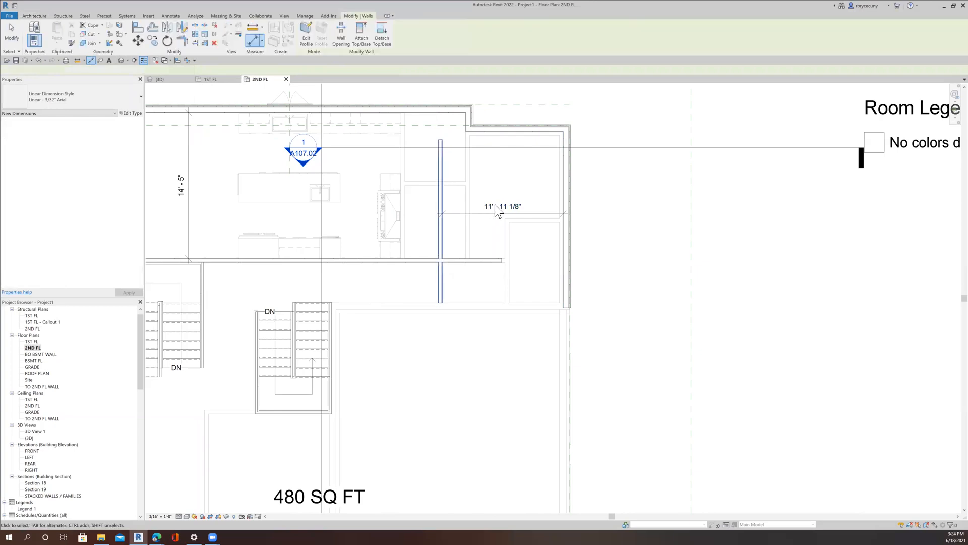
left_click(500, 205)
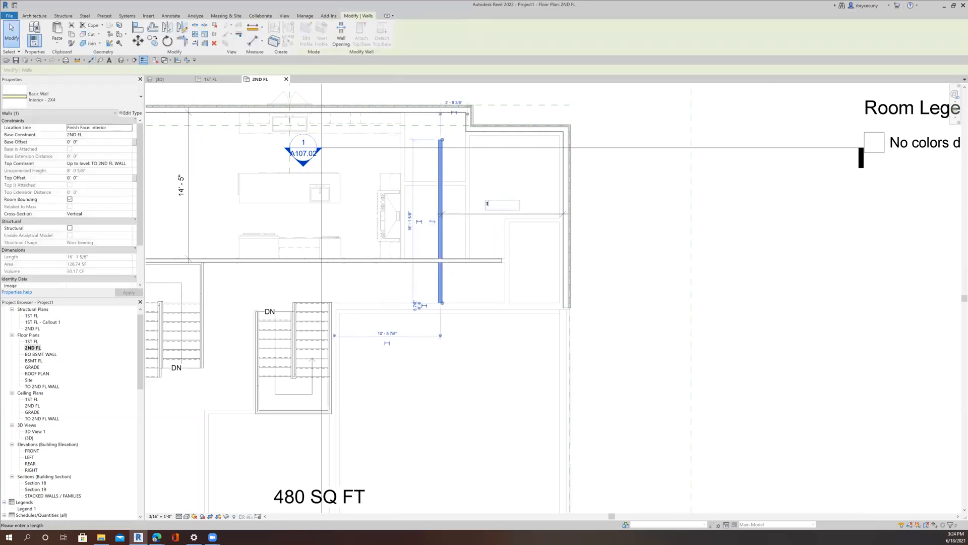
key("Return")
middle_click_drag(550, 237, 557, 239)
middle_click_drag(539, 169, 569, 155)
scroll(522, 229, "down", 2)
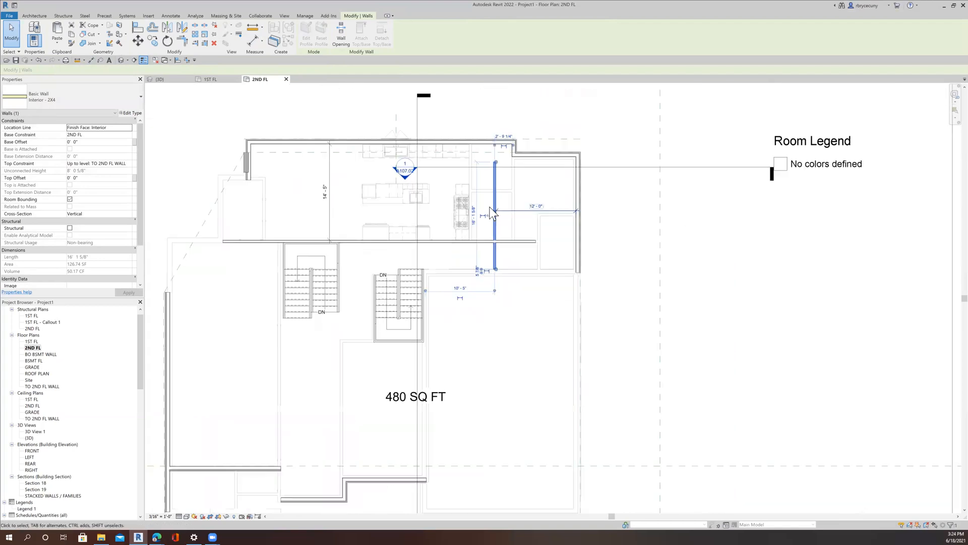
middle_click_drag(519, 227, 568, 233)
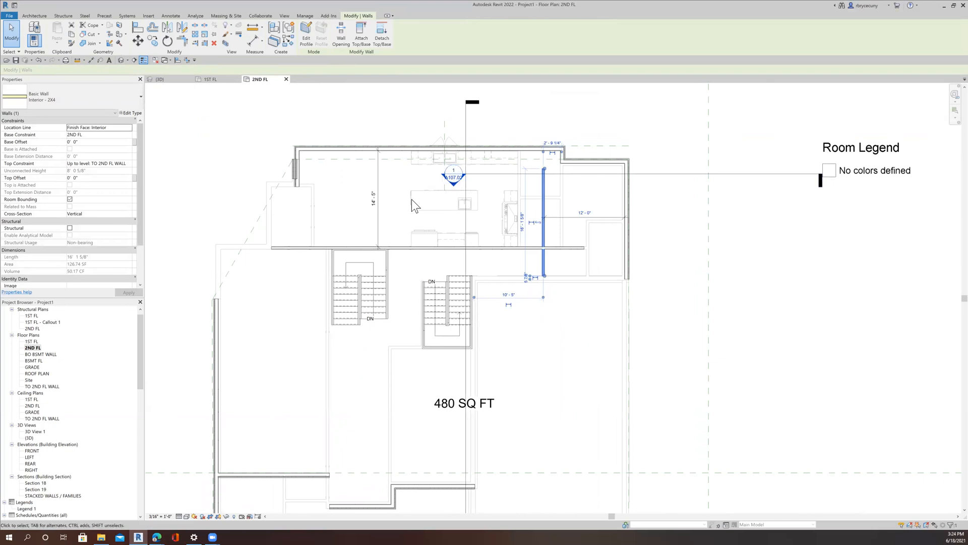
Step: Extend the vertical interior wall's upper end up to the rear exterior wall
scroll(350, 194, "up", 1)
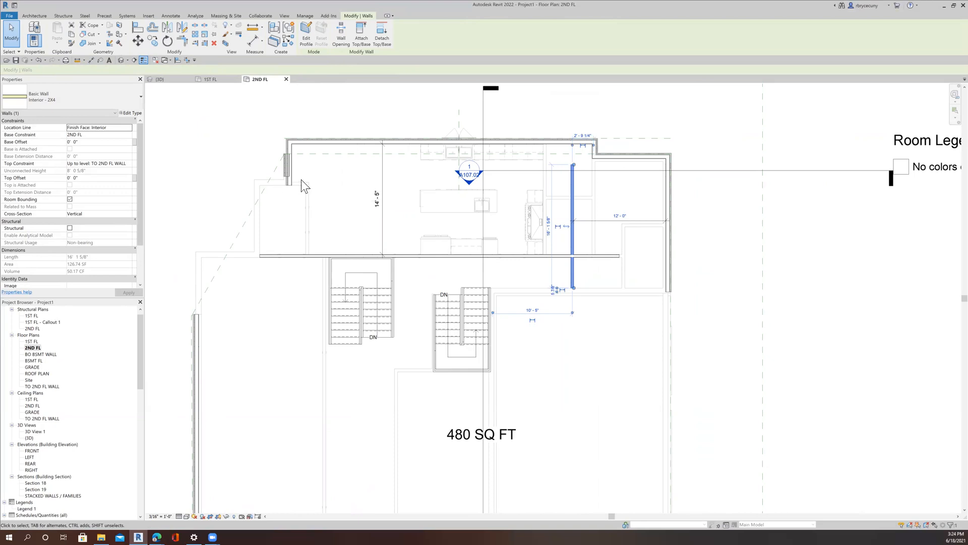
scroll(300, 179, "up", 1)
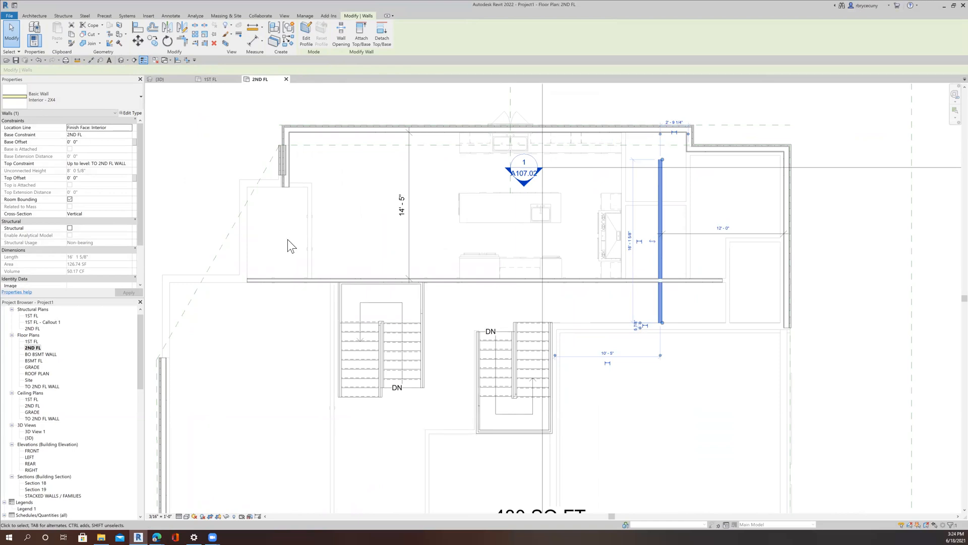
scroll(660, 161, "up", 2)
left_click(658, 116)
left_click(658, 161)
scroll(581, 230, "down", 3)
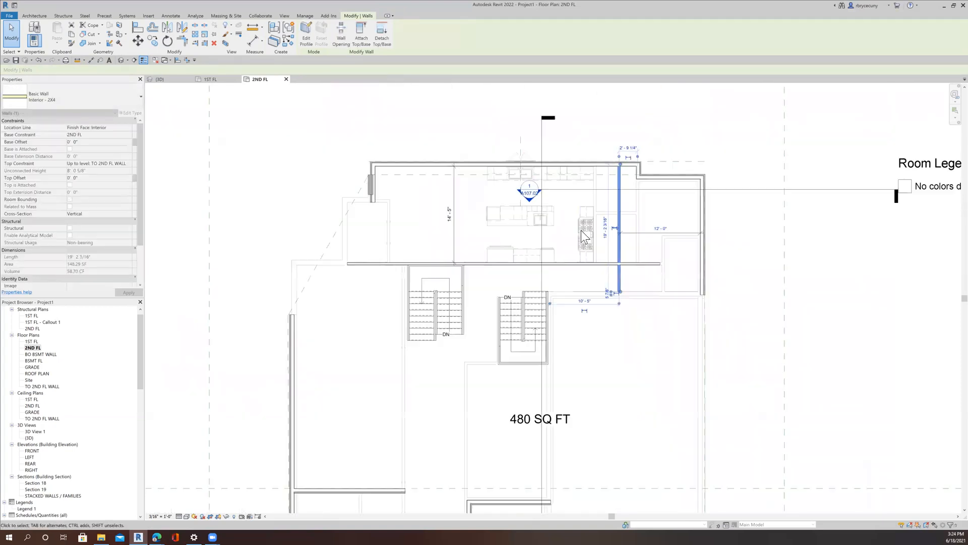
Step: Shorten the long horizontal interior wall so its right end stops at the vertical interior wall
left_click(589, 262)
scroll(595, 264, "up", 4)
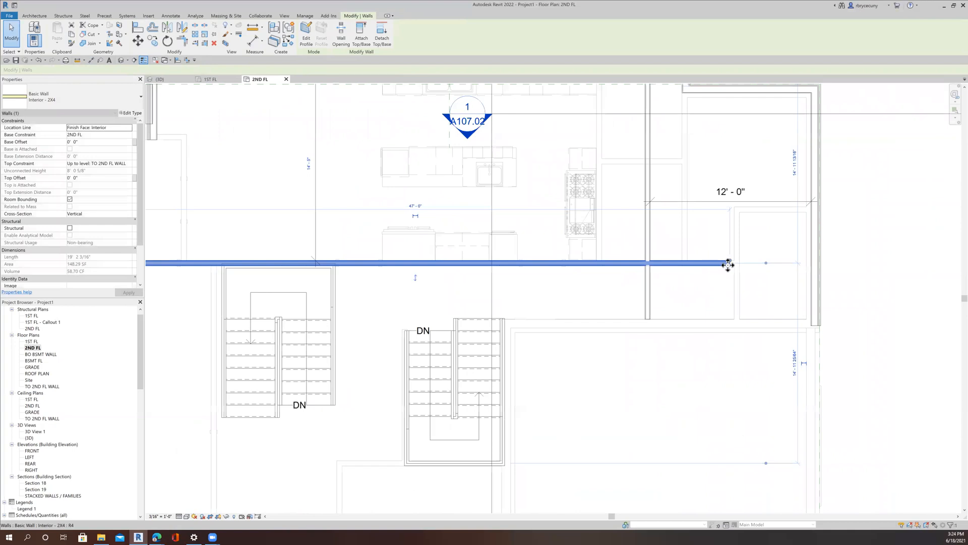
left_click_drag(728, 264, 649, 262)
scroll(649, 301, "down", 4)
scroll(651, 303, "down", 3)
scroll(653, 287, "up", 5)
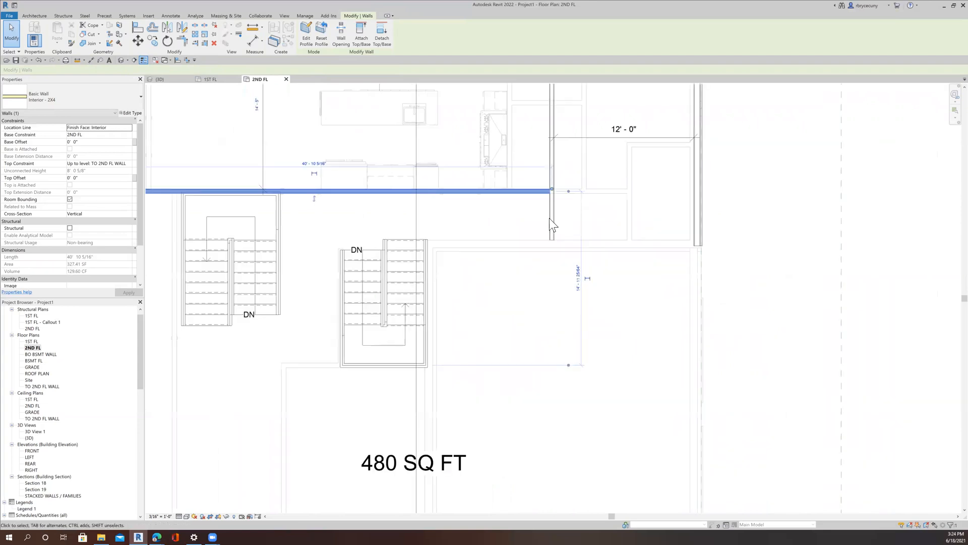
Step: Draw an Interior - 2X4 wall from the right exterior wall's lower end left along the underlay wall line to the right-hand stair
right_click(492, 190)
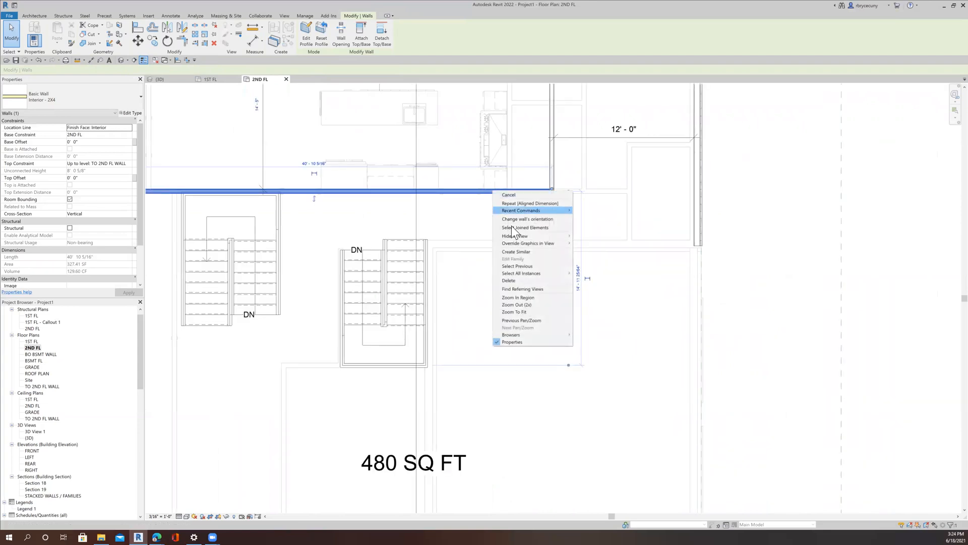
left_click(522, 255)
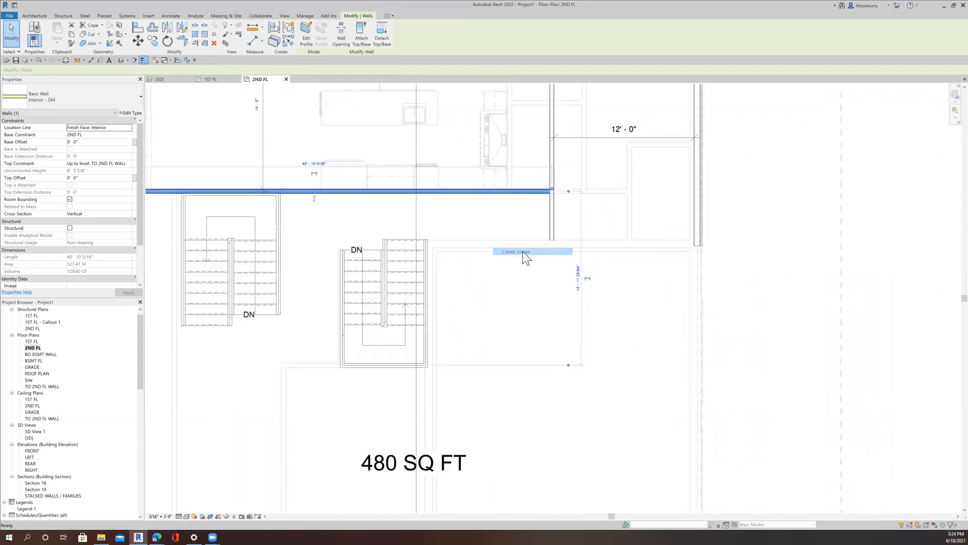
left_click(698, 246)
left_click(435, 244)
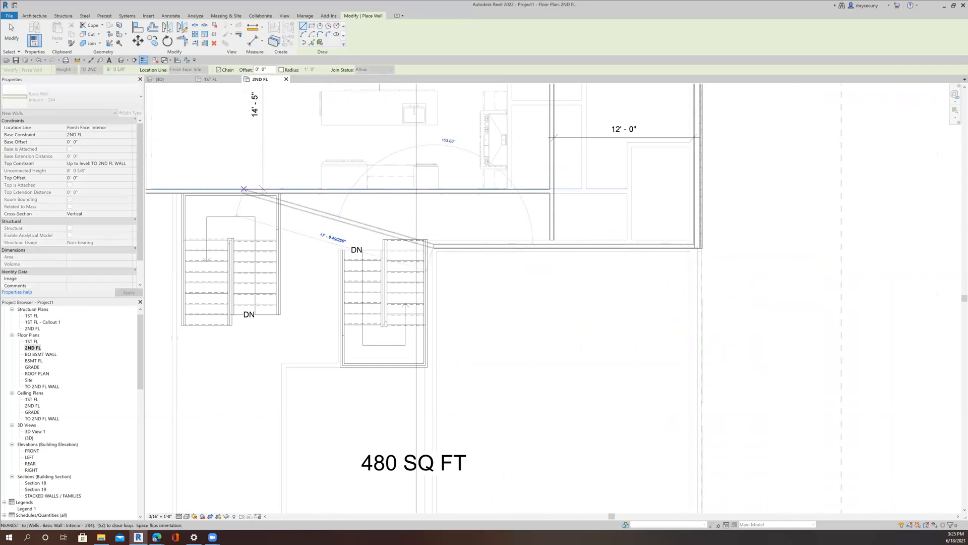
left_click(11, 32)
scroll(578, 275, "down", 3)
middle_click_drag(576, 288, 552, 274)
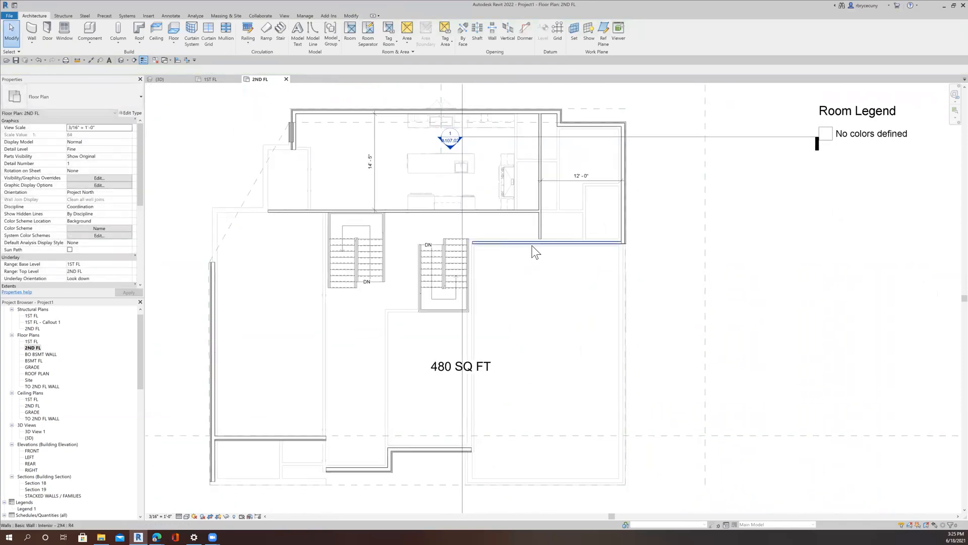
Step: Draw a horizontal SECOND FLOOR WALL about 24'-6" long from the right-hand stair past the right underlay wall, below the new interior wall
left_click(500, 107)
right_click(500, 107)
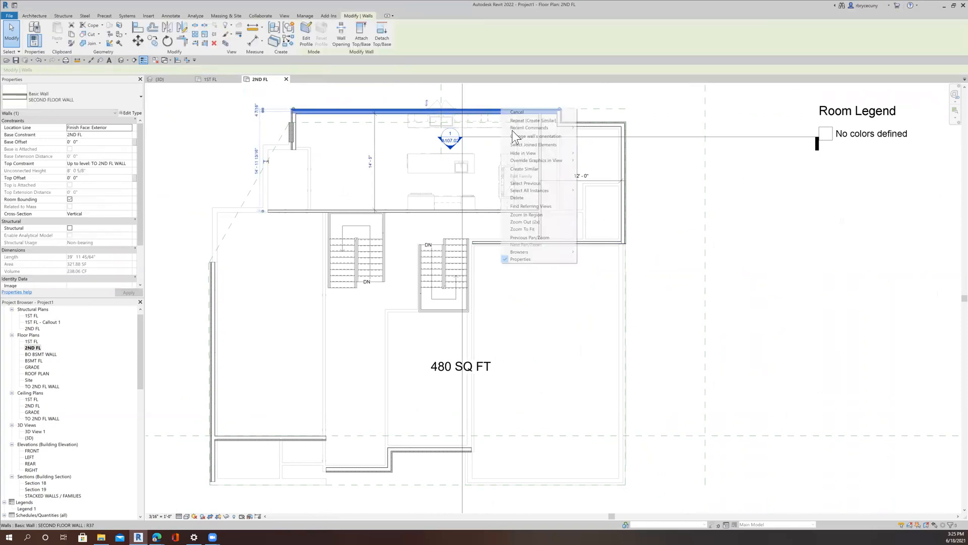
left_click(522, 168)
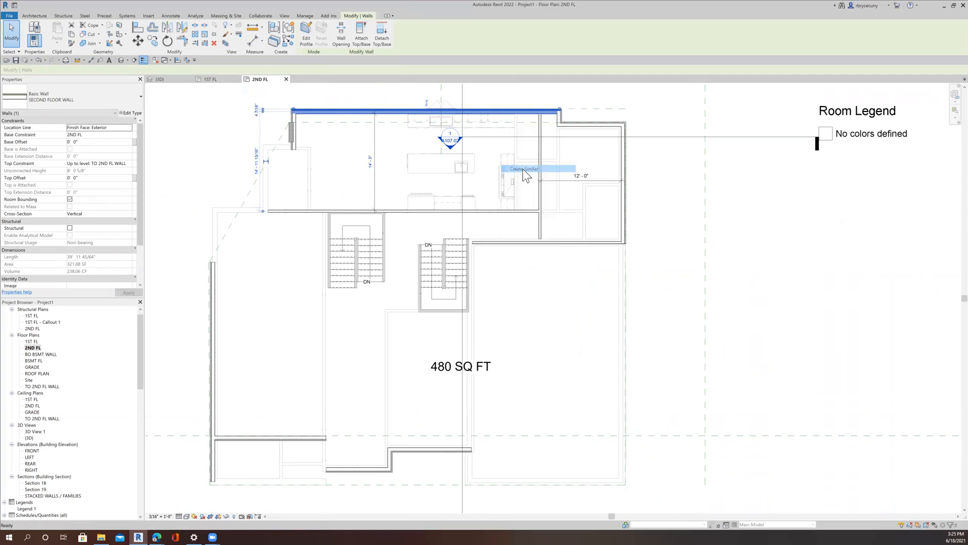
left_click(632, 301)
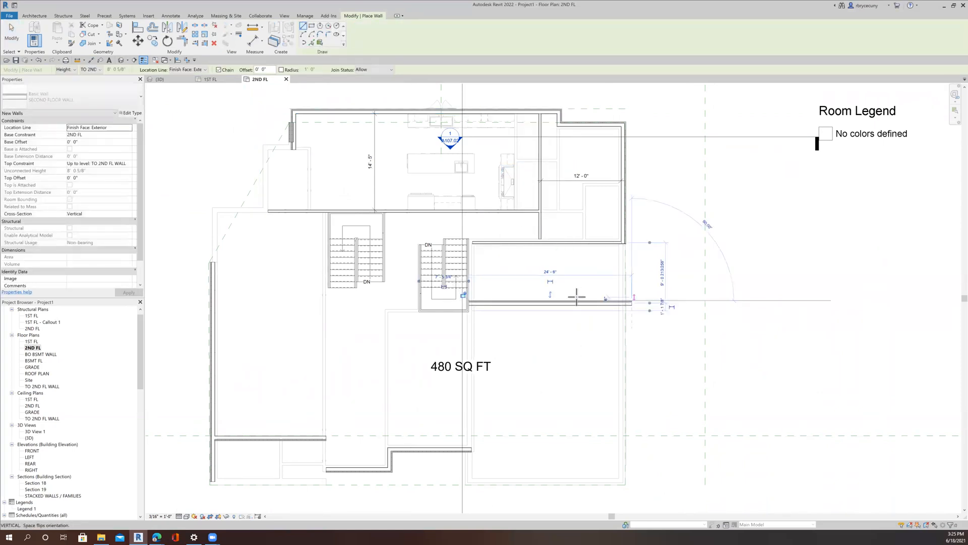
scroll(630, 302, "up", 5)
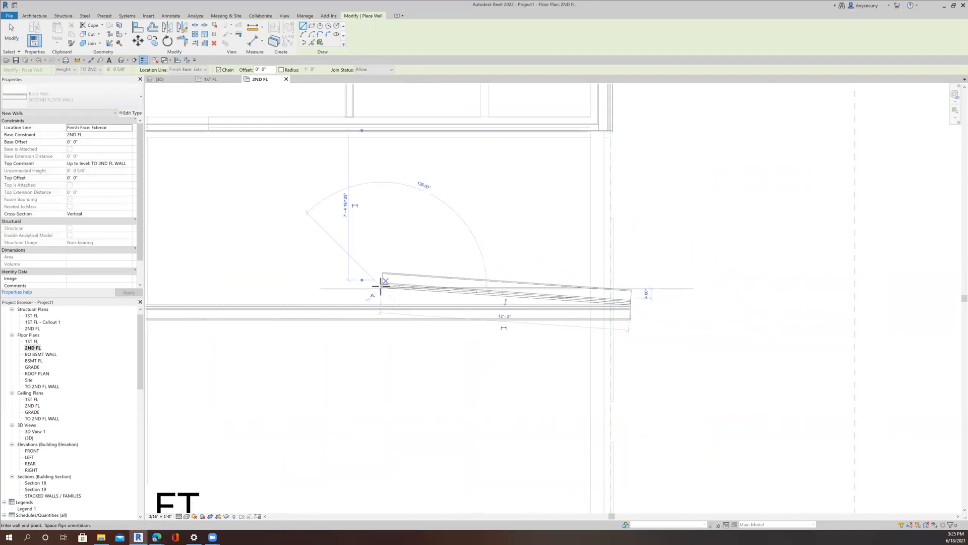
left_click(382, 282)
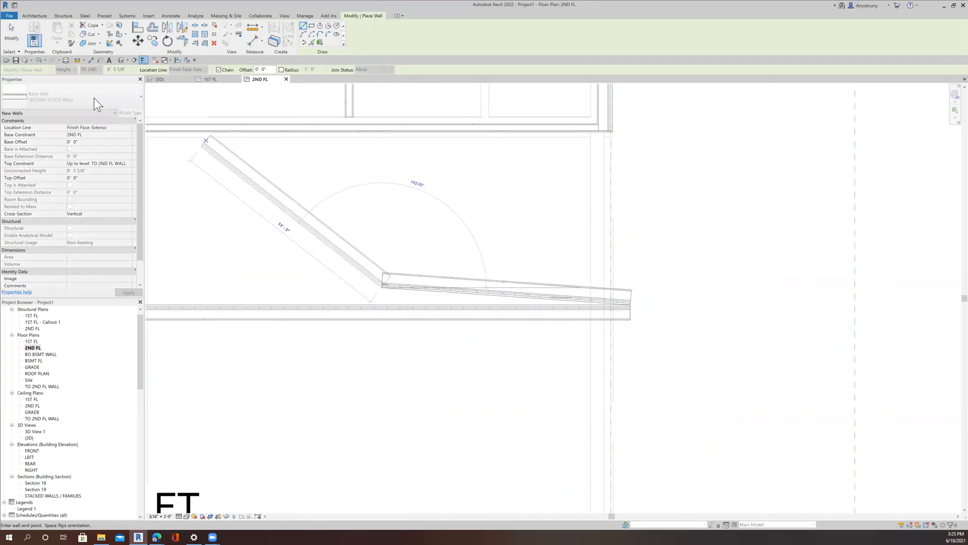
left_click(11, 30)
left_click(416, 283)
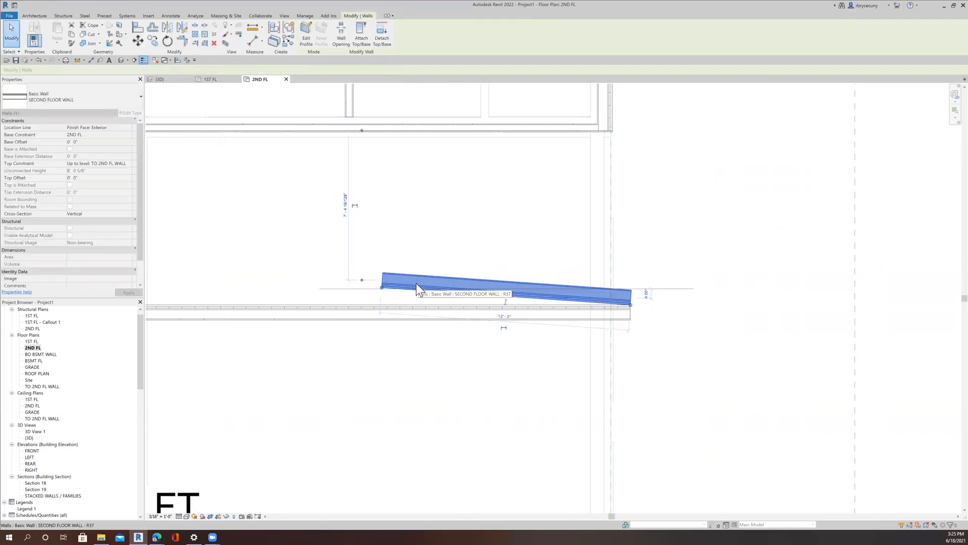
key("Delete")
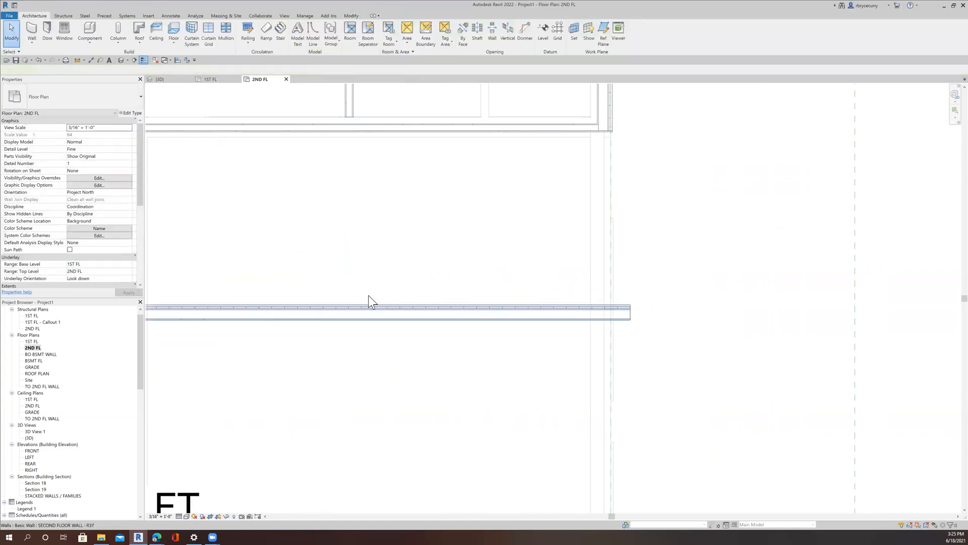
Step: Flip the new horizontal SECOND FLOOR WALL to the other side of its location line
left_click(370, 303)
left_click(381, 299)
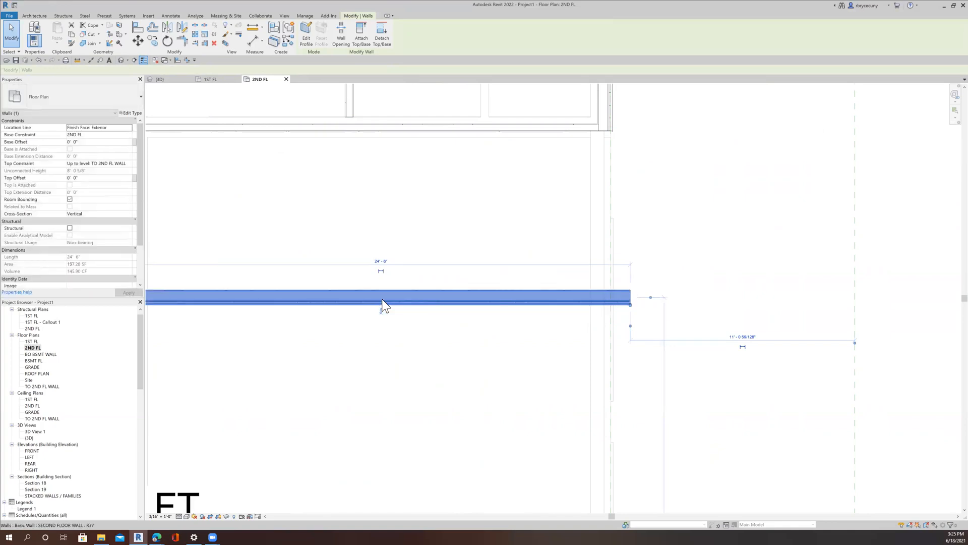
Step: Align the upper face of the lower horizontal Interior - 2X4 wall with the upper edge of the right-hand stair
left_click(91, 60)
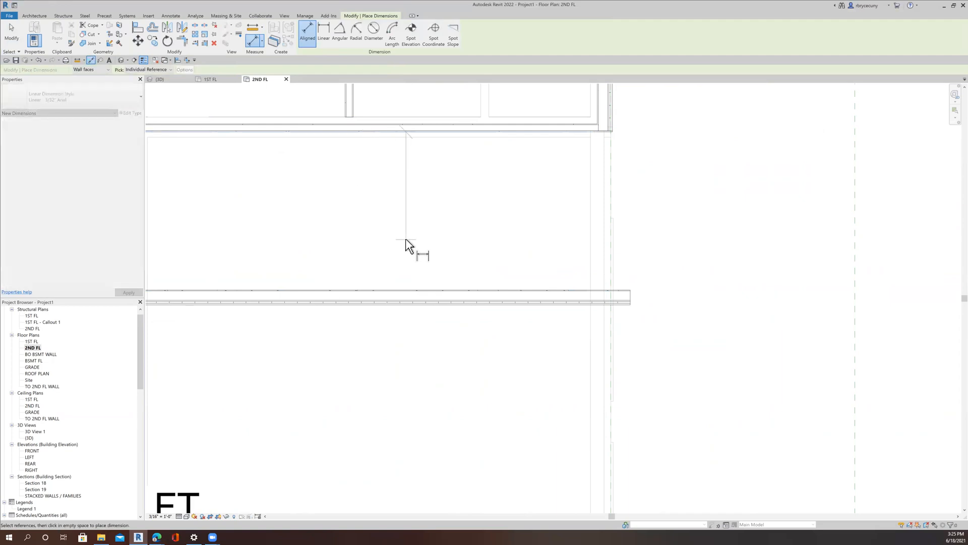
scroll(376, 202, "down", 3)
middle_click_drag(391, 214, 513, 225)
scroll(411, 162, "up", 3)
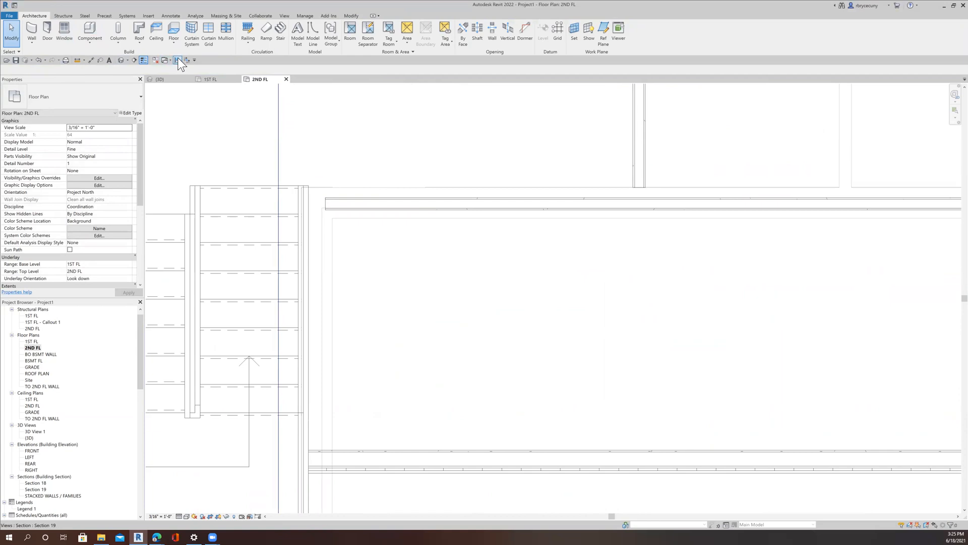
left_click(255, 191)
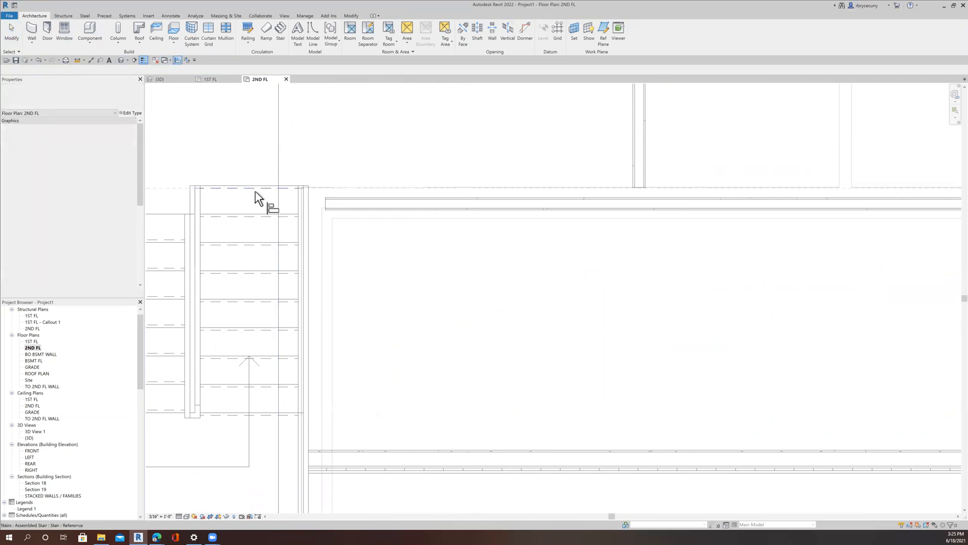
left_click(369, 198)
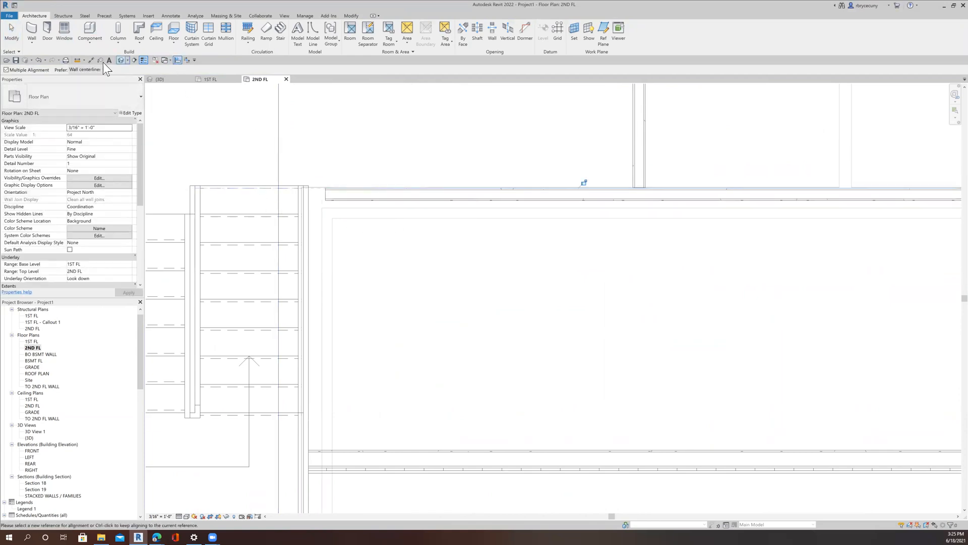
Step: Place an aligned dimension between the lower horizontal interior wall and the new SECOND FLOOR WALL beneath it
left_click(90, 60)
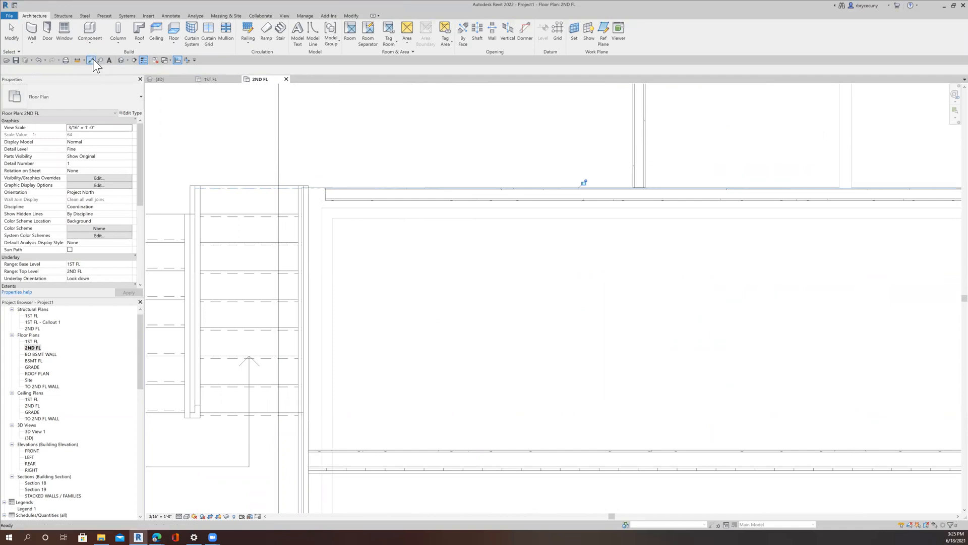
left_click(470, 199)
left_click(494, 446)
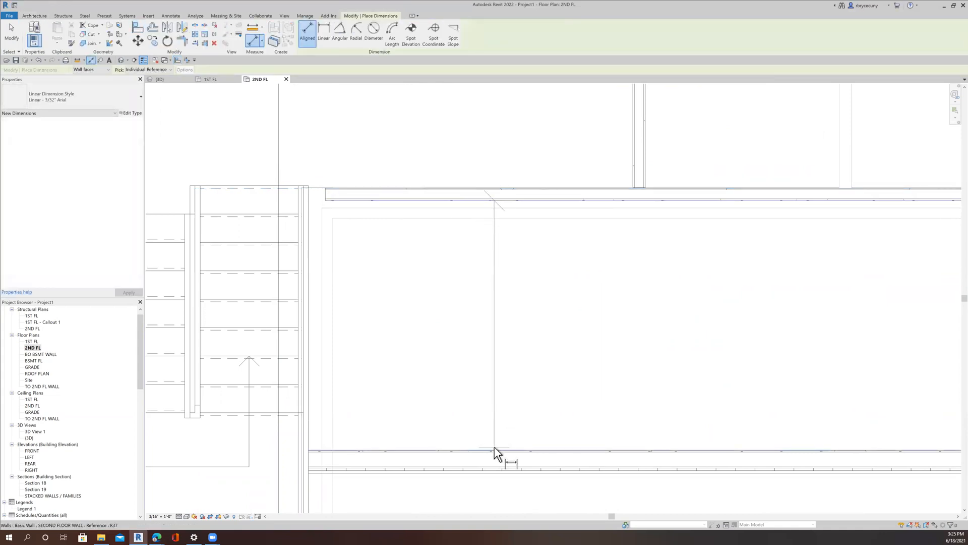
scroll(471, 369, "down", 3)
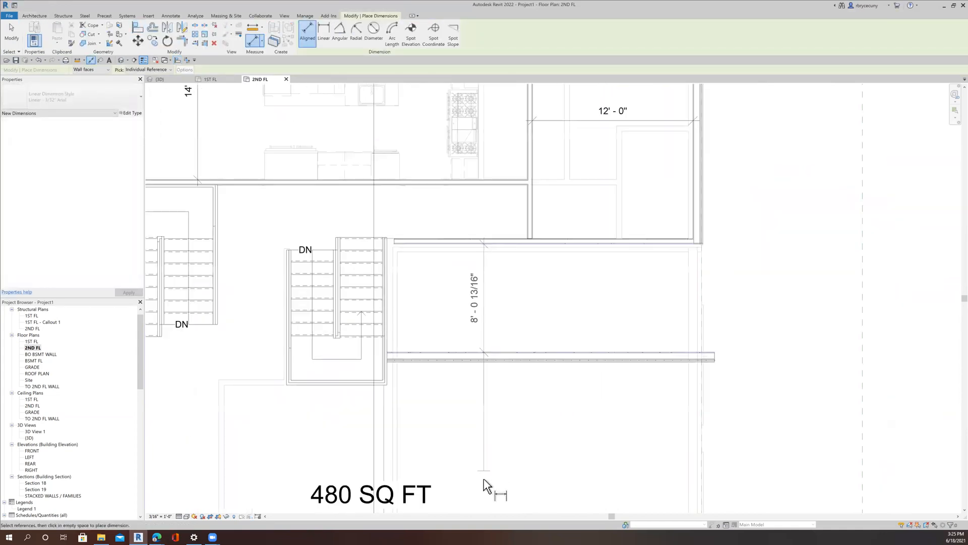
left_click(483, 479)
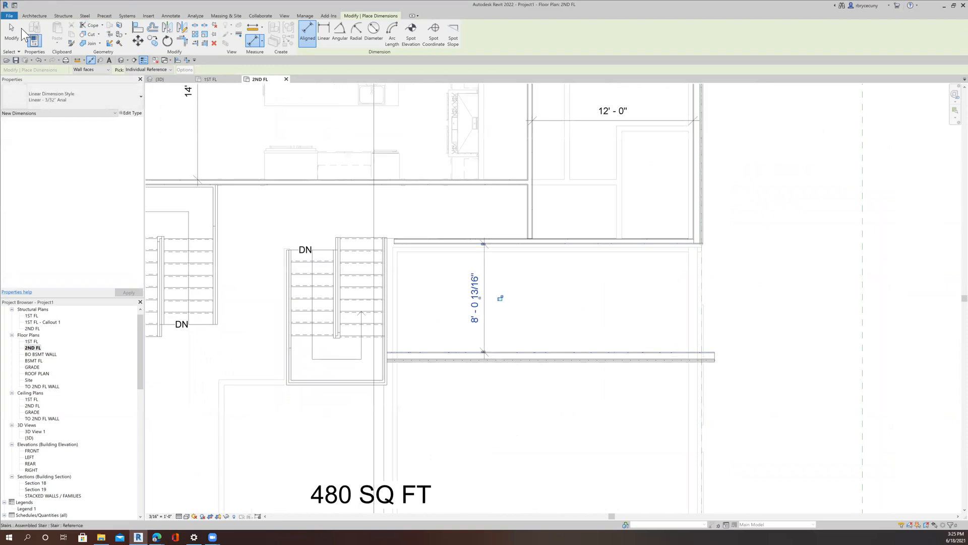
left_click(11, 38)
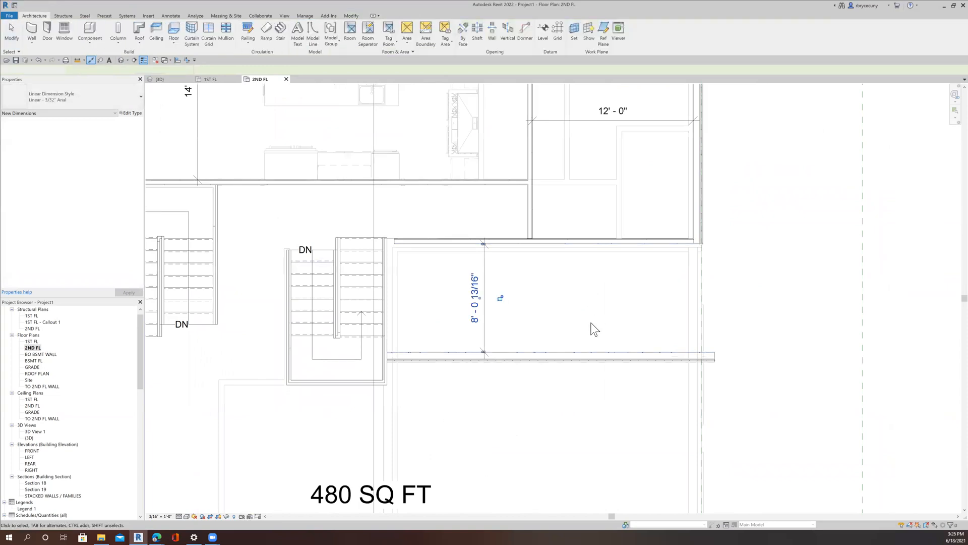
Step: Set the distance from the lower interior wall to the horizontal SECOND FLOOR WALL to 12'-0"
left_click(562, 356)
left_click(475, 298)
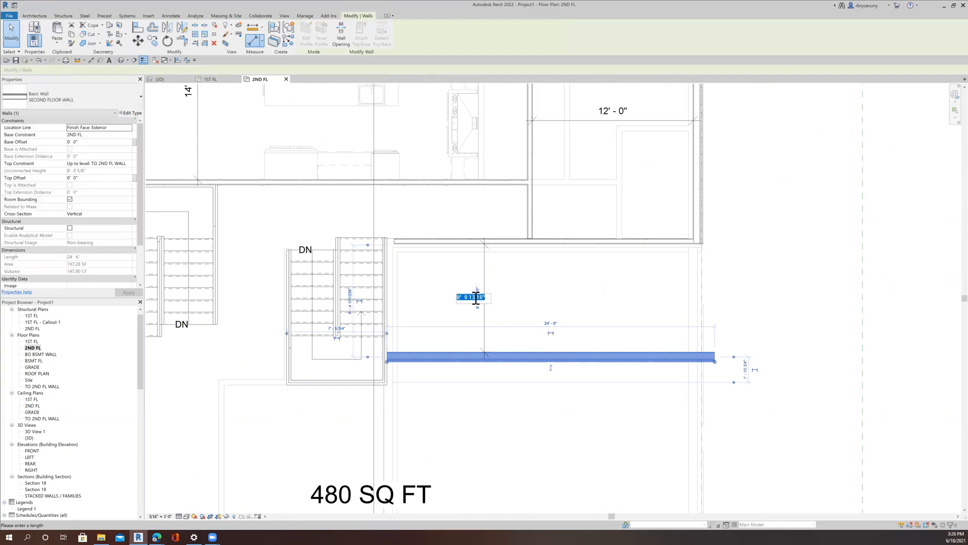
type("1")
key("Return")
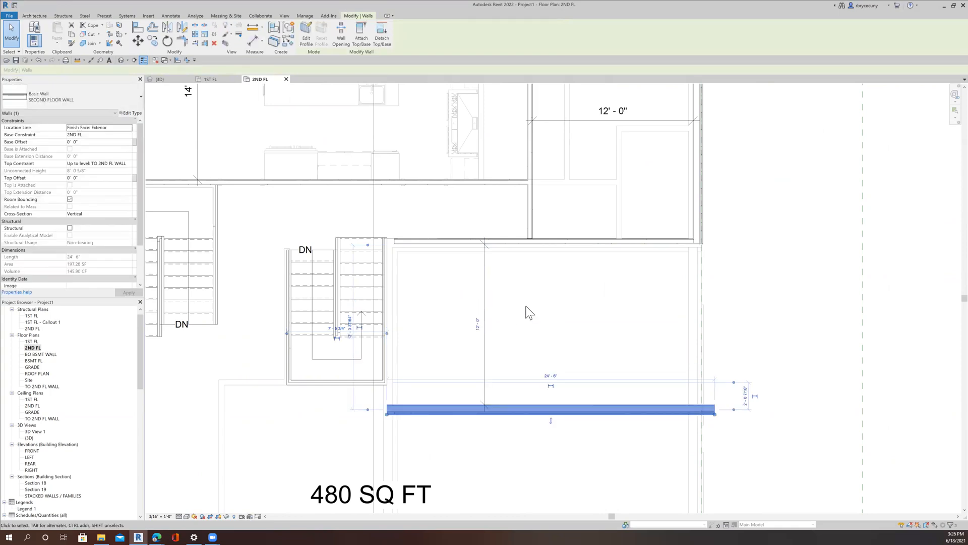
scroll(528, 314, "down", 2)
middle_click_drag(495, 301, 562, 242)
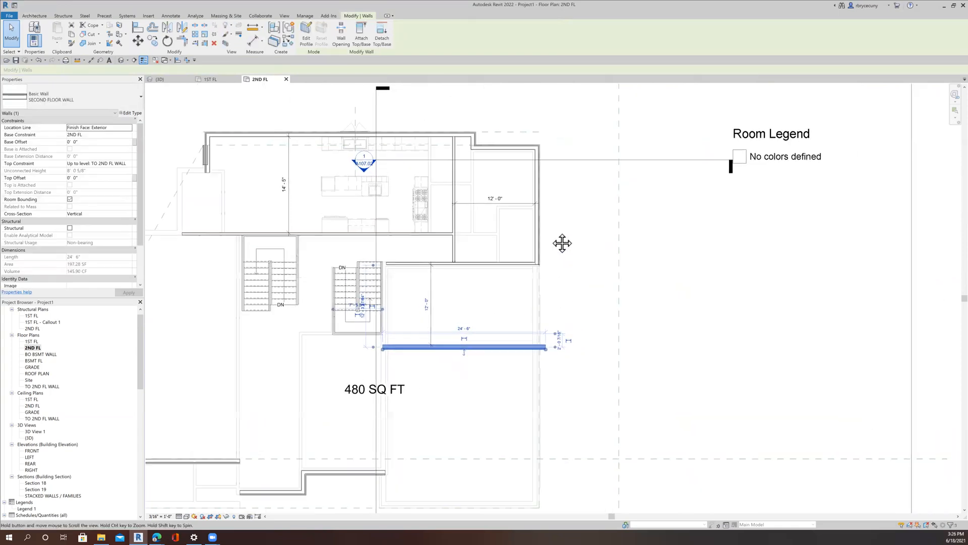
Step: Try to trim the horizontal SECOND FLOOR WALL to a corner at the right exterior wall line, and undo it
left_click(182, 40)
left_click(480, 346)
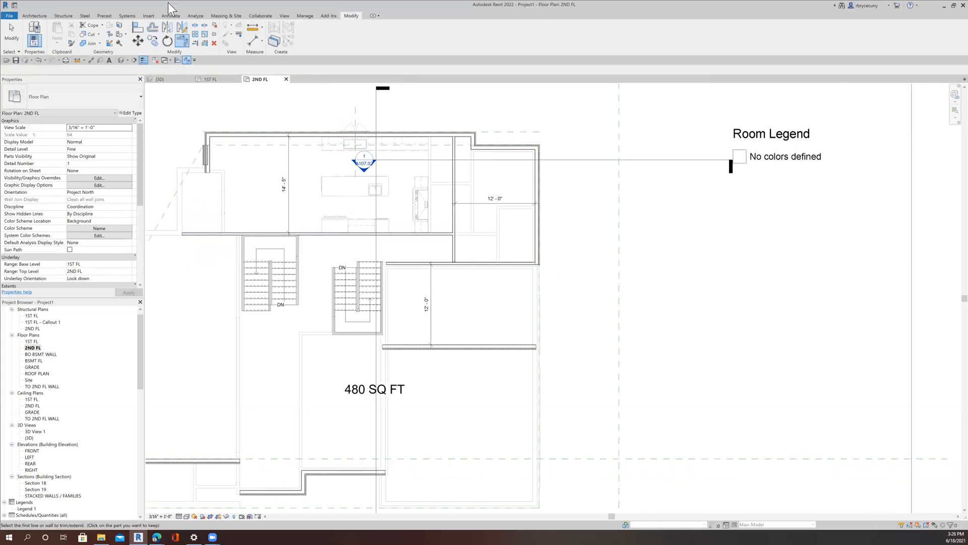
left_click(37, 59)
left_click(11, 33)
Step: Draw a vertical SECOND FLOOR WALL about 9'-4" long upward from the right end of the horizontal SECOND FLOOR WALL
left_click(471, 346)
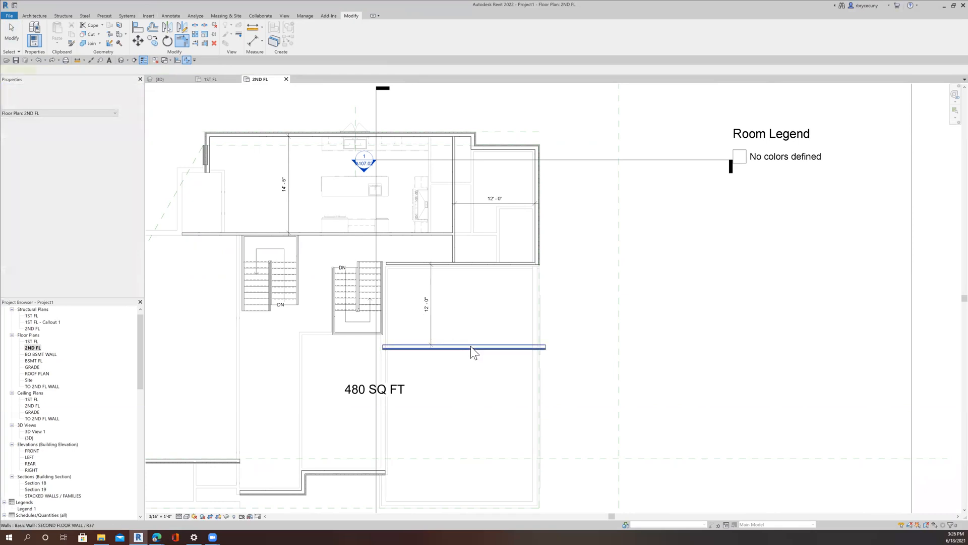
right_click(471, 346)
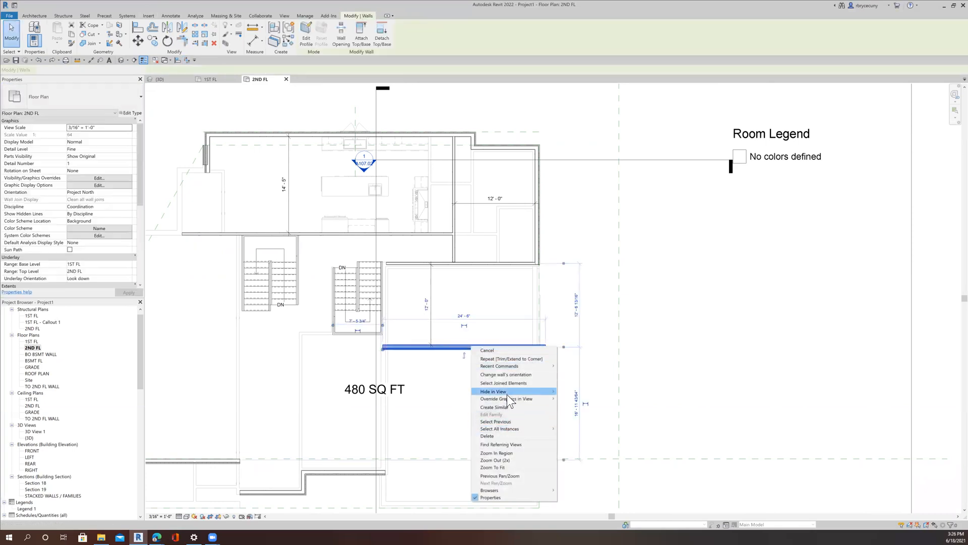
left_click(540, 351)
key("w")
key("a")
left_click(536, 345)
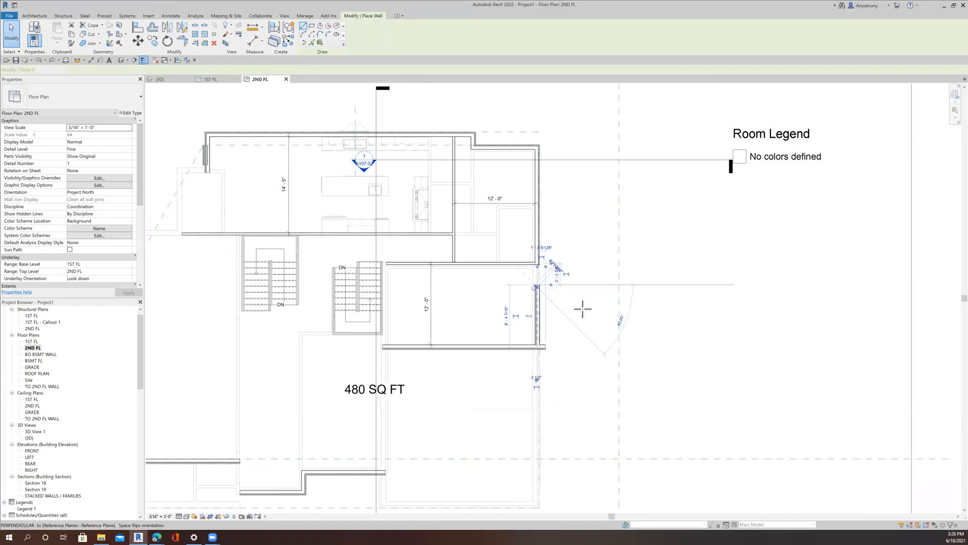
scroll(583, 310, "up", 3)
key("Escape")
key("Escape")
Step: Flip the new vertical wall's orientation and align its outer face with the exterior wall above
left_click(472, 330)
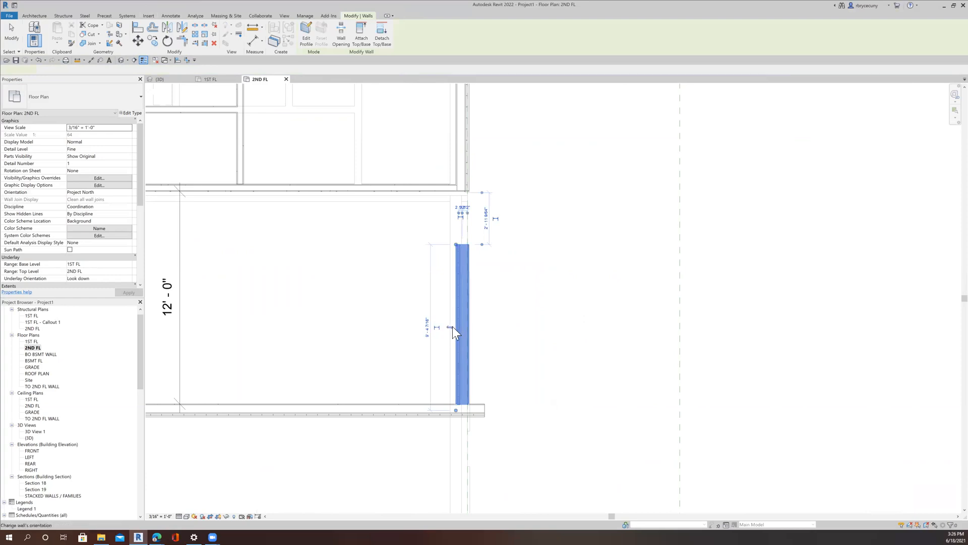
left_click(451, 327)
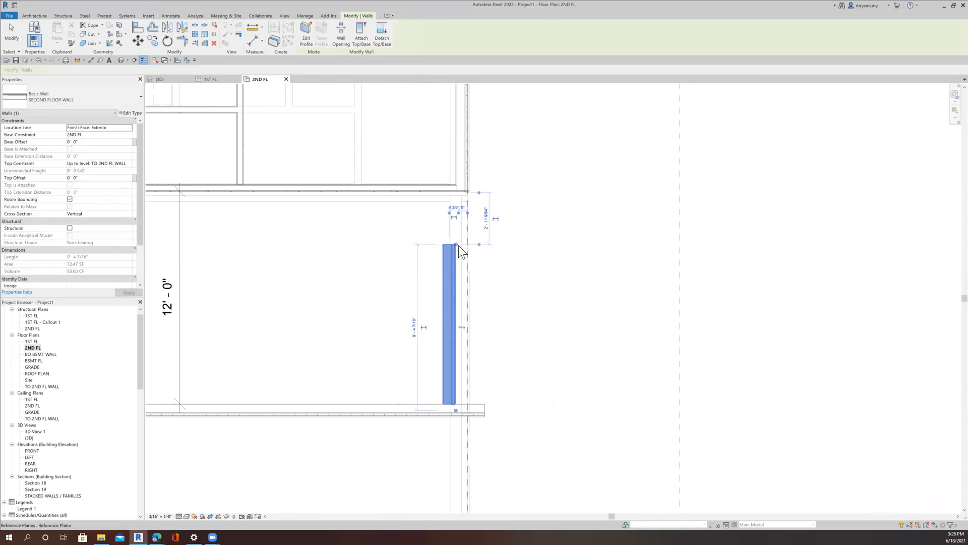
scroll(460, 251, "up", 3)
left_click(138, 27)
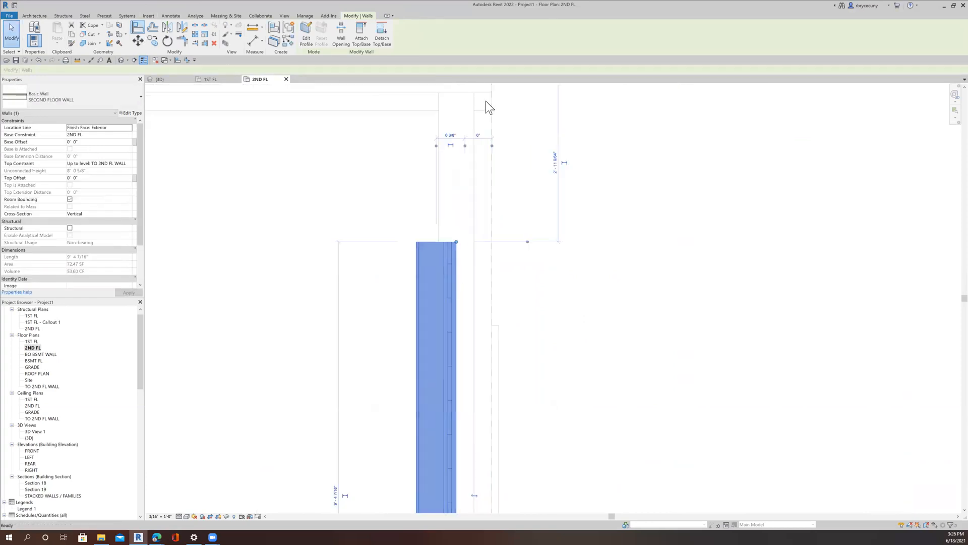
scroll(527, 192, "down", 2)
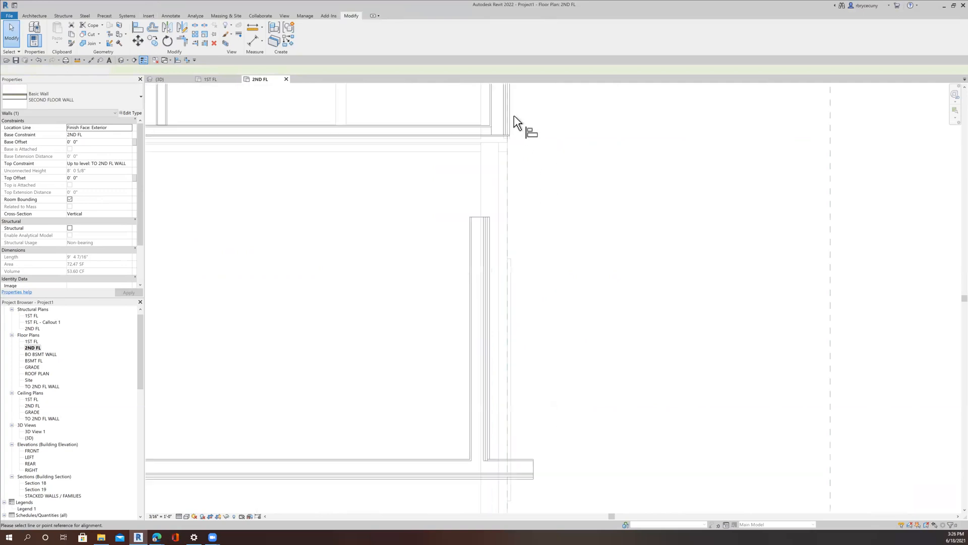
left_click(491, 262)
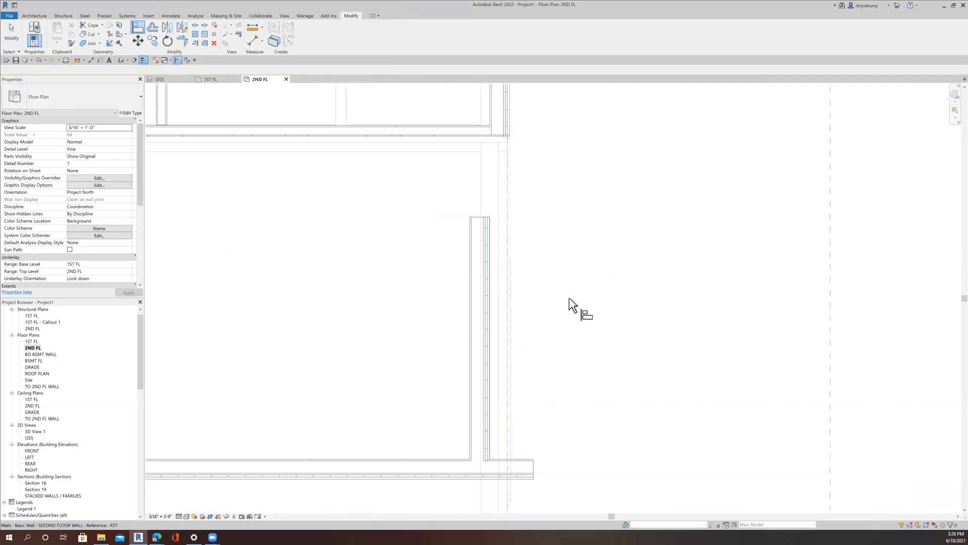
Step: Trim the new vertical wall and the horizontal SECOND FLOOR WALL to a corner at their lower right intersection
left_click(111, 44)
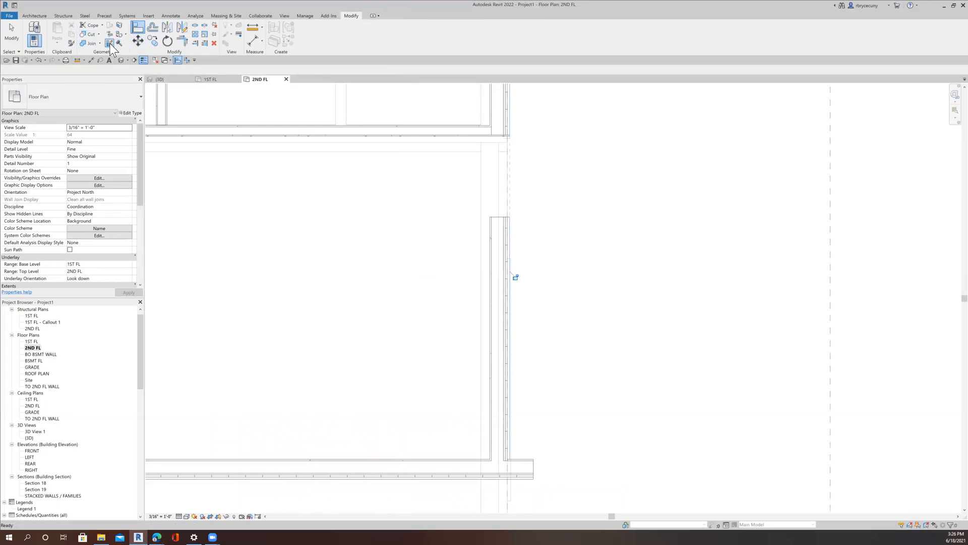
left_click(184, 45)
left_click(488, 396)
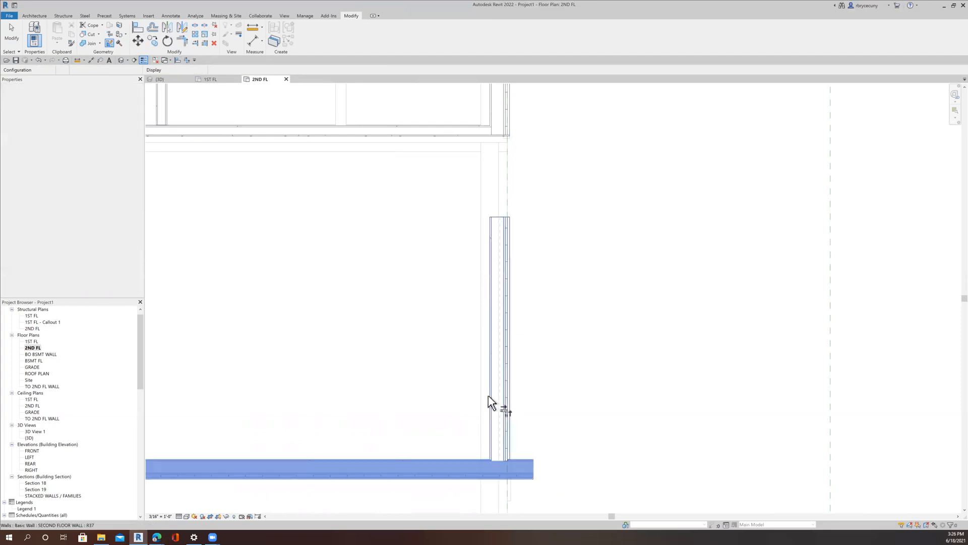
Step: Extend the vertical exterior wall up to the wall above by aligning its upper end with the horizontal interior wall's face
middle_click_drag(555, 364, 580, 469)
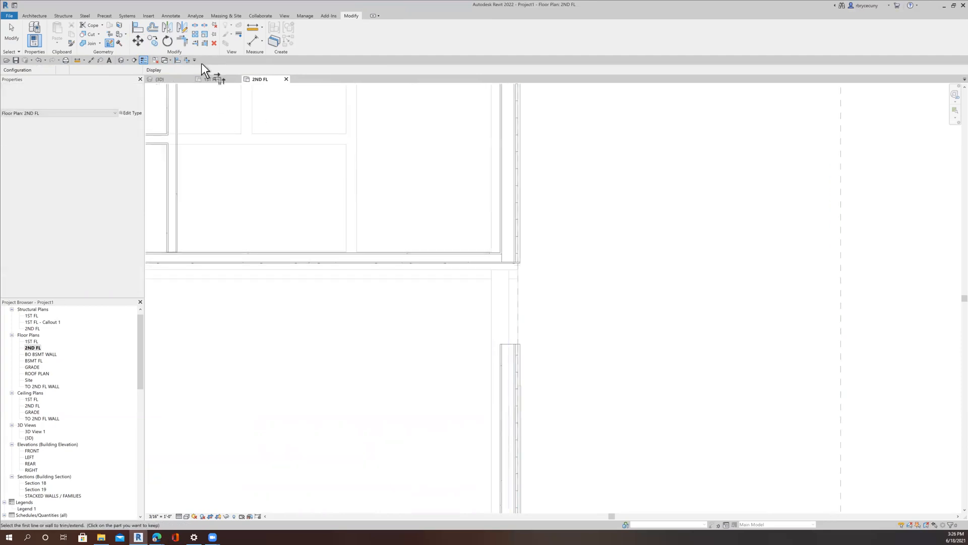
left_click(182, 40)
left_click(459, 263)
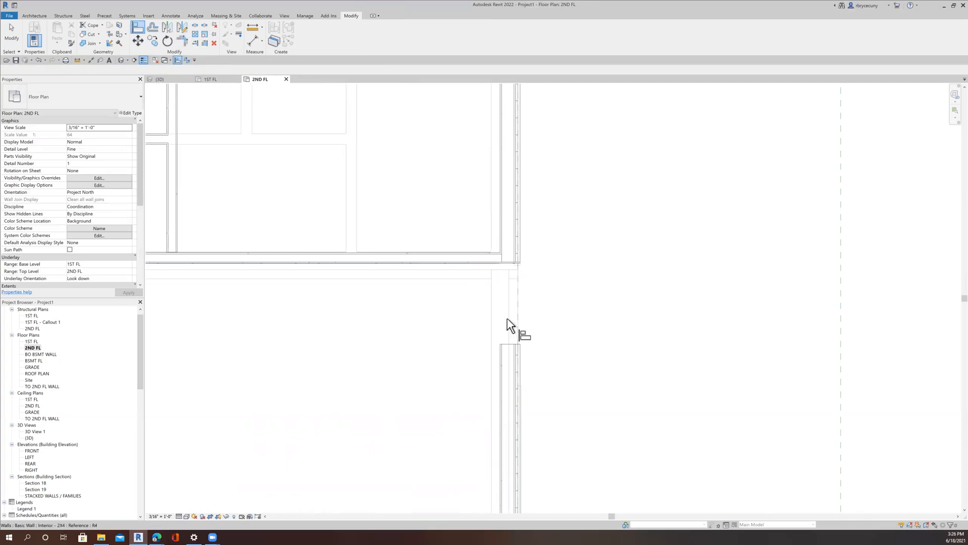
left_click(508, 344)
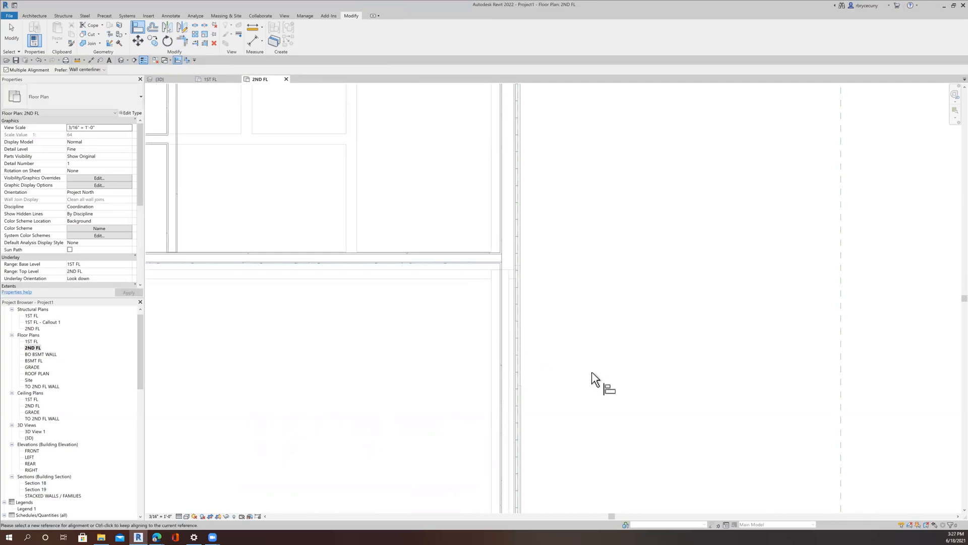
Step: Create a similar Interior - 2X4 wall running vertically just right of the right-hand stair
scroll(592, 372, "down", 5)
middle_click_drag(706, 428, 697, 416)
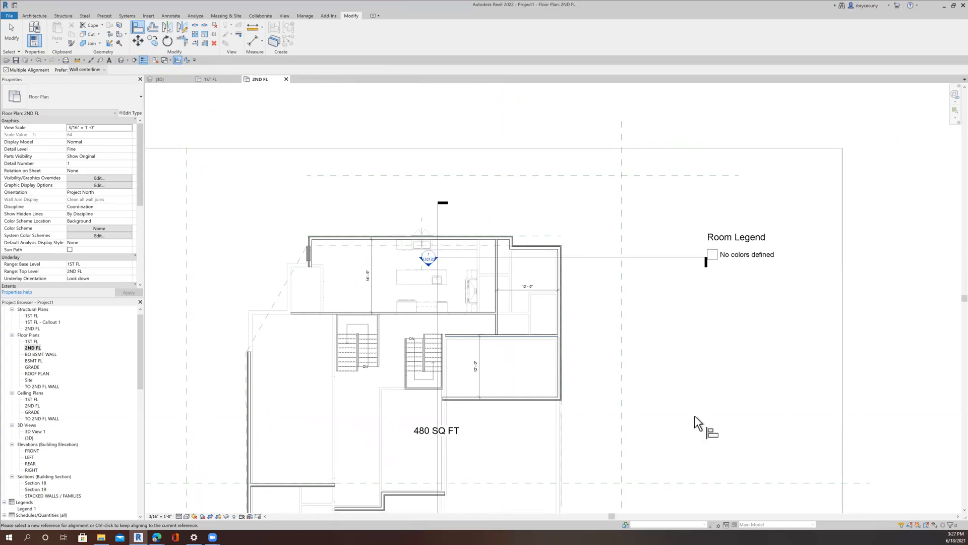
middle_click_drag(639, 377, 656, 395)
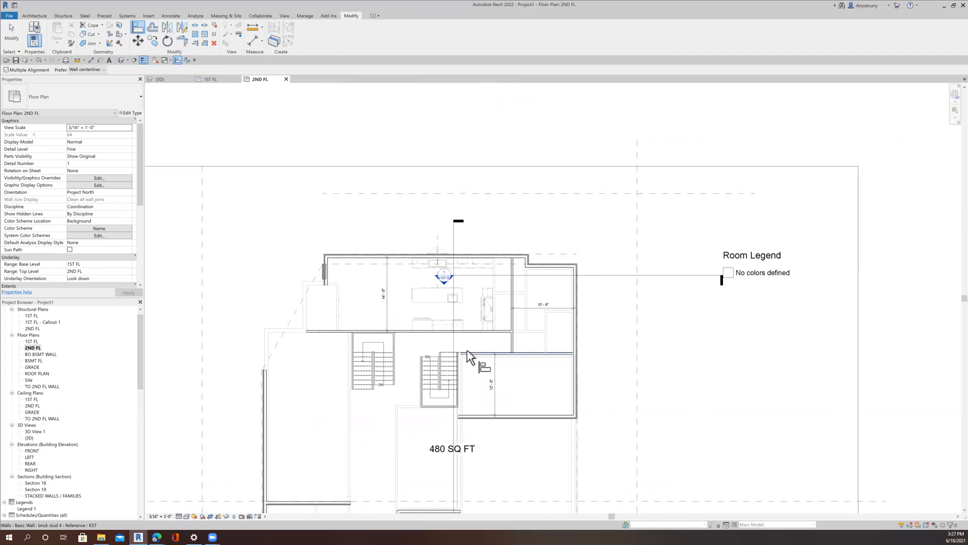
scroll(467, 350, "up", 5)
middle_click_drag(486, 365, 534, 267)
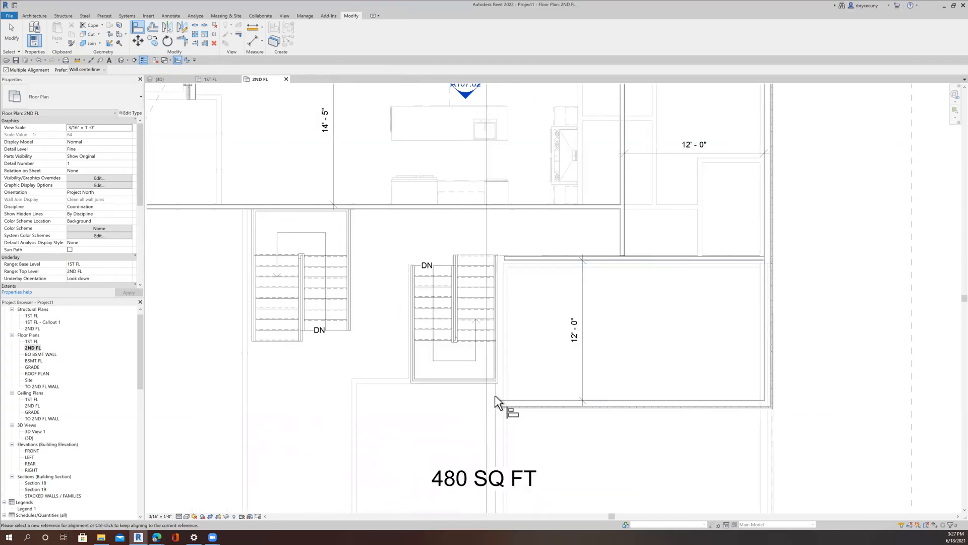
left_click(16, 38)
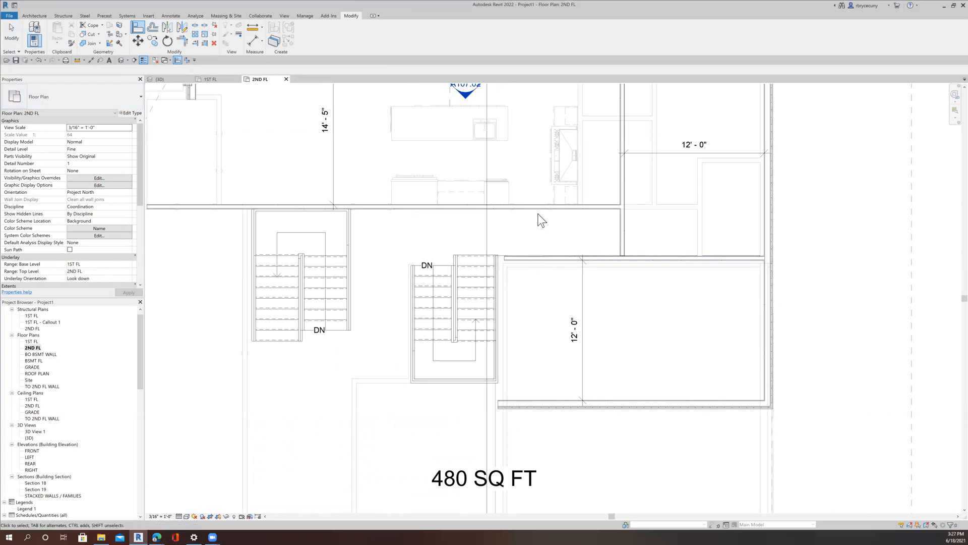
right_click(537, 260)
left_click(565, 322)
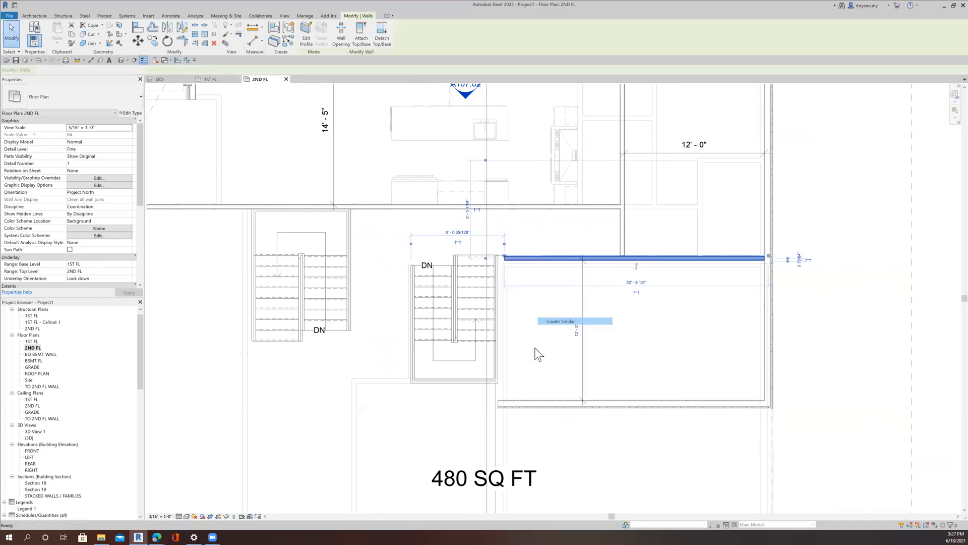
left_click(513, 388)
left_click(515, 290)
scroll(515, 291, "up", 5)
key("Escape")
key("Escape")
scroll(468, 272, "up", 5)
middle_click_drag(467, 273, 448, 363)
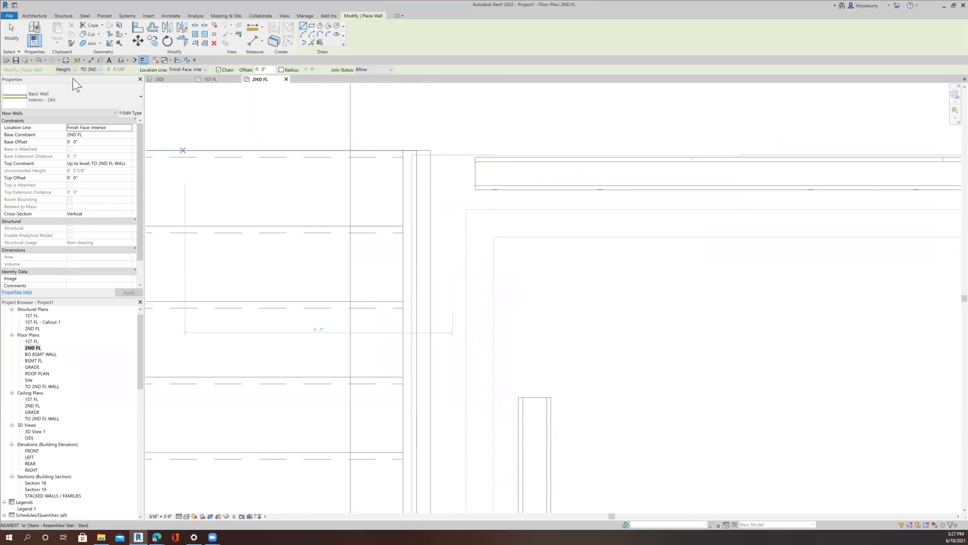
left_click(12, 41)
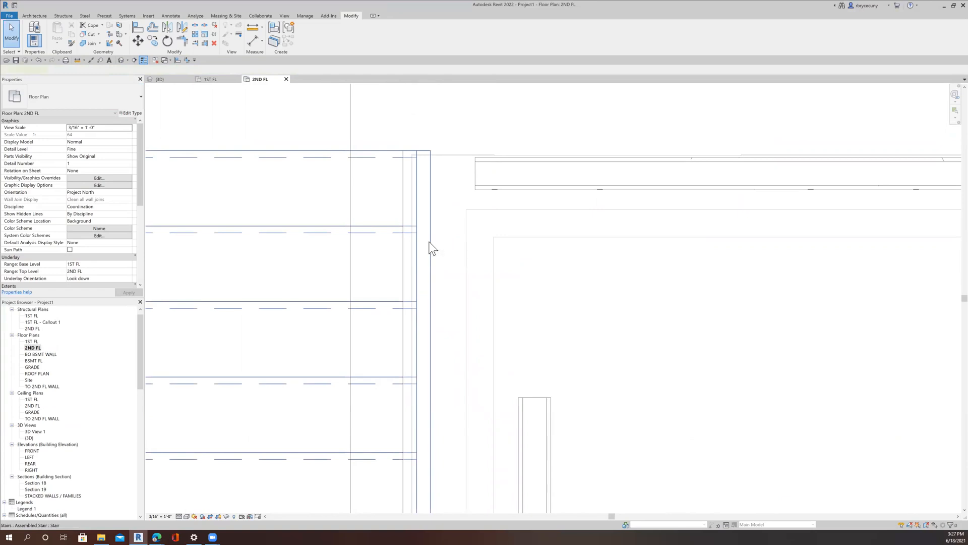
Step: Align the new vertical interior wall with the reference line along the right side of the right-hand stair
left_click(429, 242)
scroll(428, 241, "down", 2)
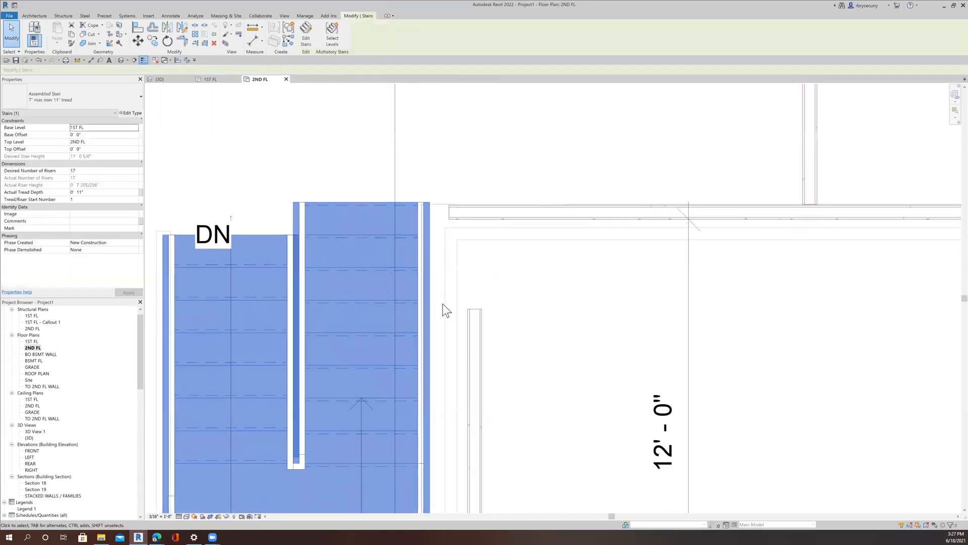
scroll(433, 298, "up", 5)
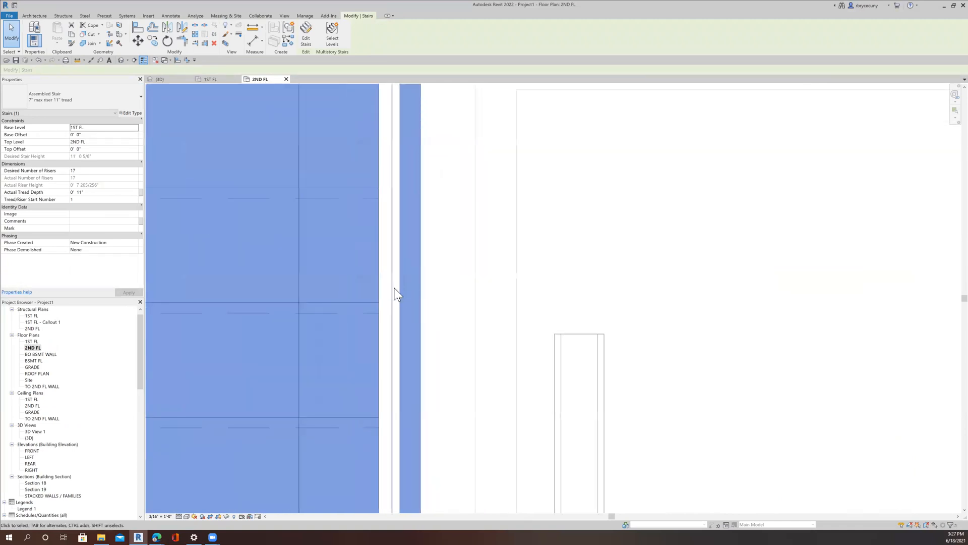
left_click(134, 28)
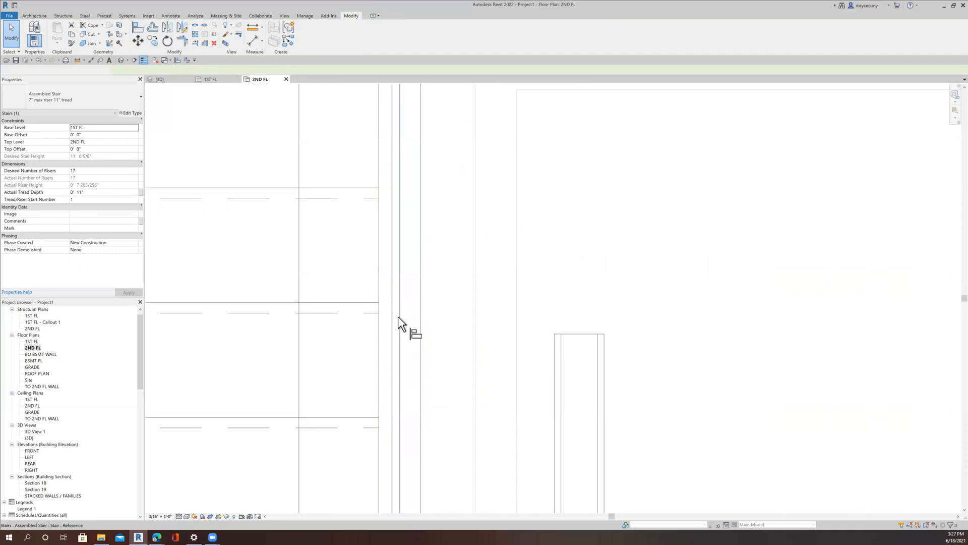
left_click(562, 369)
scroll(561, 370, "down", 2)
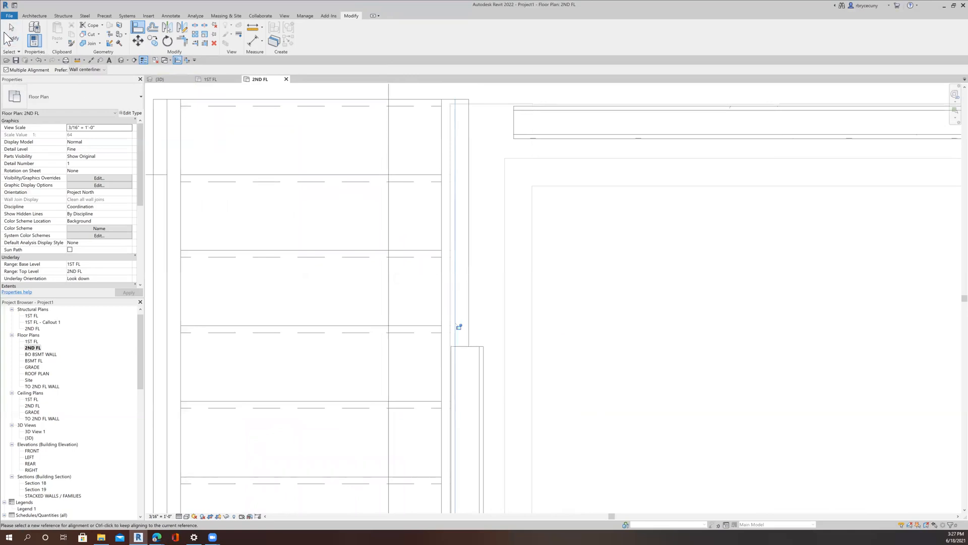
Step: Trim the vertical interior wall beside the stair to a corner with the horizontal wall above the 12'-0" room
left_click(181, 43)
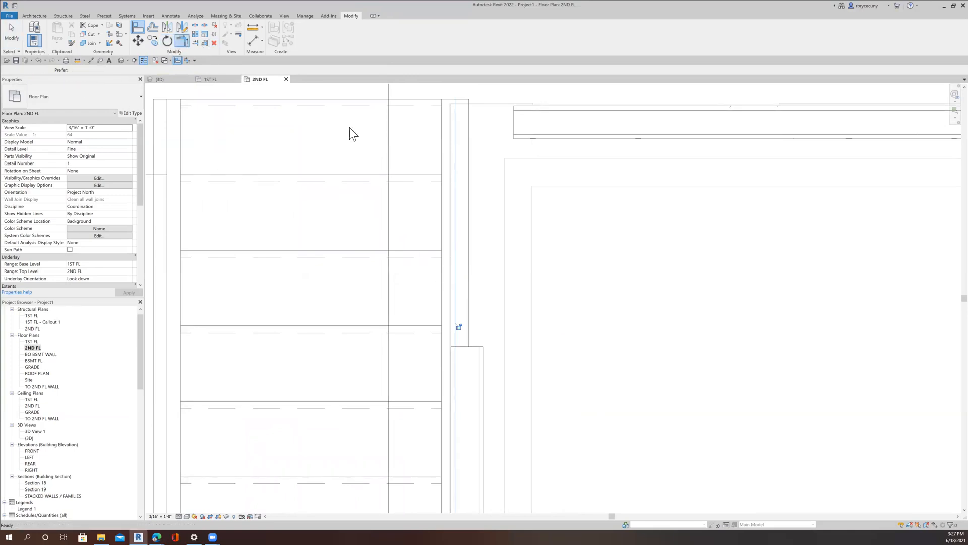
left_click(598, 113)
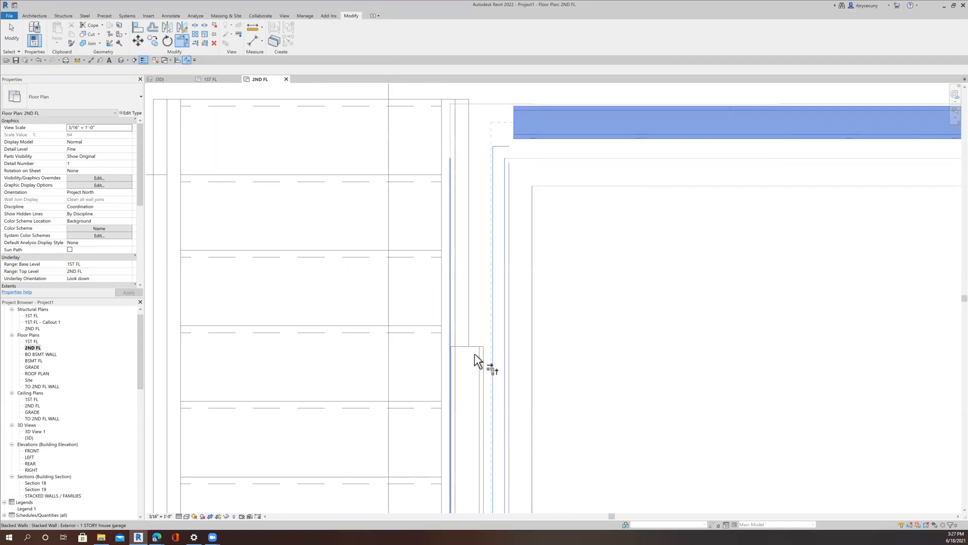
left_click(482, 361)
scroll(488, 323, "down", 2)
Step: Copy the right exterior wall of the 12'-0" room to the area below the right-hand stair, at the 480 SQ FT text
scroll(488, 298, "down", 6)
scroll(494, 347, "up", 4)
middle_click_drag(499, 383, 603, 346)
scroll(523, 379, "up", 1)
scroll(524, 379, "down", 6)
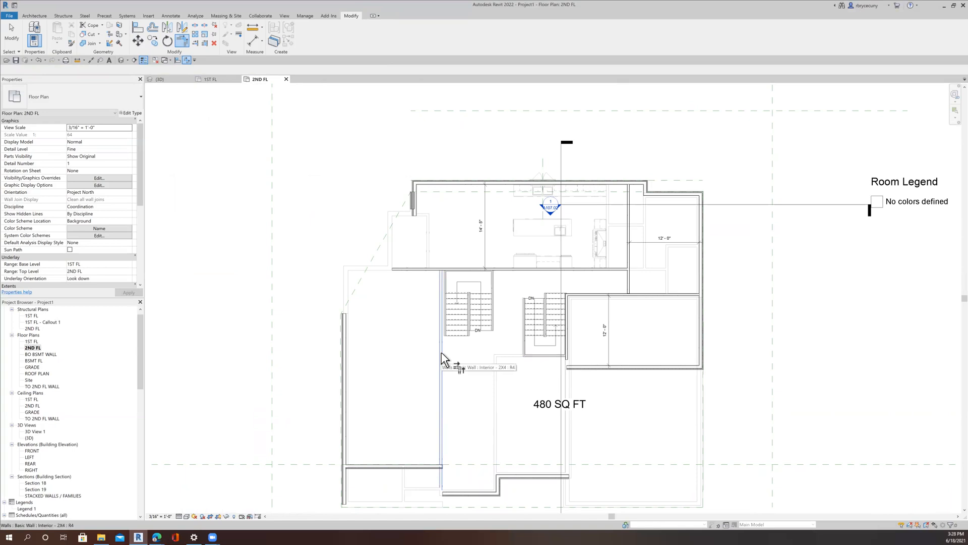
middle_click_drag(524, 385, 529, 346)
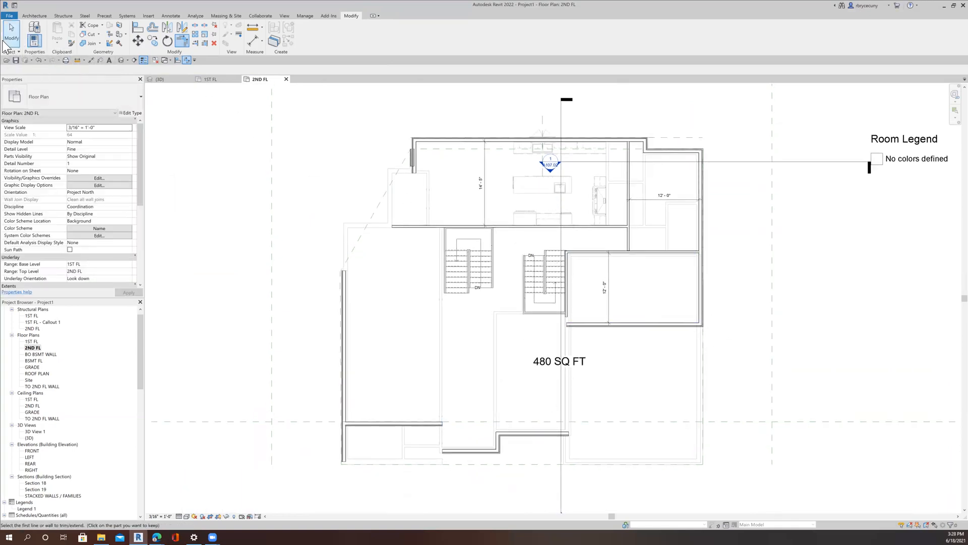
left_click(16, 39)
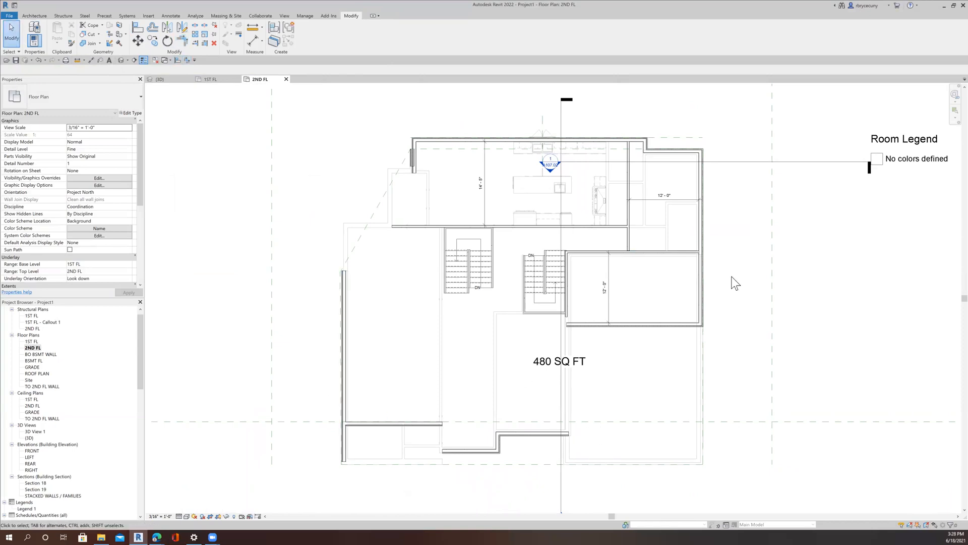
left_click(705, 288)
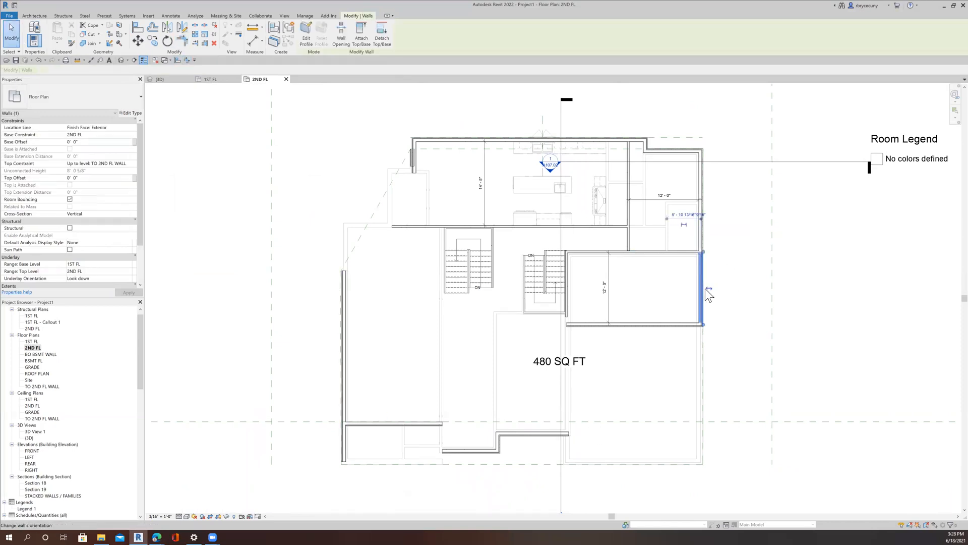
left_click(153, 41)
left_click(704, 324)
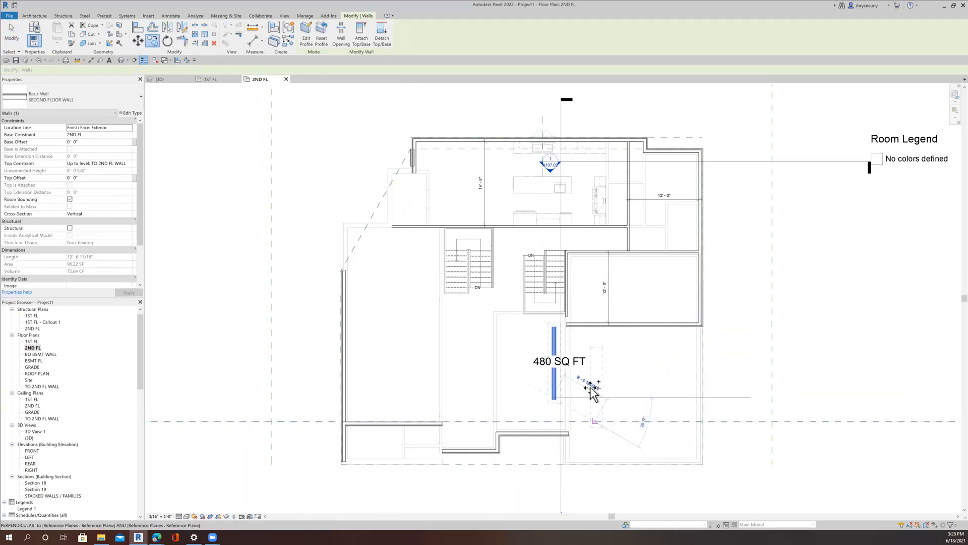
scroll(593, 409, "up", 5)
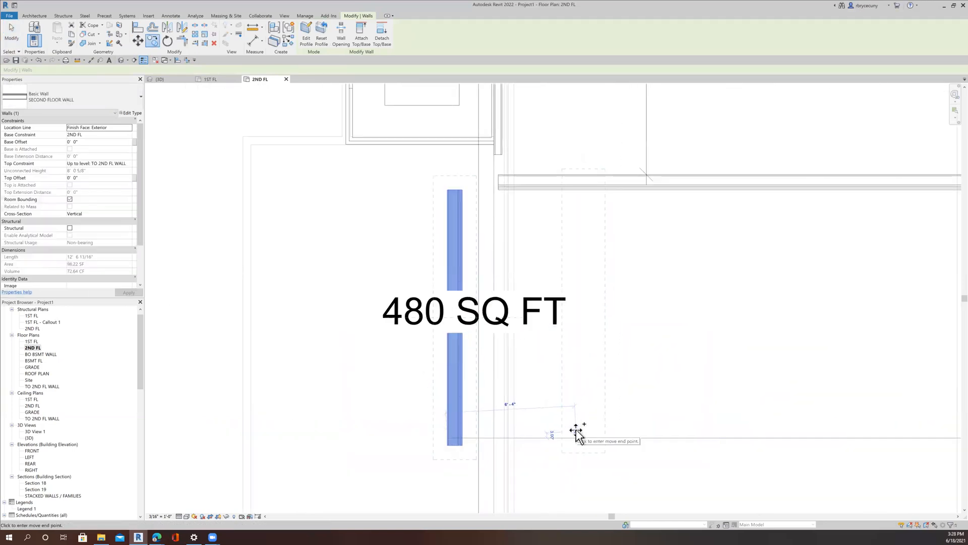
scroll(563, 428, "down", 3)
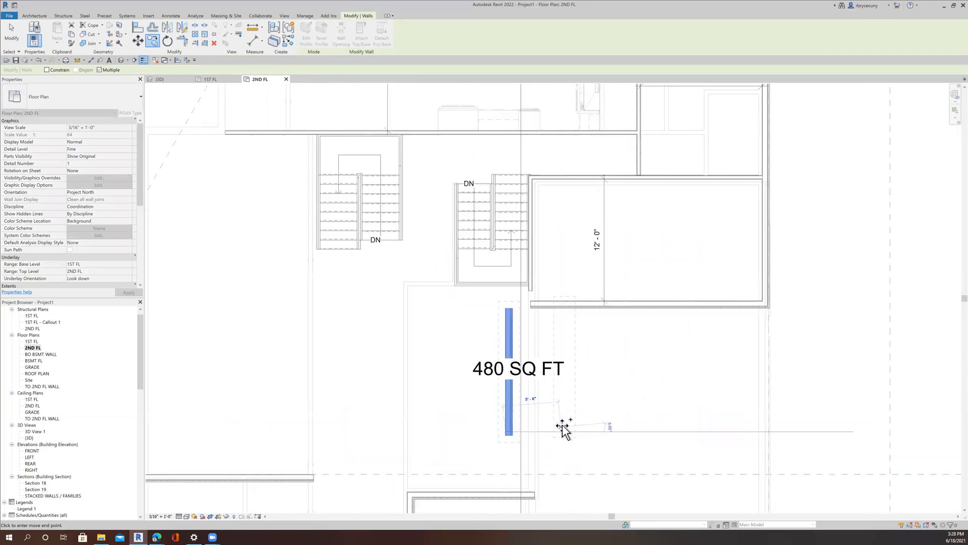
scroll(559, 425, "up", 3)
Step: Align the copied wall's exterior face with the vertical first-floor underlay wall line below the right-hand stair
left_click(138, 26)
left_click(507, 473)
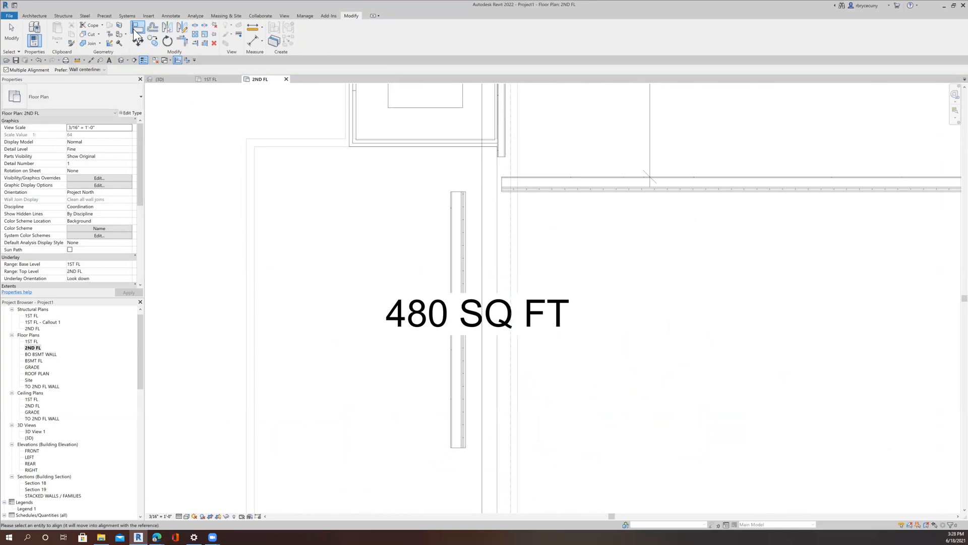
left_click(510, 438)
left_click(467, 421)
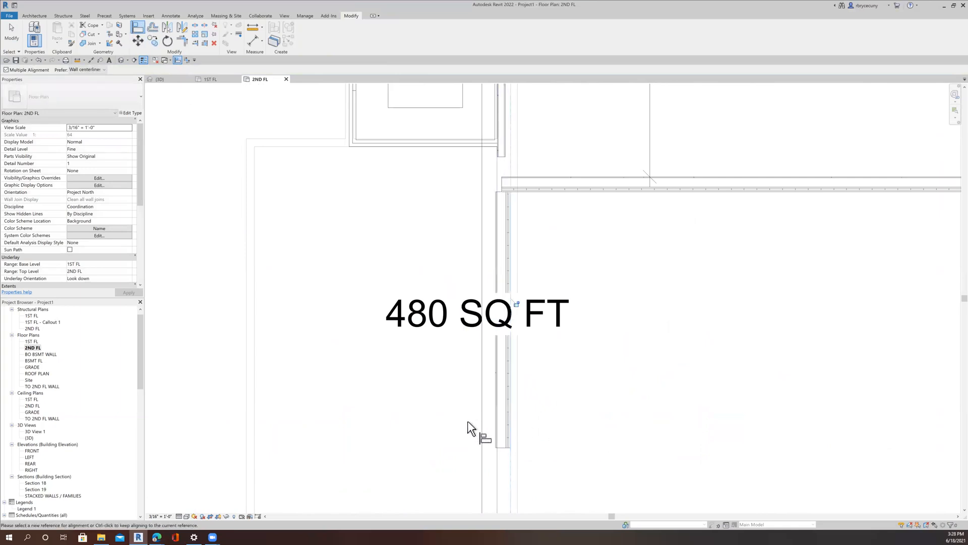
scroll(539, 468, "down", 4)
middle_click_drag(558, 422, 538, 372)
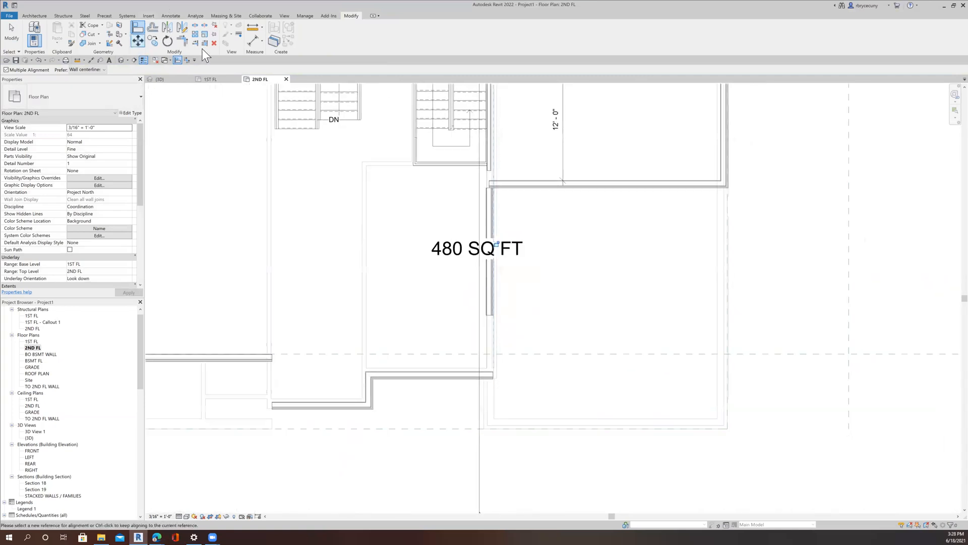
left_click(181, 45)
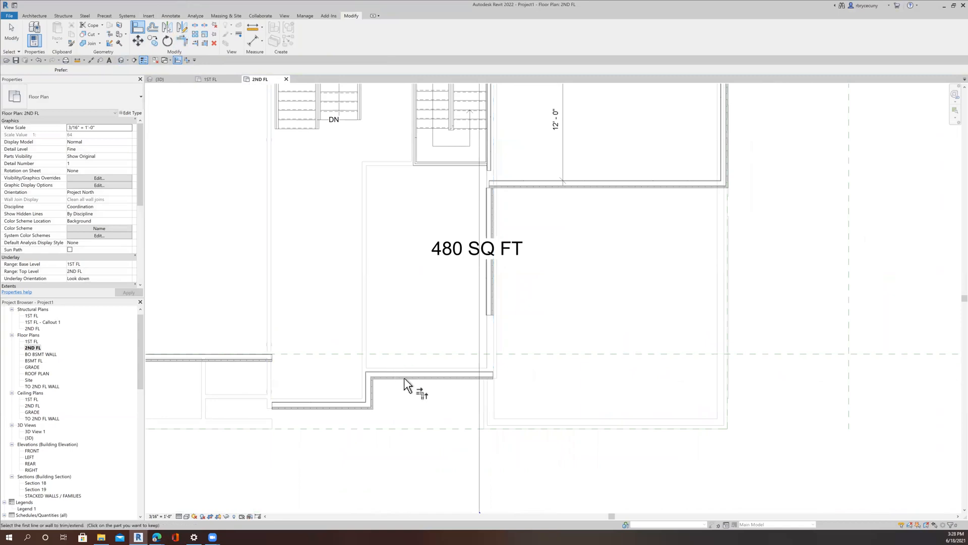
left_click(492, 306)
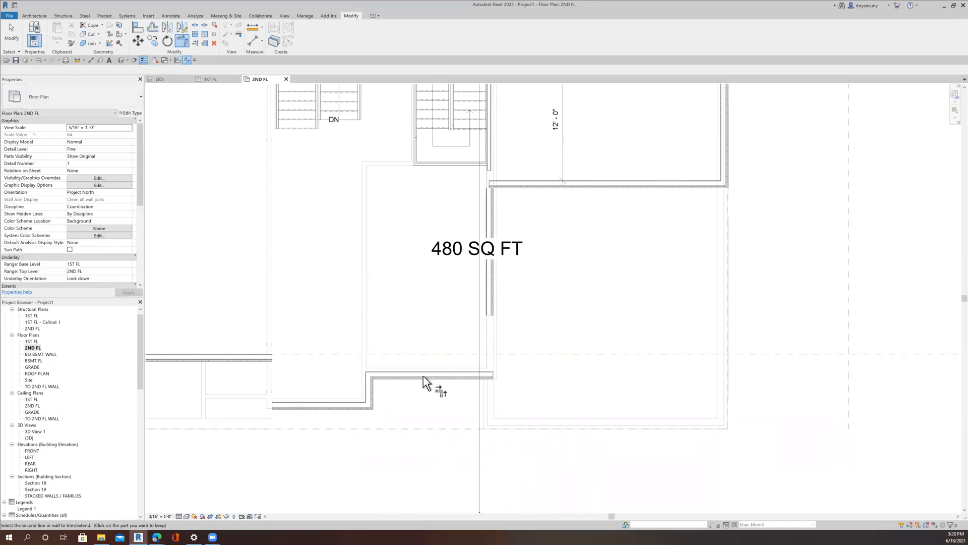
scroll(440, 373, "up", 2)
key("Escape")
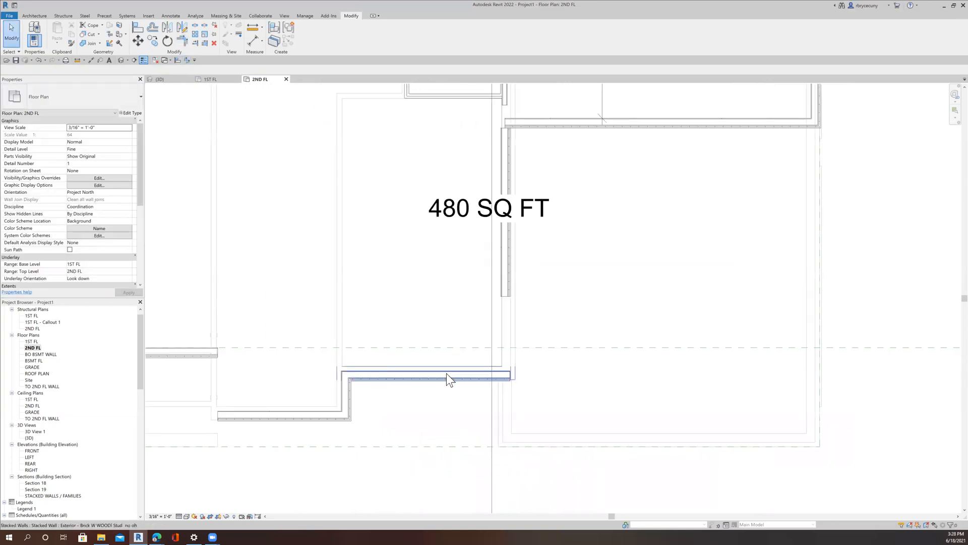
Step: Extend the lower end of the copied exterior wall at the 480 SQ FT text down to the stepped front wall
left_click(506, 296)
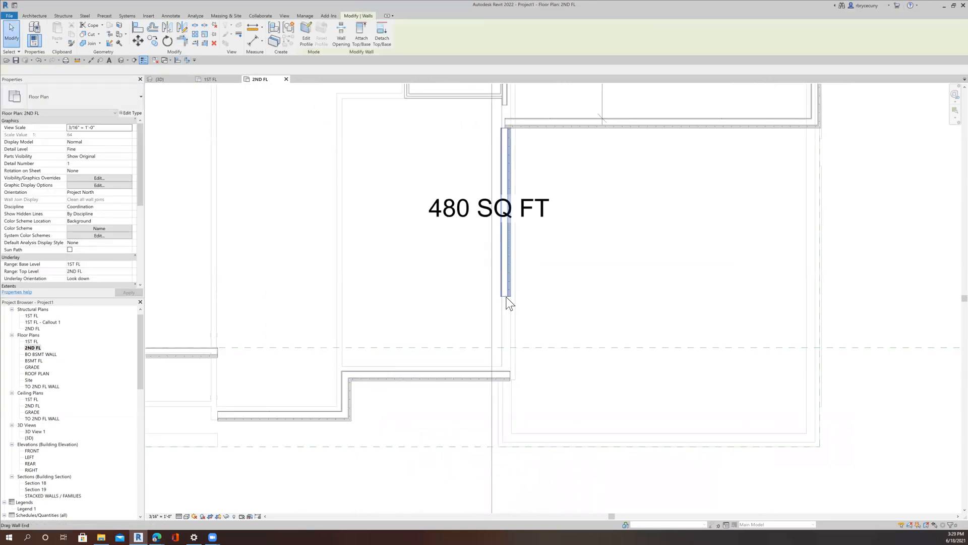
scroll(509, 301, "up", 2)
left_click_drag(513, 298, 513, 401)
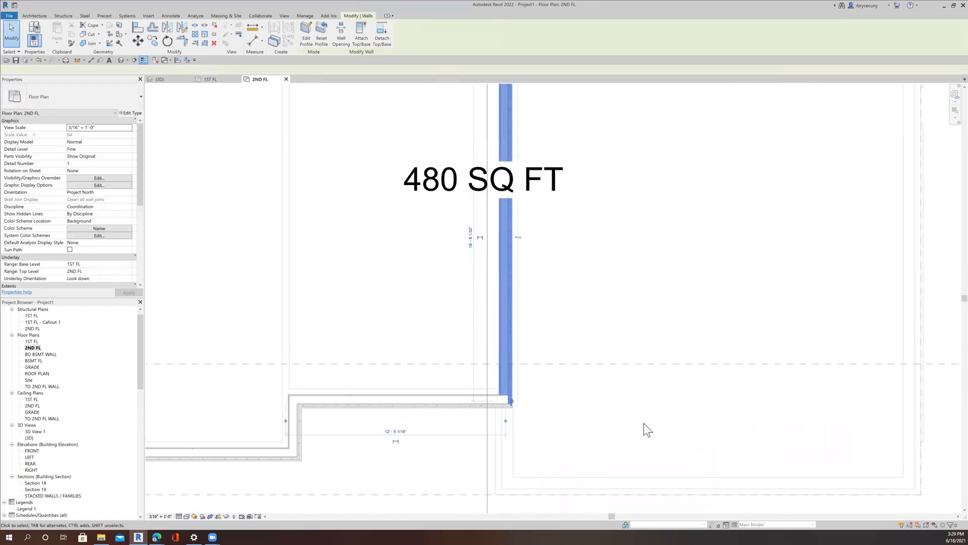
scroll(642, 421, "down", 3)
key("Escape")
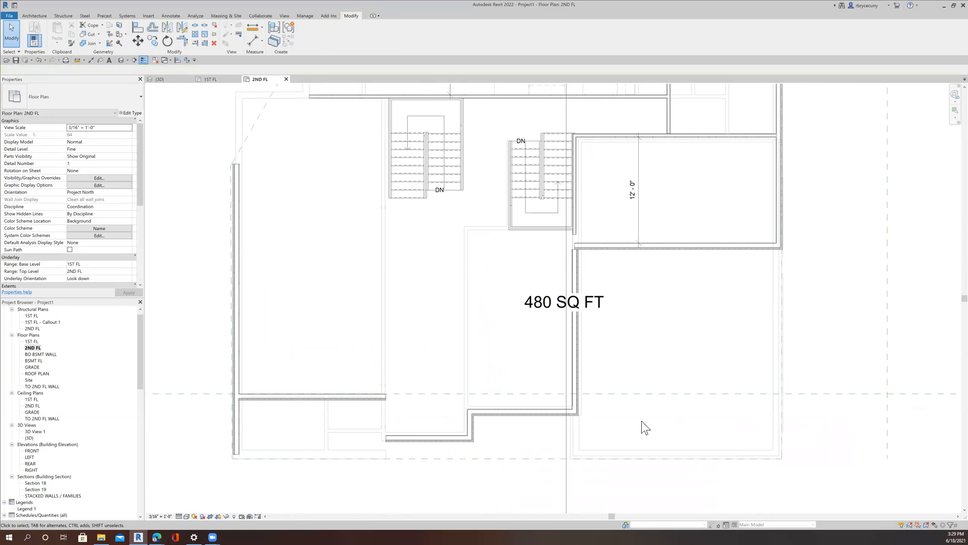
scroll(642, 422, "down", 3)
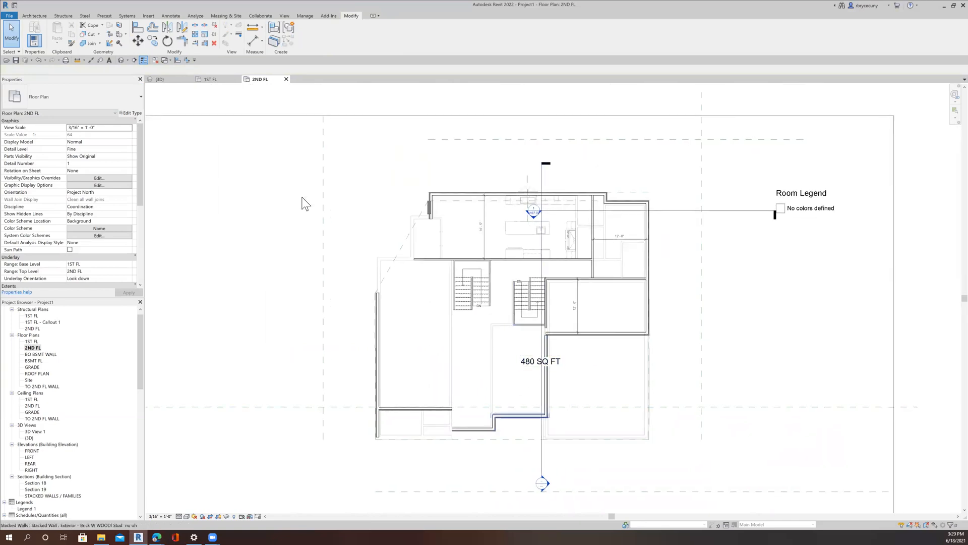
Step: Draw a horizontal Interior - 2X4 wall below the right-hand stair, from the first-floor underlay corner to the vertical wall beside the stair
left_click(34, 16)
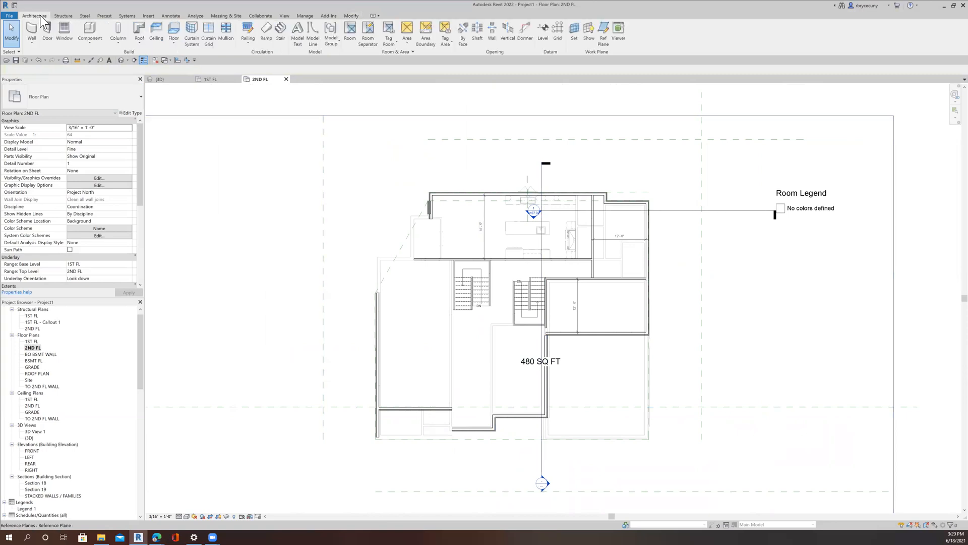
left_click(32, 30)
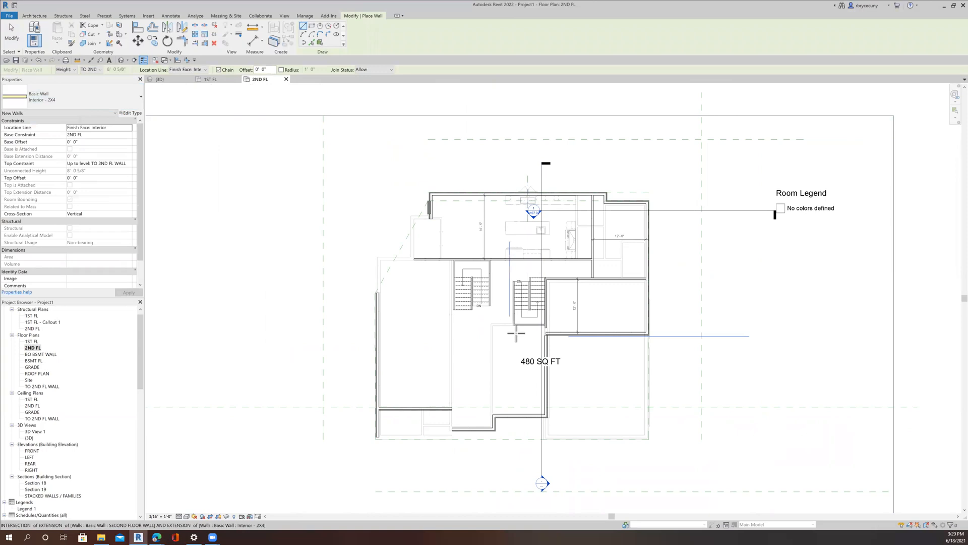
scroll(512, 333, "up", 5)
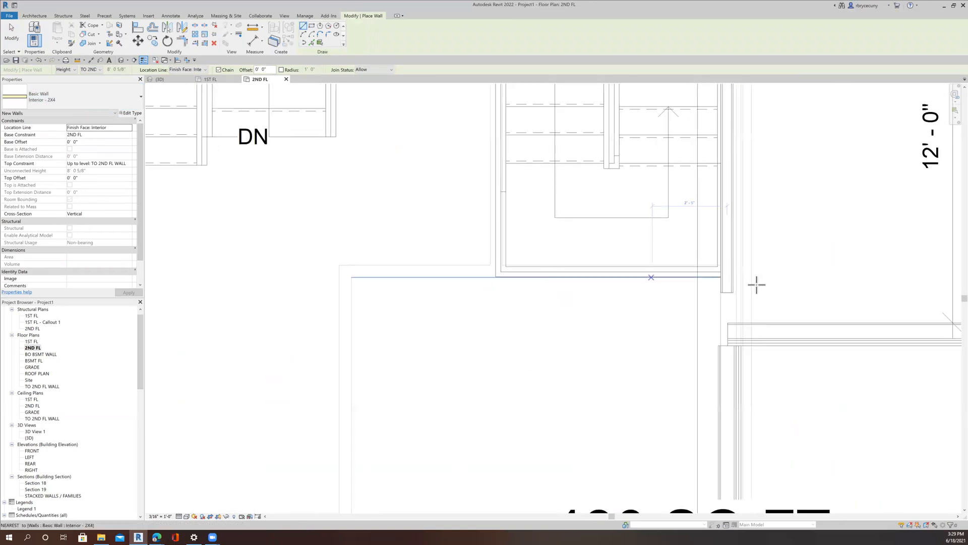
left_click(339, 264)
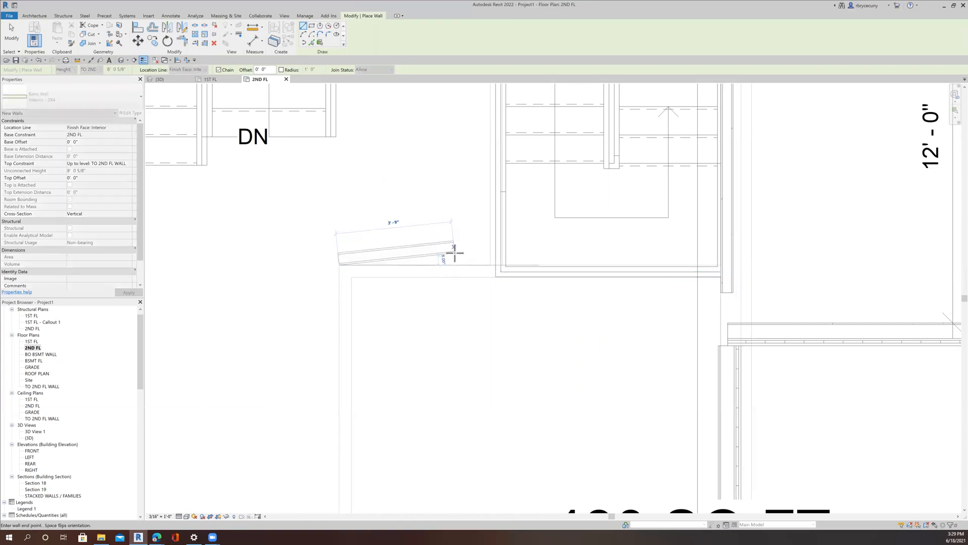
left_click(473, 271)
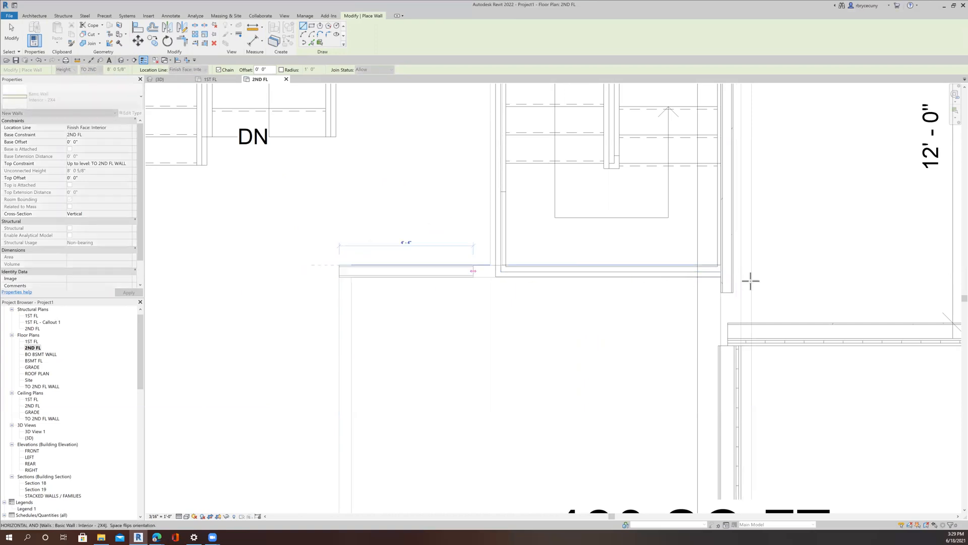
left_click(728, 261)
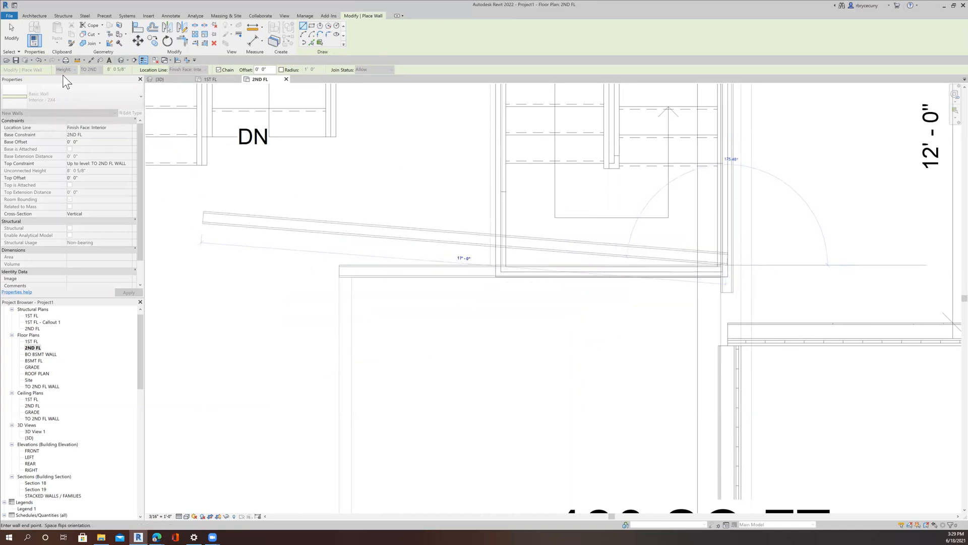
left_click(41, 13)
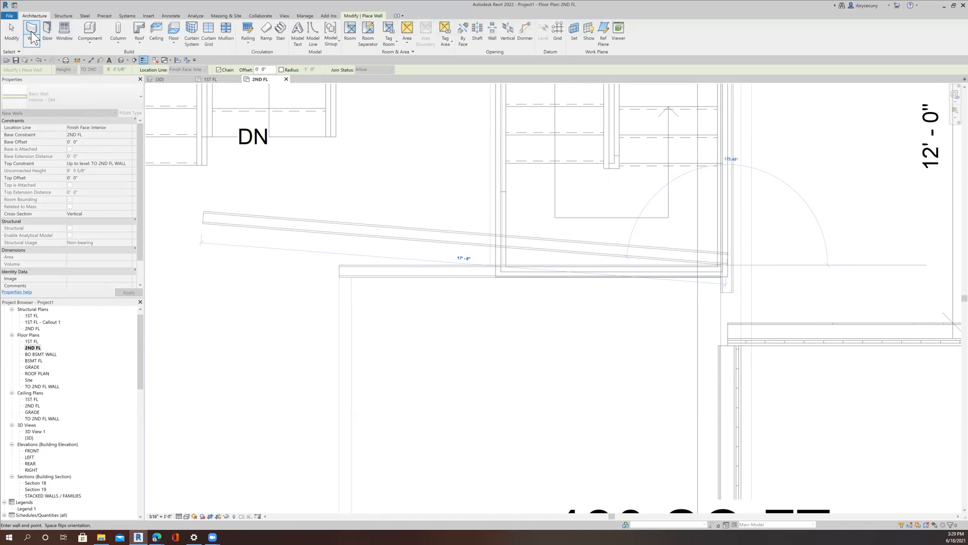
left_click(31, 32)
left_click(341, 263)
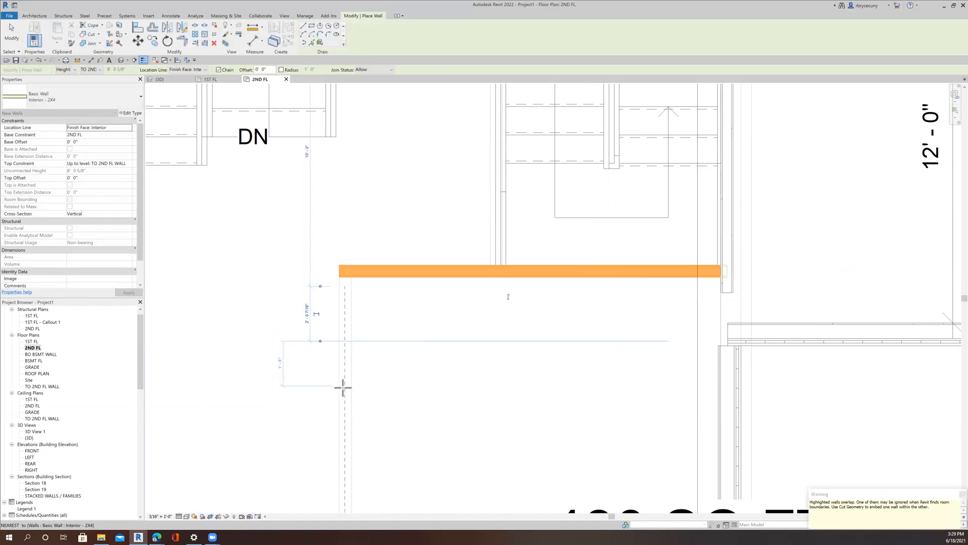
Step: Draw a vertical Interior - 2X4 wall segment on the first-floor underlay wall line left of the 480 SQ FT text
scroll(341, 386, "down", 4)
middle_click_drag(335, 318, 339, 316)
scroll(340, 316, "down", 2)
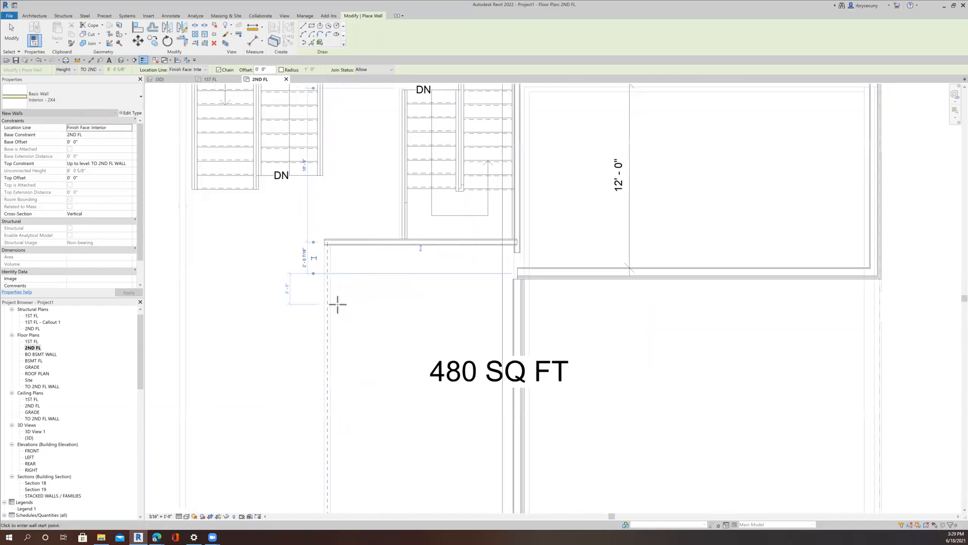
left_click(36, 14)
key("Escape")
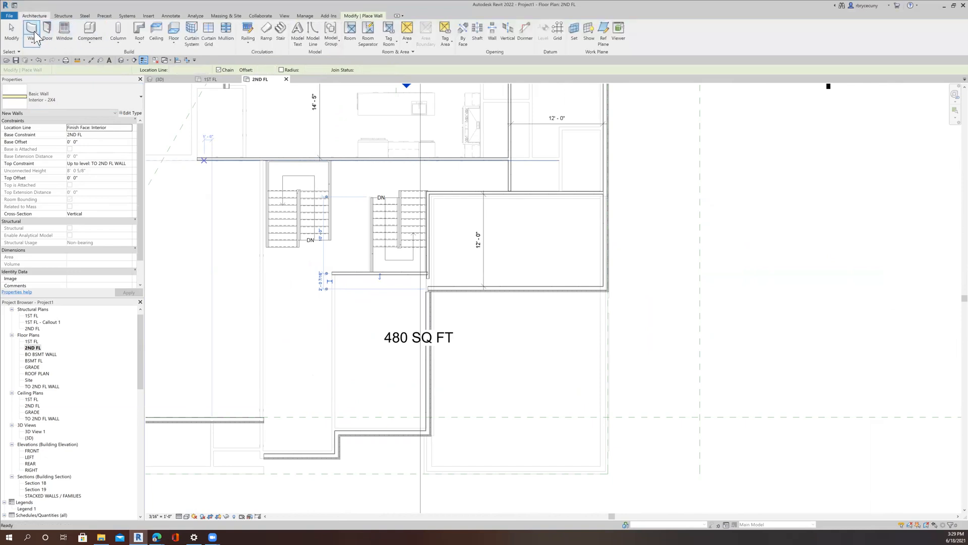
left_click(35, 97)
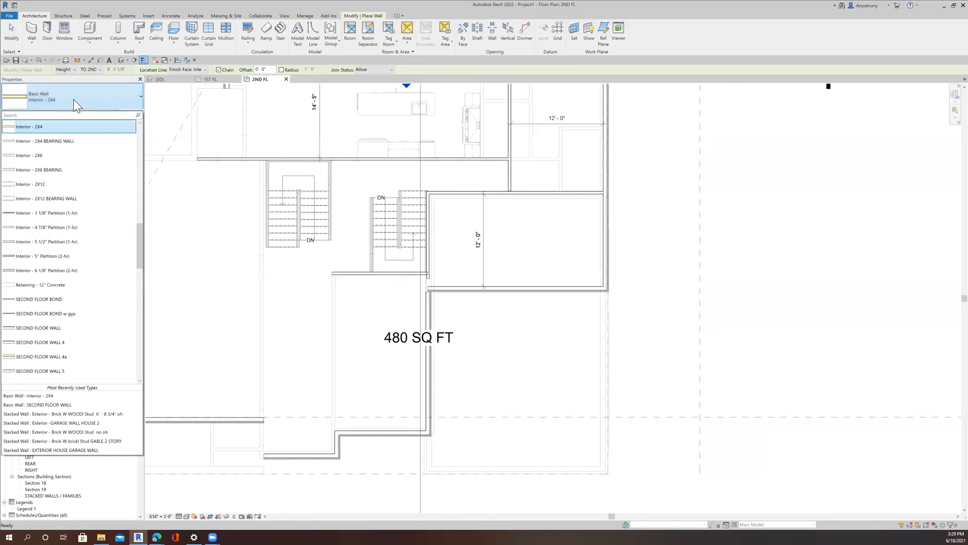
left_click(72, 99)
left_click(338, 309)
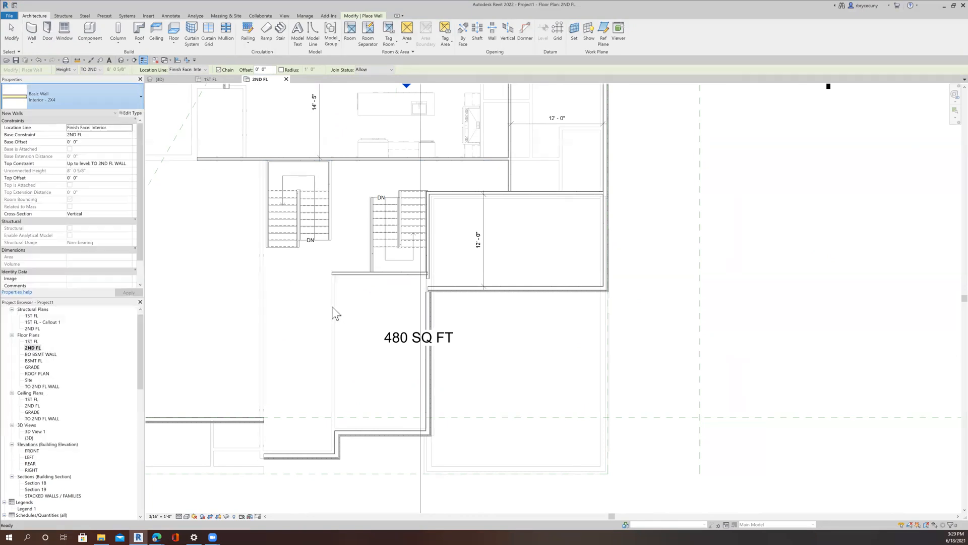
left_click(335, 308)
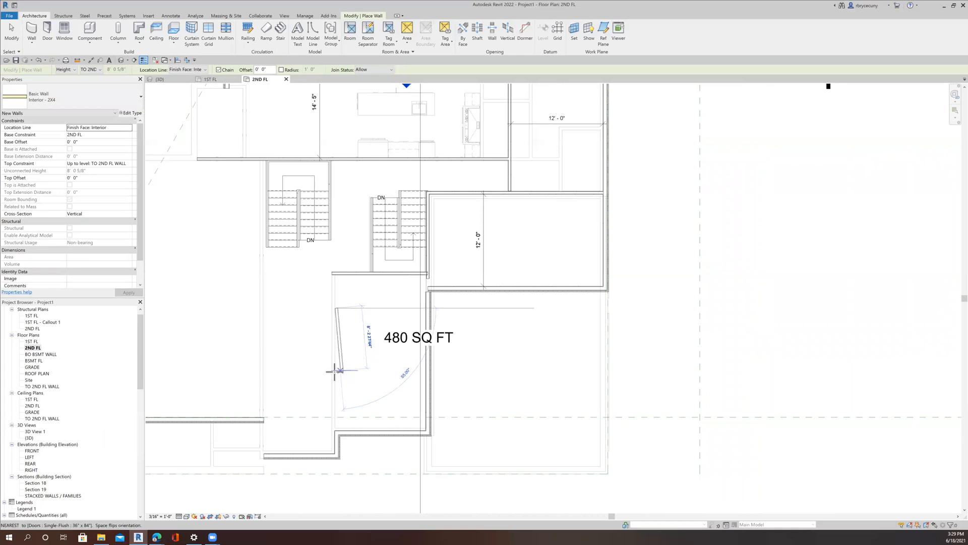
left_click(333, 372)
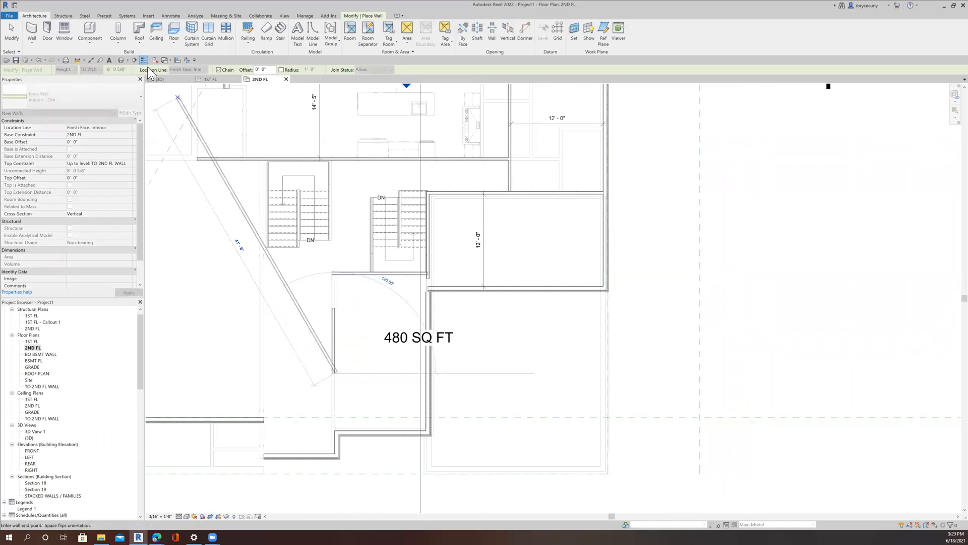
key("Escape")
key("Escape")
Step: Trim the new vertical interior wall to a corner with the horizontal interior wall below the right-hand stair
left_click(333, 335)
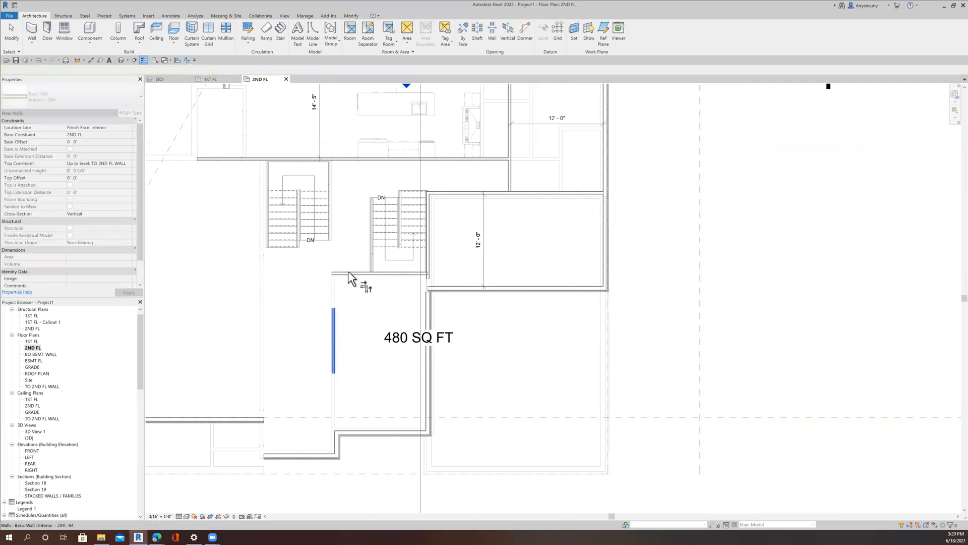
left_click(355, 271)
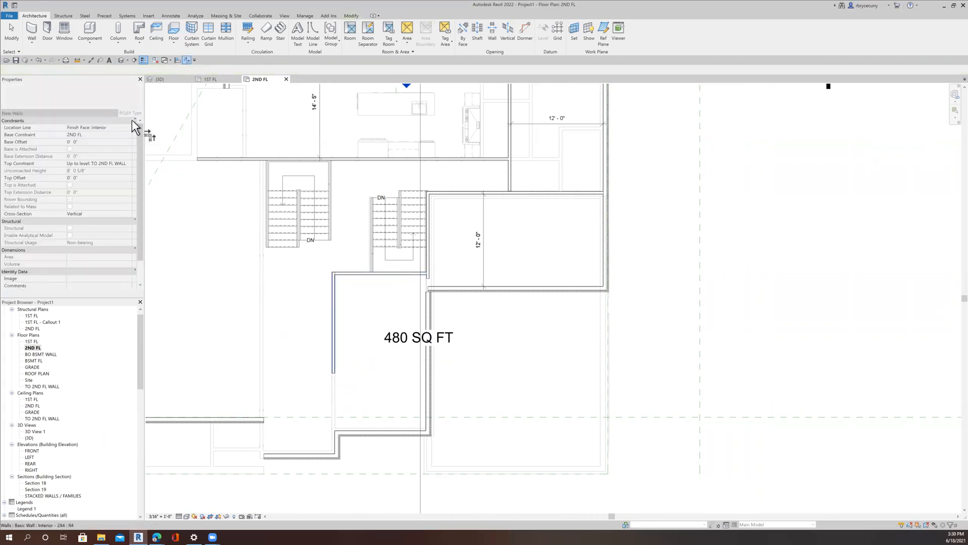
left_click(20, 47)
Step: Extend the lower end of the vertical interior wall left of the 480 SQ FT text down to the stepped front wall
scroll(329, 346, "up", 3)
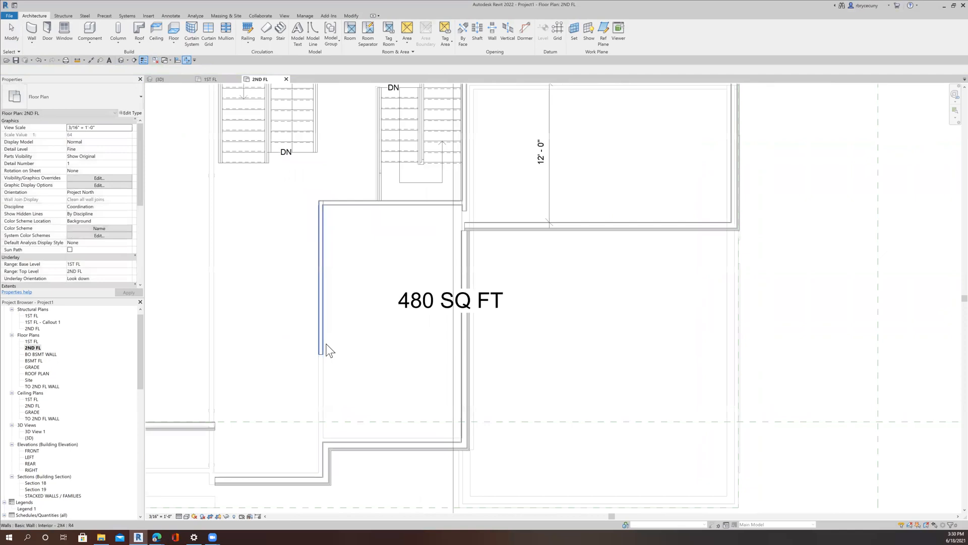
left_click(321, 350)
left_click_drag(322, 354, 324, 441)
scroll(323, 440, "down", 3)
left_click(770, 368)
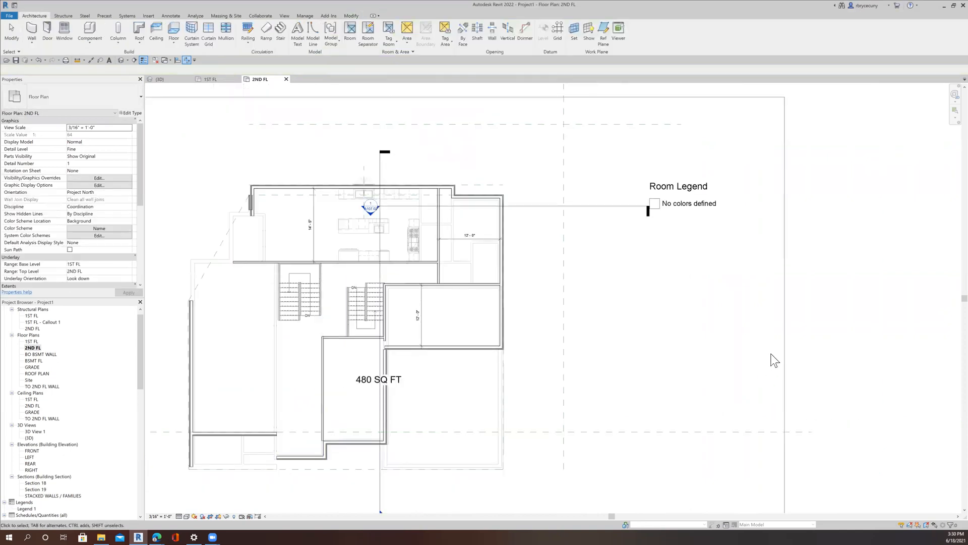
Step: Reveal the hidden elements of the second-floor plan for inspection, and turn the reveal mode off again
middle_click_drag(624, 362, 642, 392)
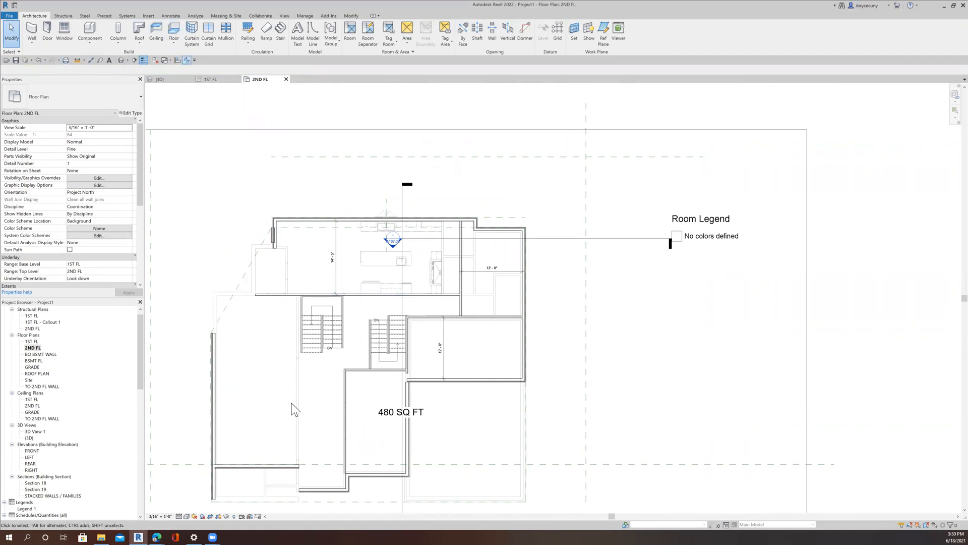
left_click(233, 516)
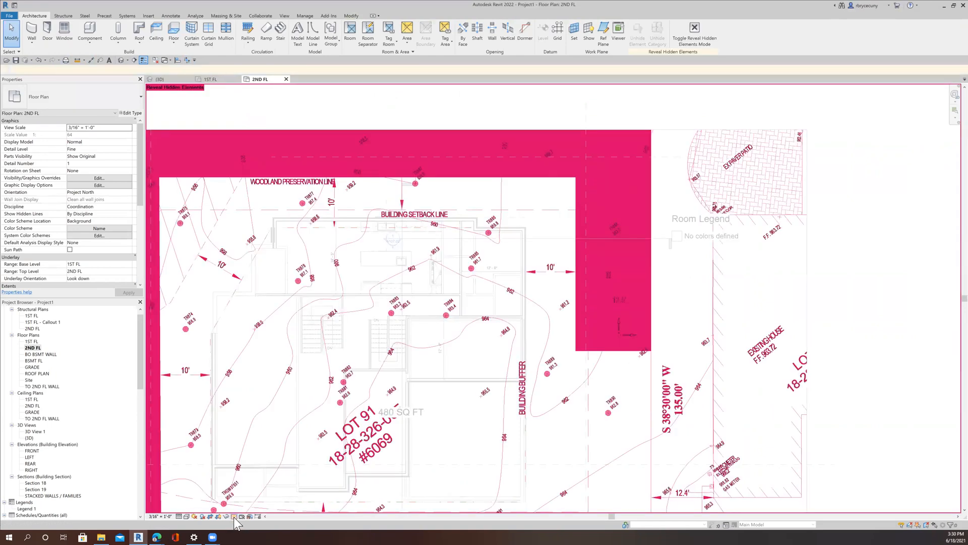
left_click(234, 516)
left_click(225, 514)
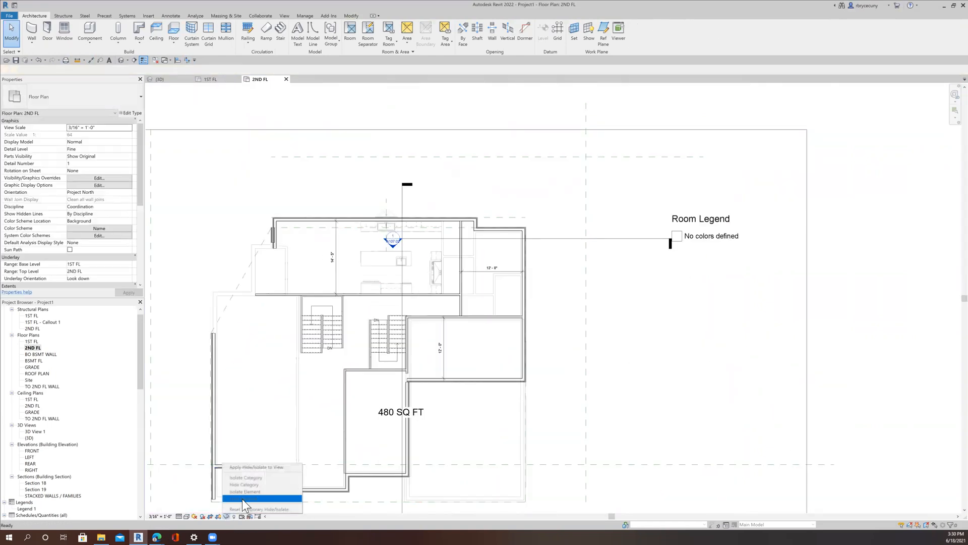
left_click(775, 350)
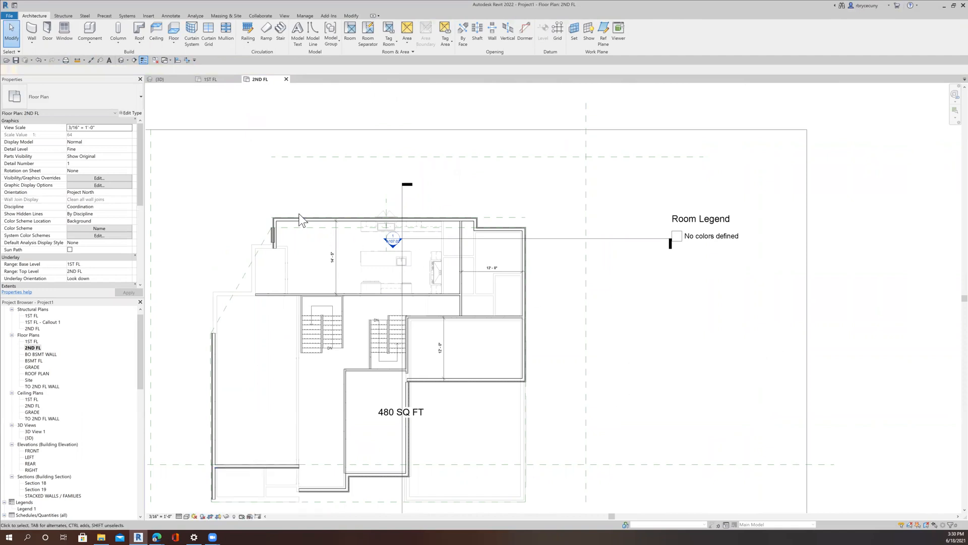
Step: Start a filled region and draw its boundary along the upper-left projection's top edge and up to the adjacent exterior wall corner
scroll(301, 218, "up", 1)
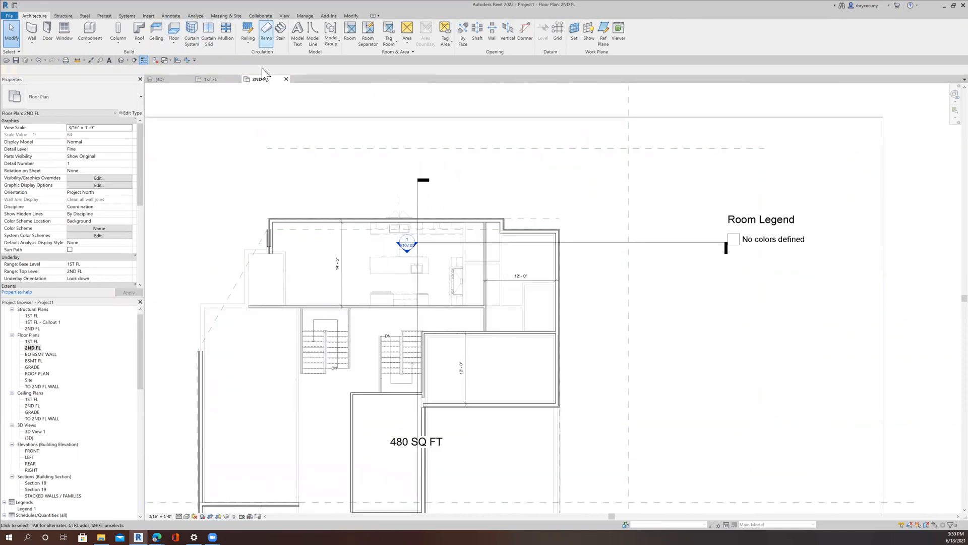
left_click(169, 13)
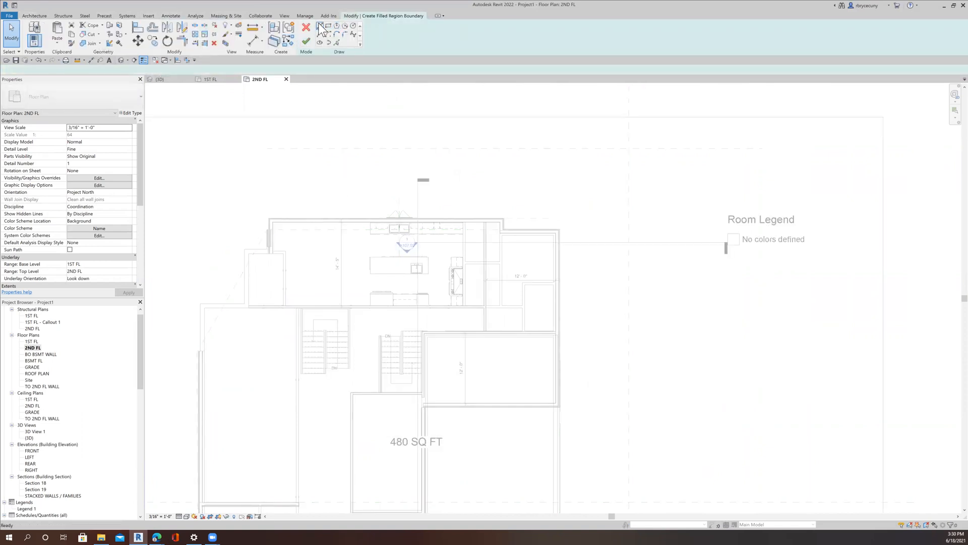
left_click(320, 25)
scroll(271, 238, "up", 3)
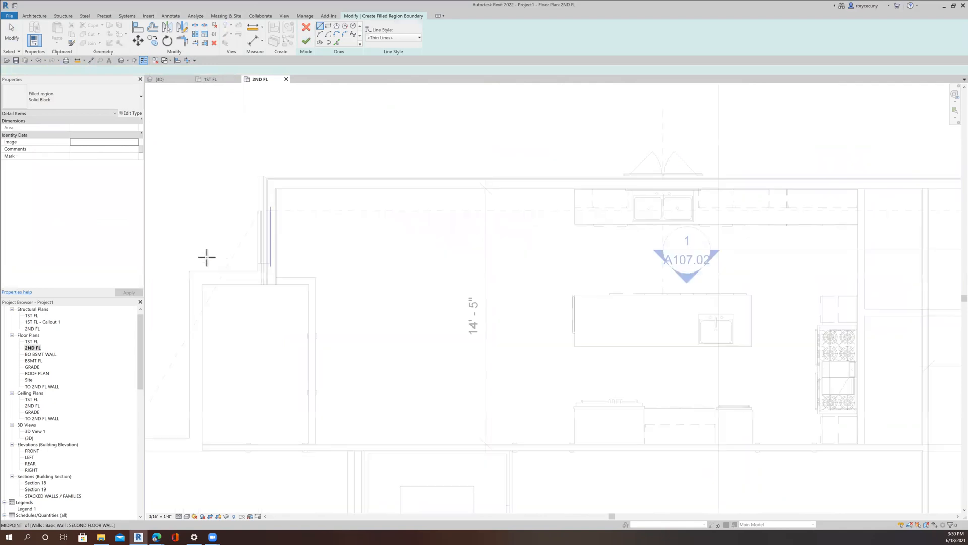
left_click(172, 276)
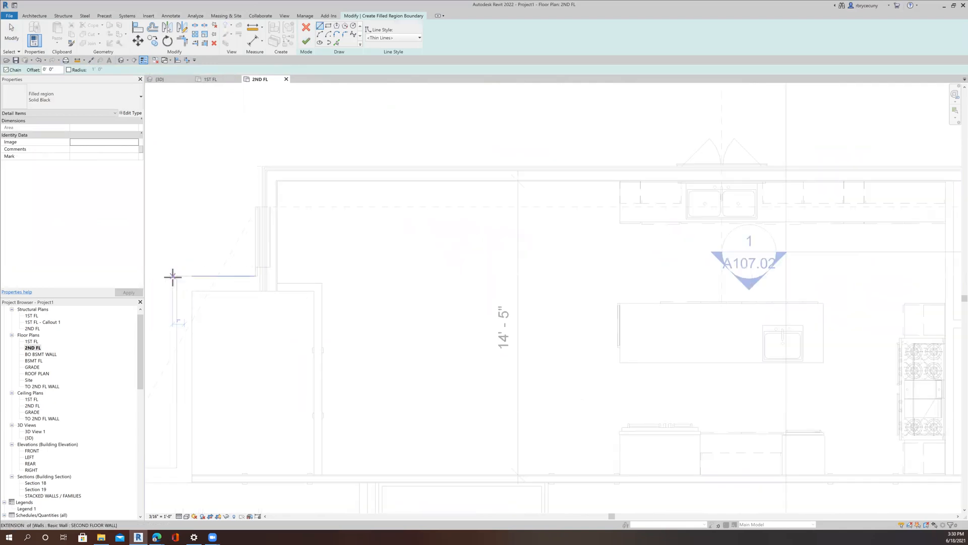
left_click(258, 276)
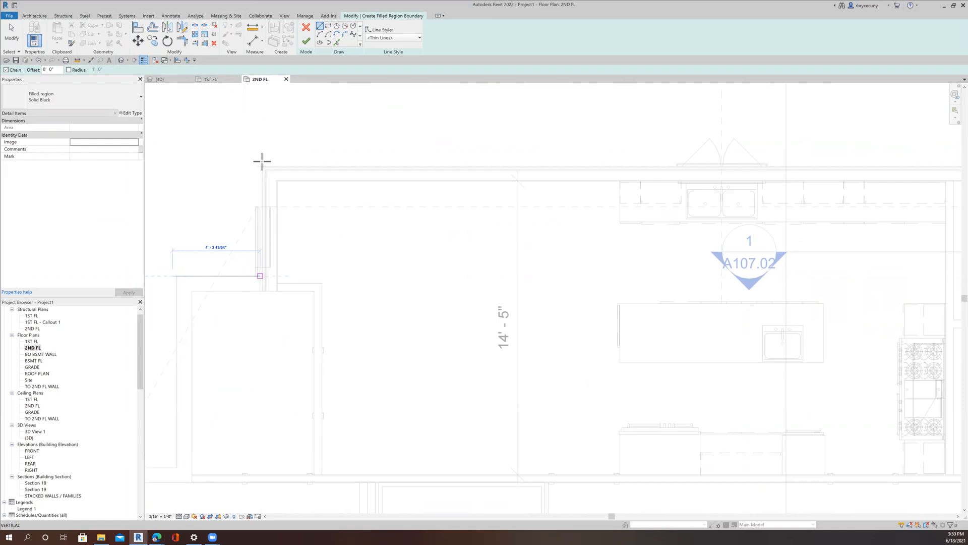
left_click(262, 165)
scroll(313, 210, "down", 6)
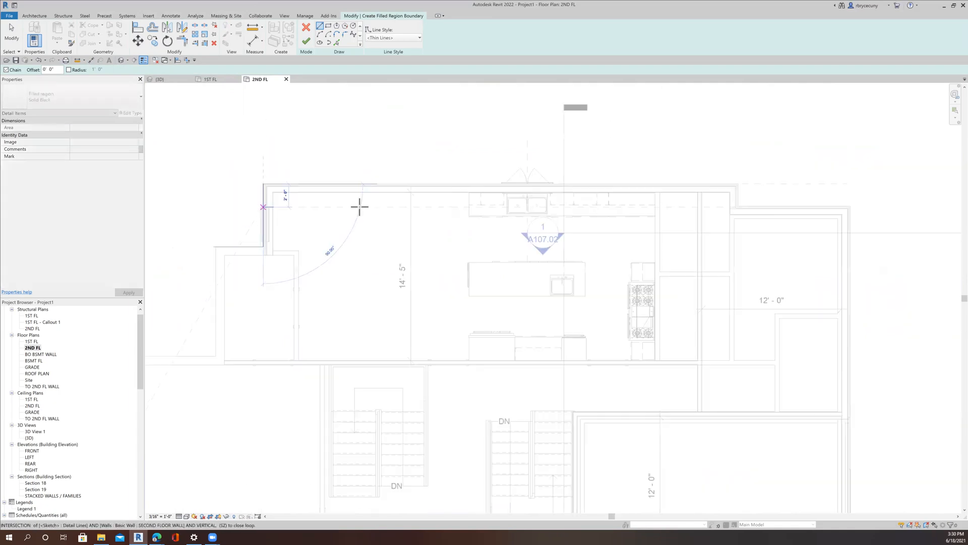
Step: Continue the filled region boundary along the rear exterior wall and its step to the upper-right exterior corner
scroll(681, 188, "up", 5)
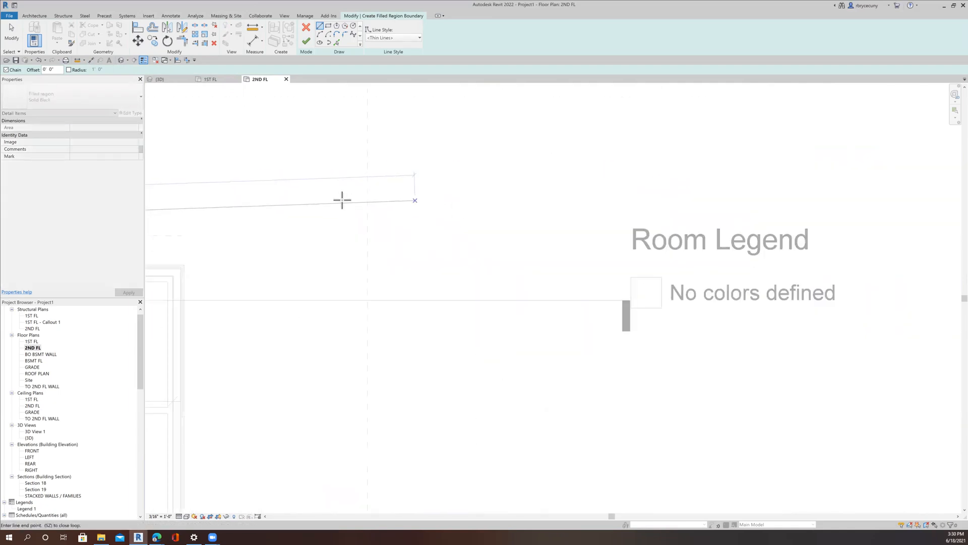
middle_click_drag(331, 219, 634, 214)
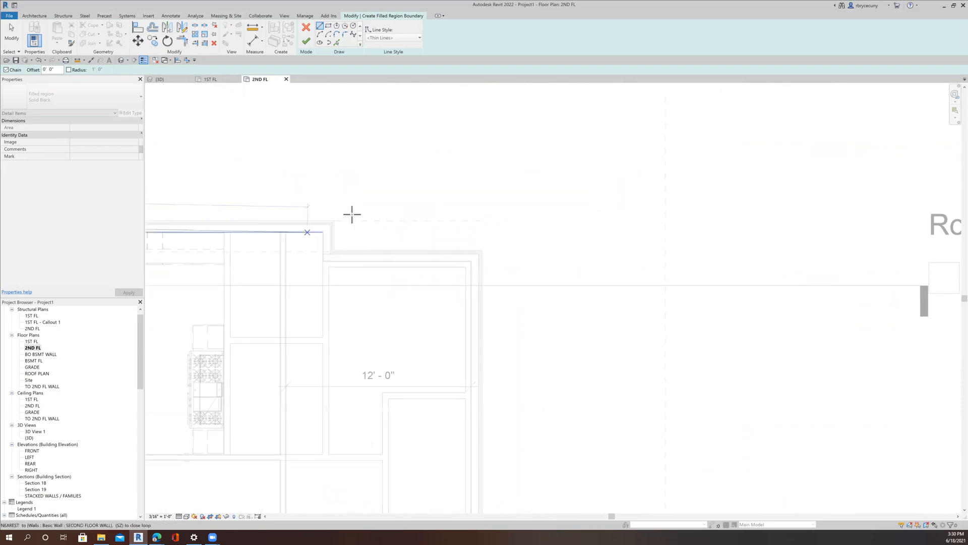
left_click(333, 221)
left_click(333, 249)
left_click(480, 248)
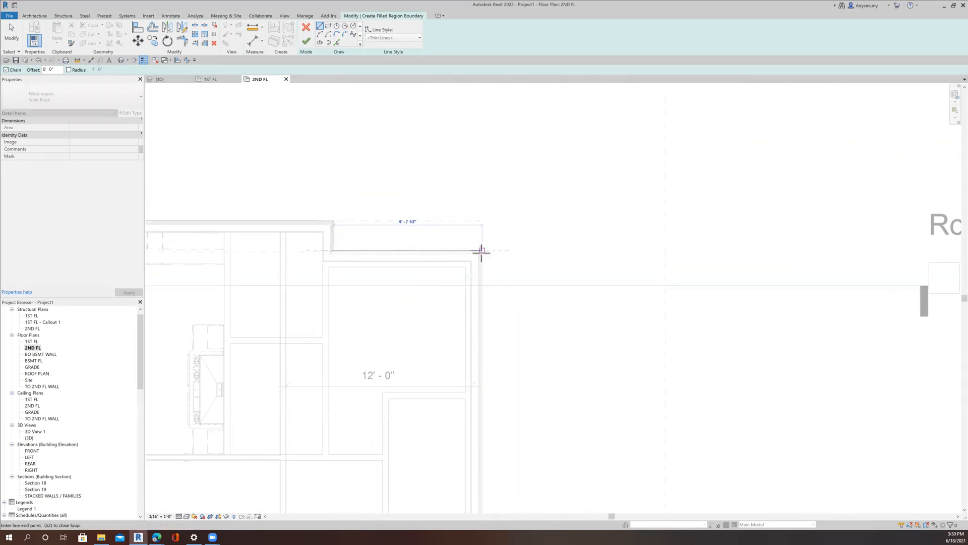
Step: Continue the boundary down the right exterior wall and along the lower edge of the 12'-0" room to the wall beside the 480 SQ FT text
scroll(479, 249, "down", 2)
scroll(482, 389, "down", 2)
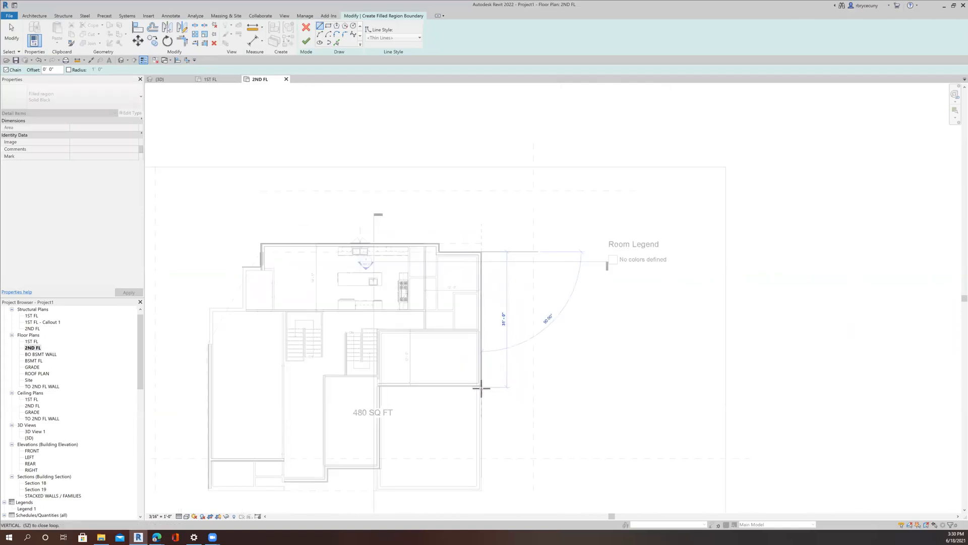
scroll(479, 385, "up", 3)
left_click(477, 384)
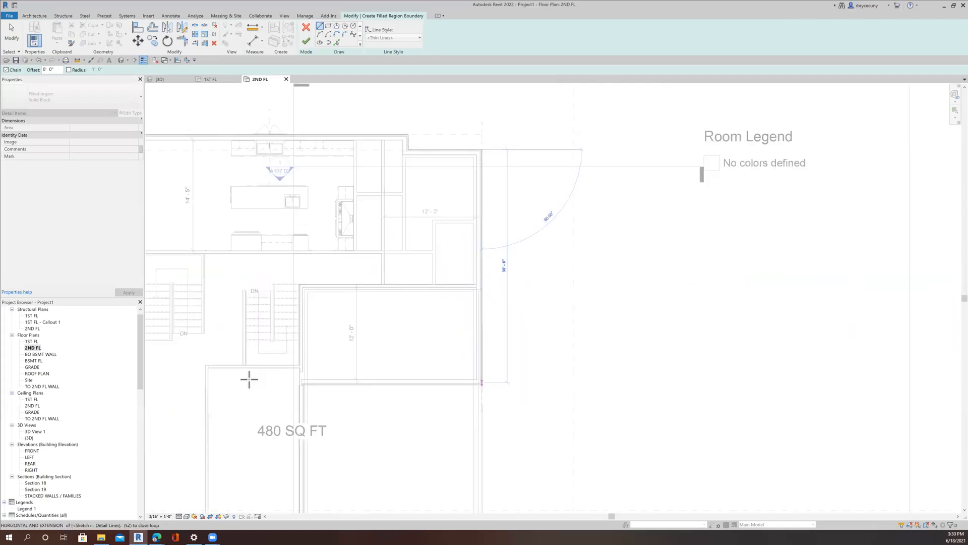
left_click(303, 385)
scroll(301, 413, "down", 1)
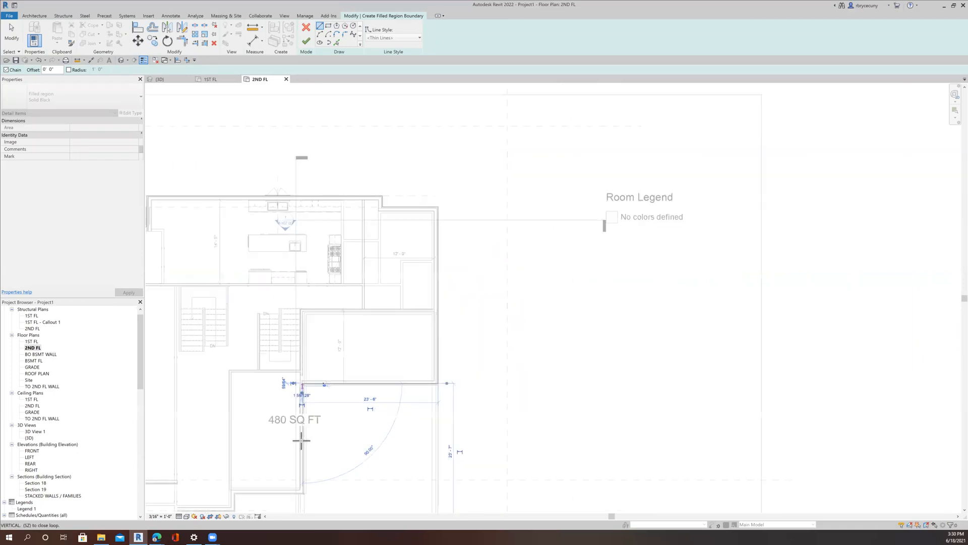
Step: Continue the boundary around the front room holding the 480 SQ FT text and across the hallway below the left-hand stair
scroll(304, 488, "down", 2)
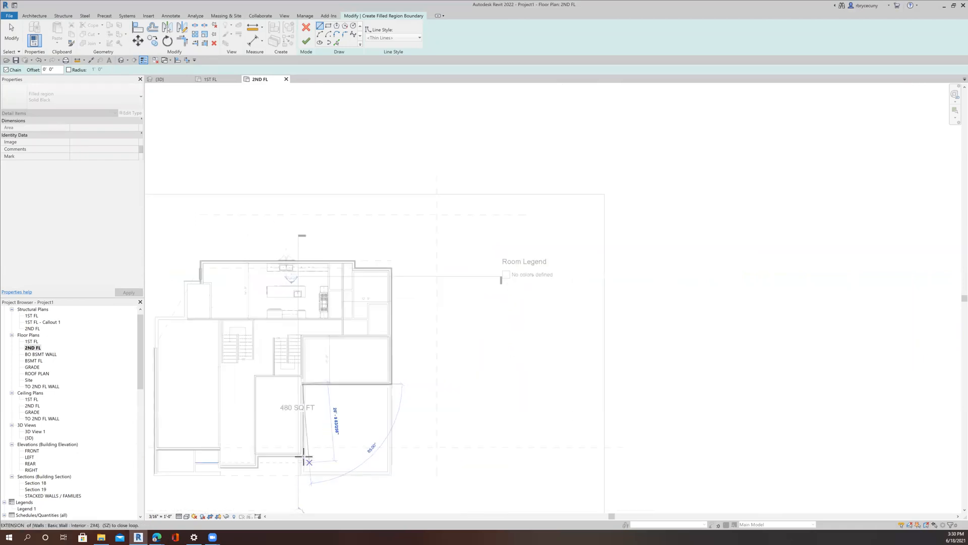
left_click(266, 455)
left_click(252, 455)
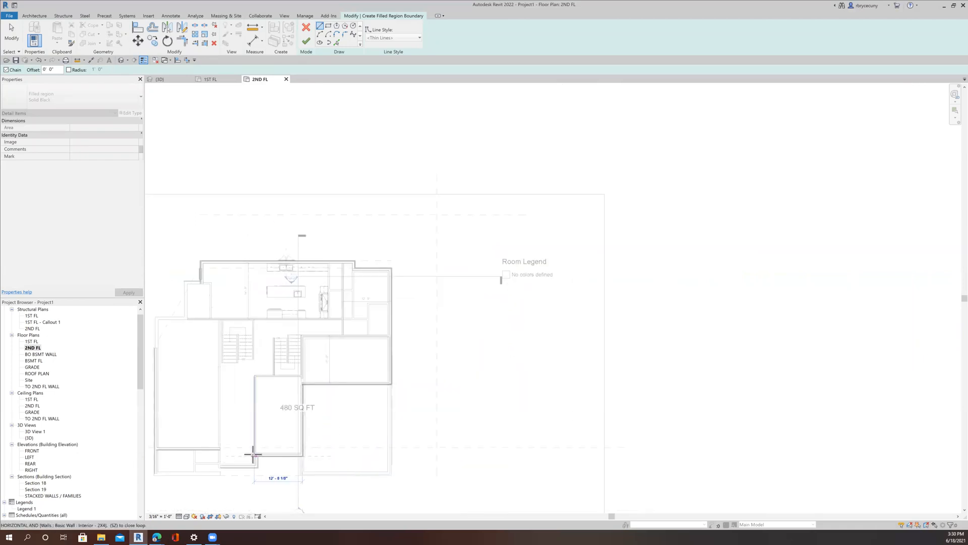
left_click(218, 376)
left_click(218, 362)
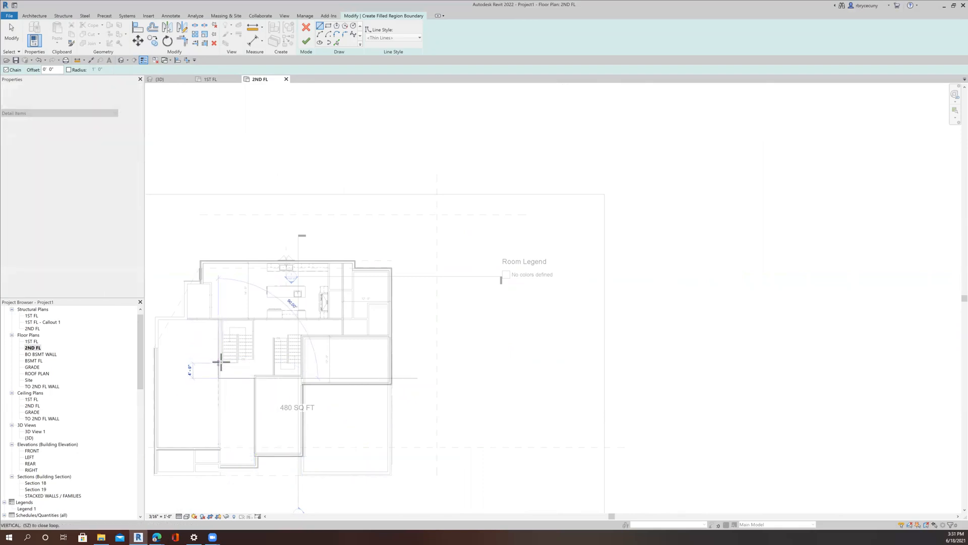
Step: Route the boundary around the left-hand stair, along the horizontal interior wall, and up the projection's outer edge to close the loop
left_click(253, 362)
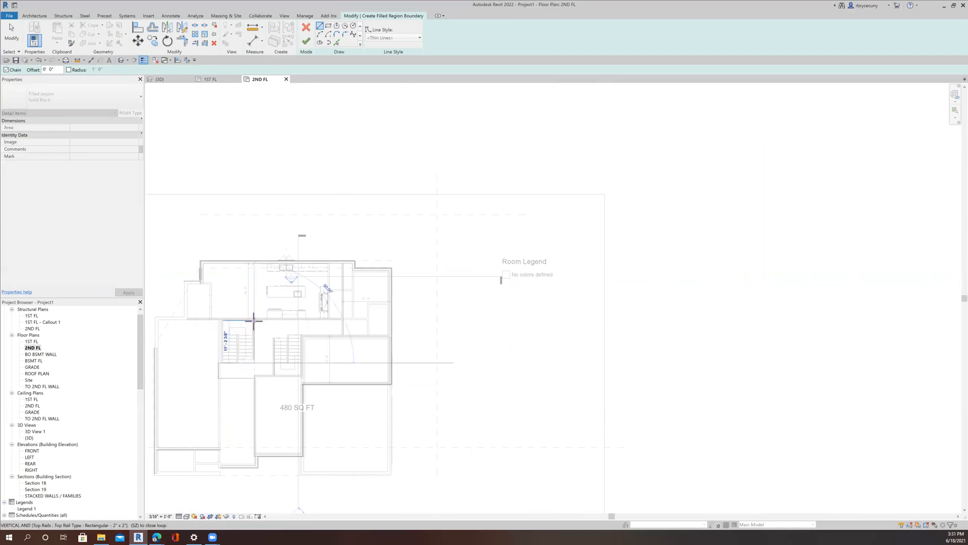
left_click(253, 319)
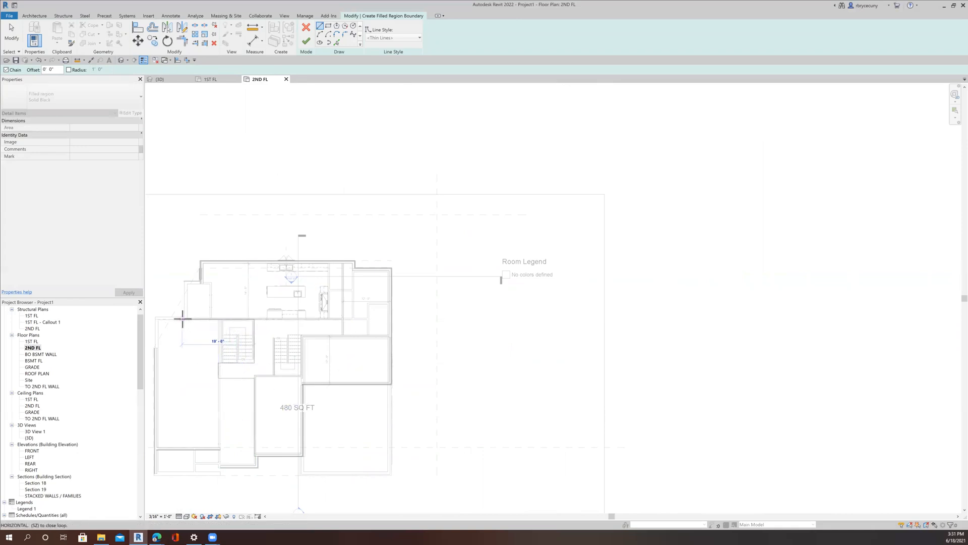
left_click(184, 319)
left_click(183, 281)
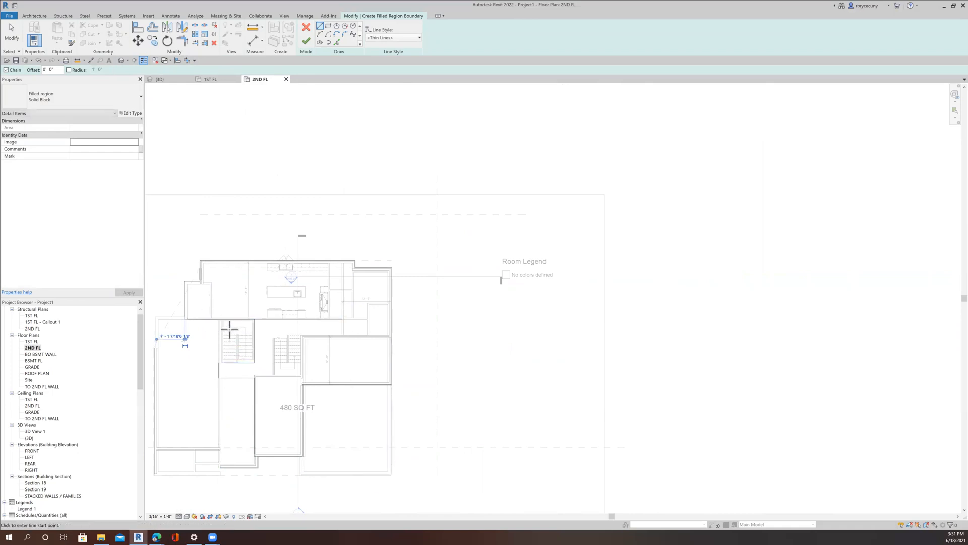
Step: Add a rectangular opening around the right-hand stair to the sketch and finish the Solid Black filled region
left_click(329, 25)
left_click(304, 376)
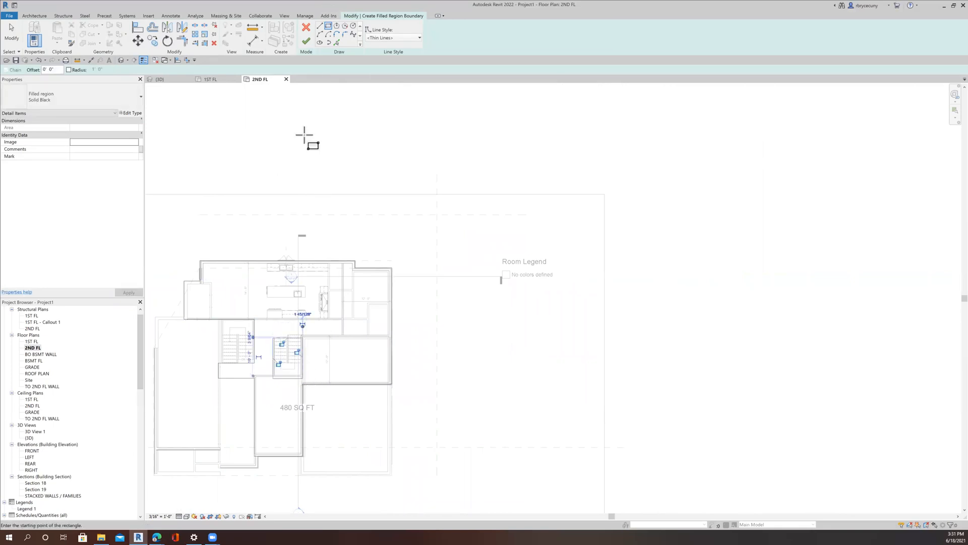
left_click(307, 40)
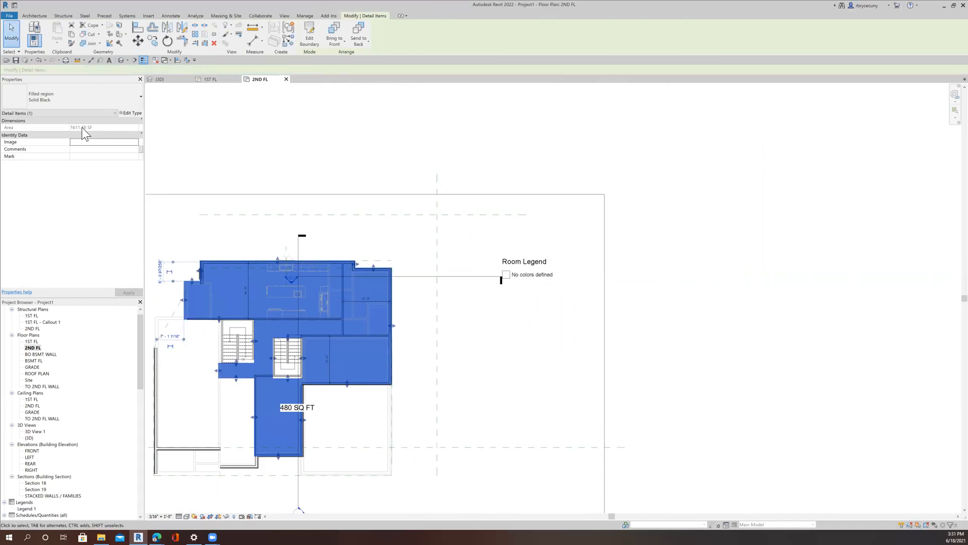
scroll(406, 428, "down", 2)
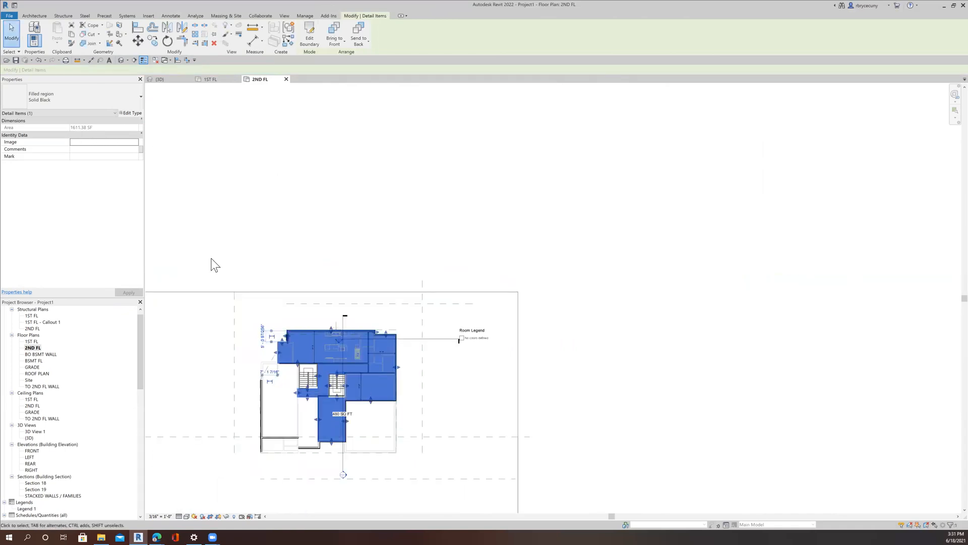
left_click(8, 43)
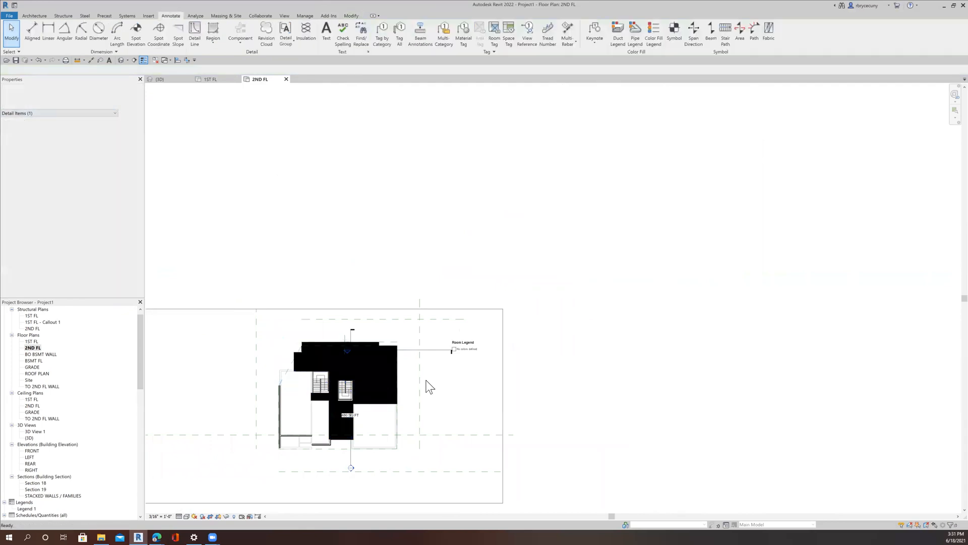
Step: Change the 480 SQ FT text note to 1611 SQ FT and widen its text box
scroll(372, 416, "up", 3)
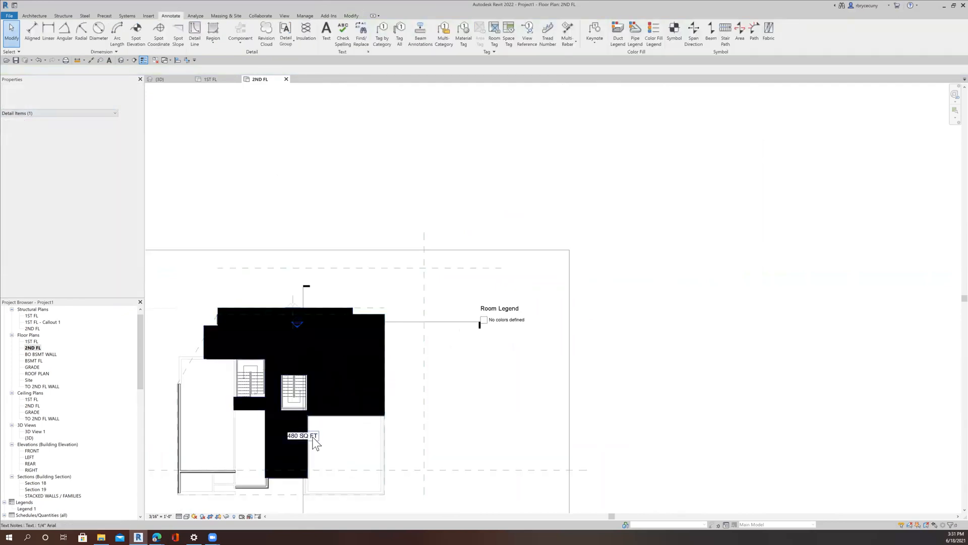
left_click(313, 439)
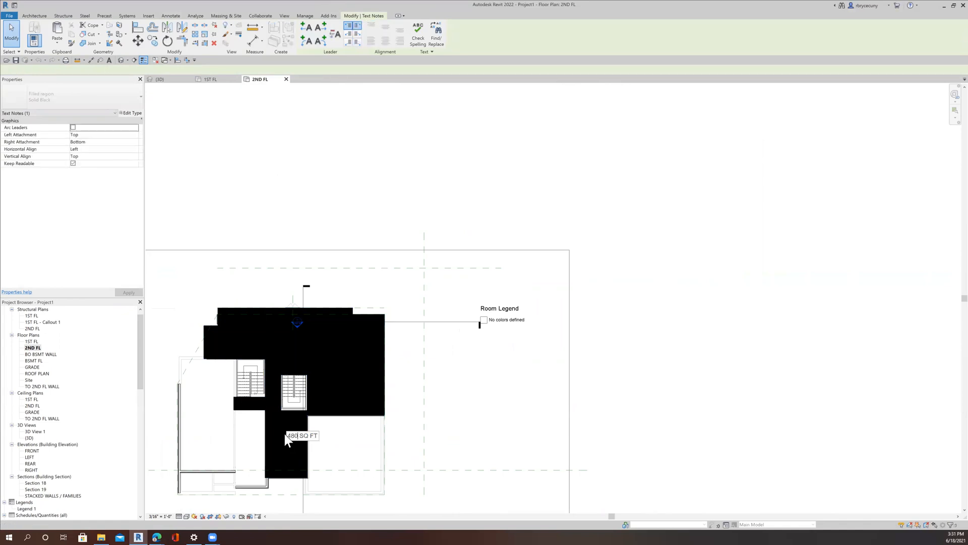
left_click(293, 437)
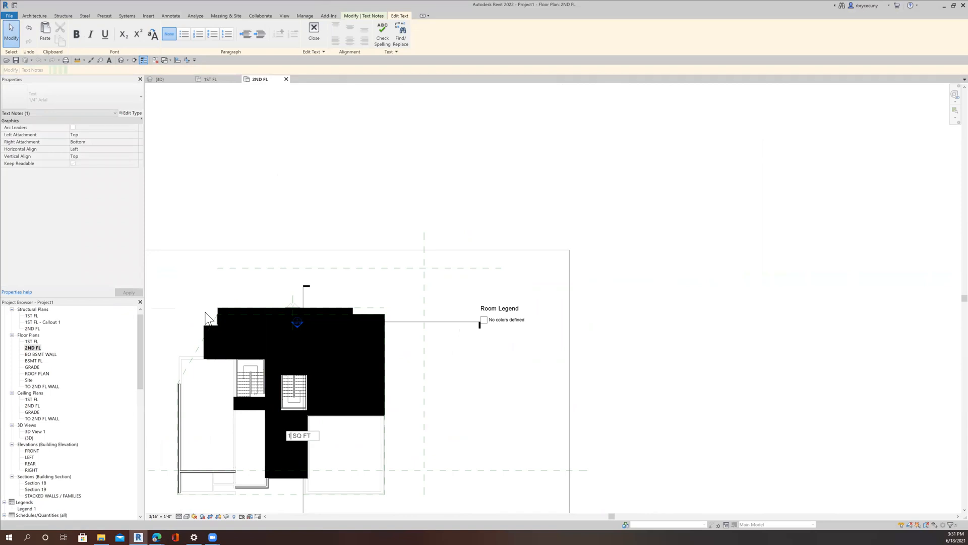
type("1611")
left_click(749, 287)
scroll(752, 287, "down", 3)
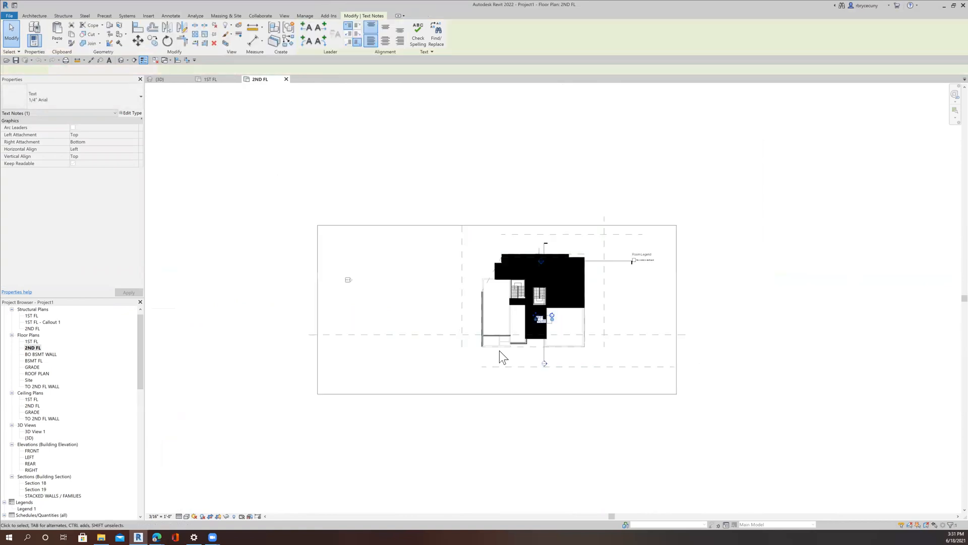
scroll(540, 271, "up", 3)
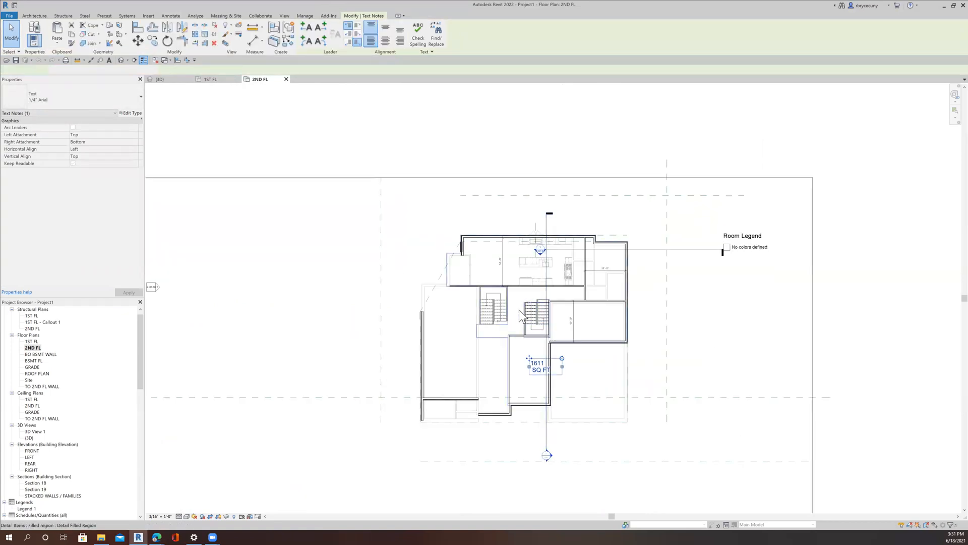
mouse_move(563, 366)
left_mouse_down()
mouse_move(616, 366)
mouse_move(582, 367)
left_mouse_up()
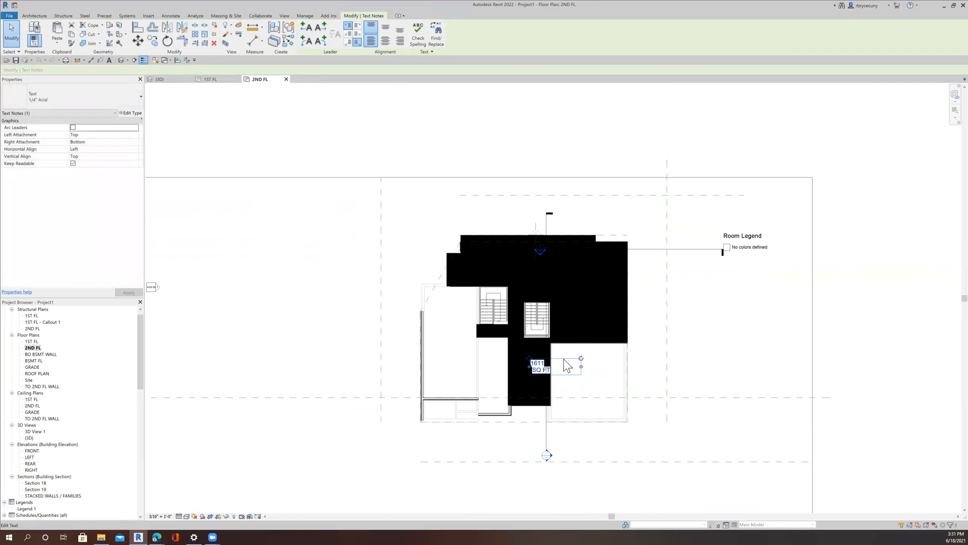
left_click(566, 362)
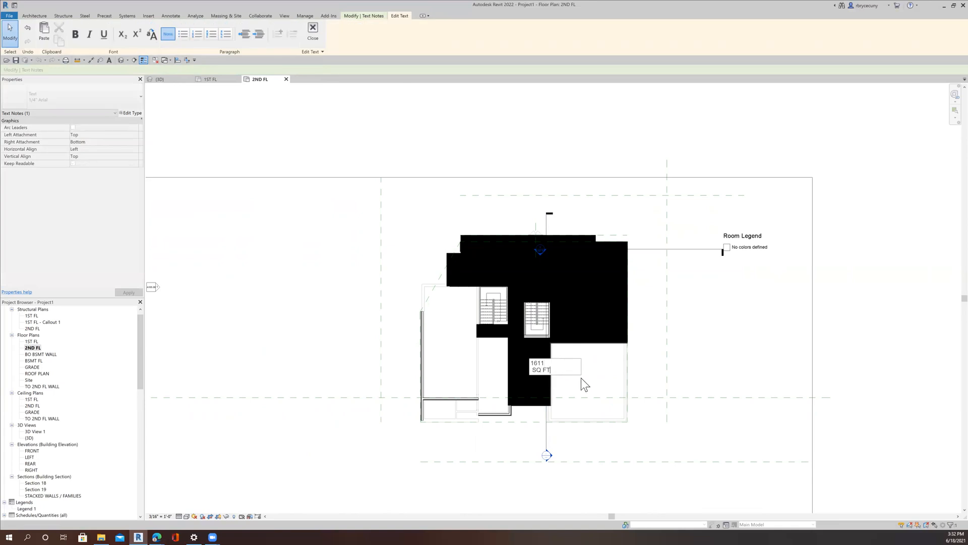
scroll(581, 377, "down", 3)
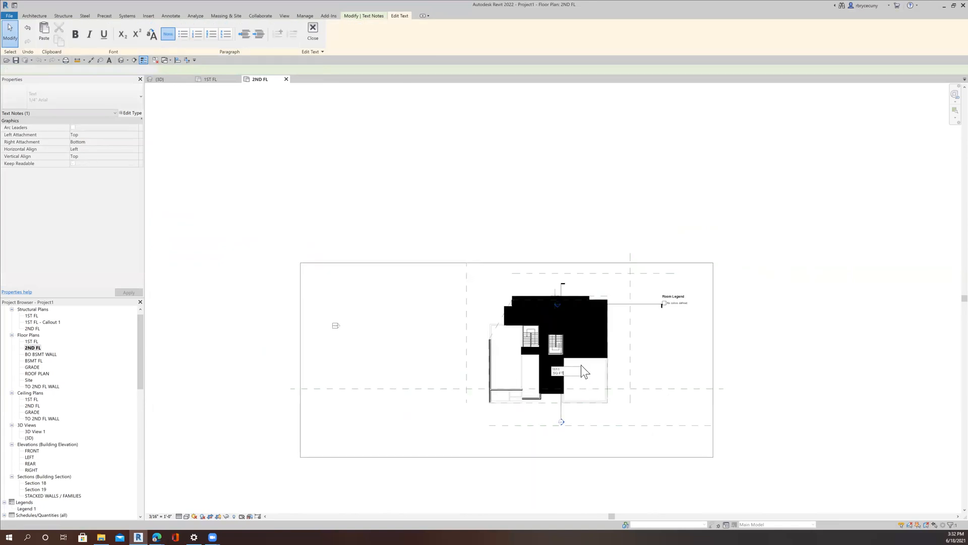
left_click(548, 374)
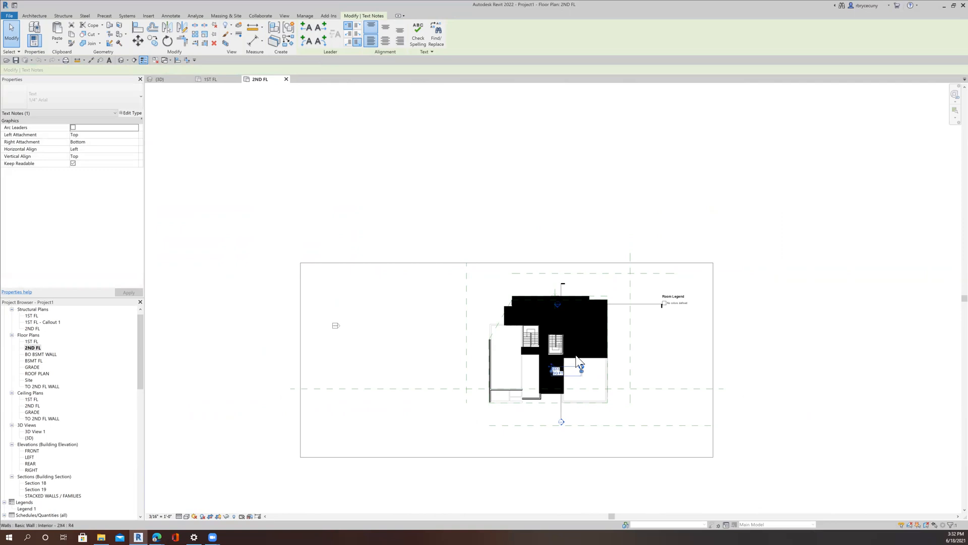
scroll(570, 385, "up", 2)
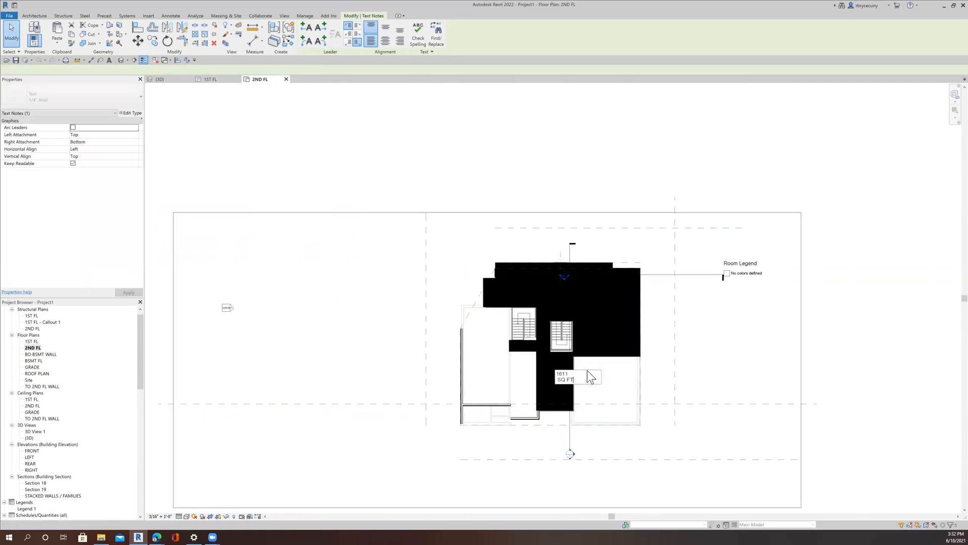
left_click(588, 371)
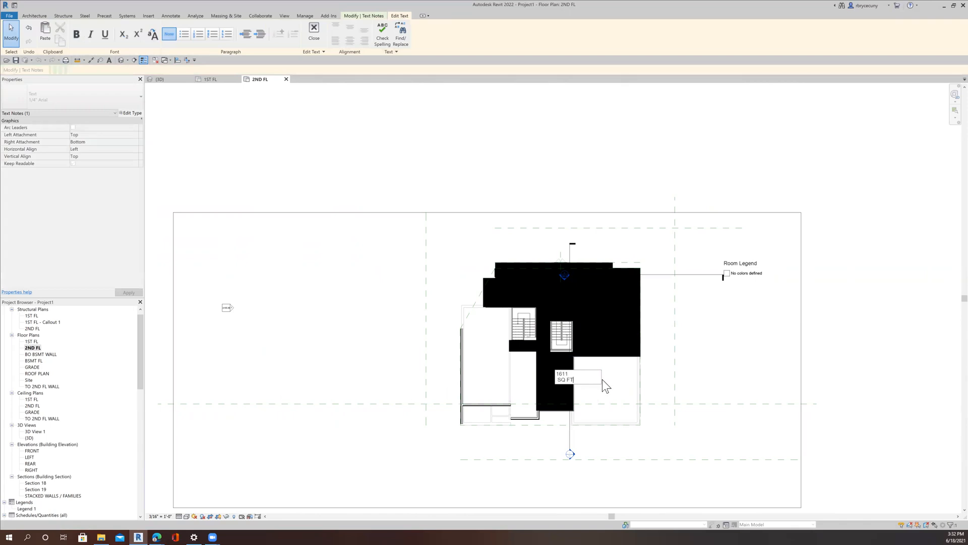
left_click(731, 362)
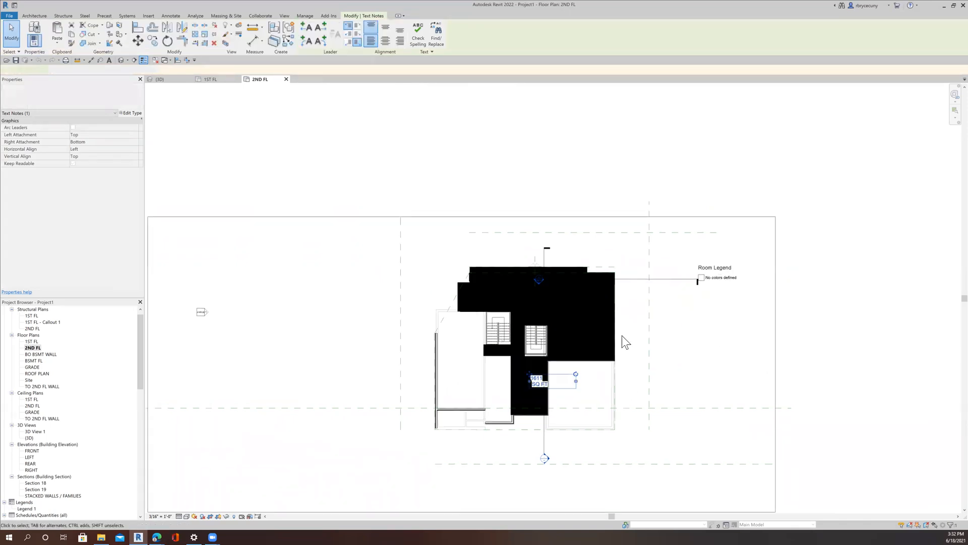
Step: Temporarily hide the Solid Black filled region covering the second floor plan
left_click(588, 360)
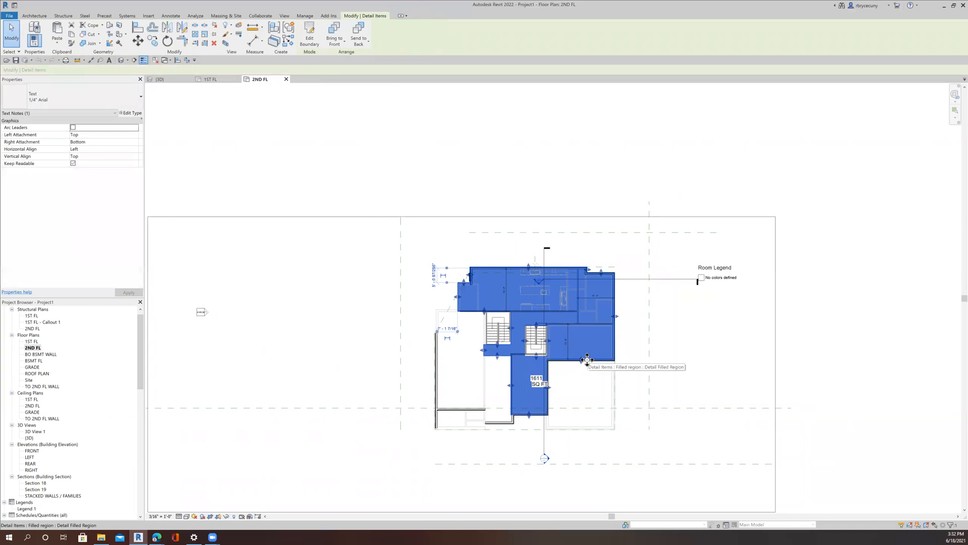
left_click(225, 516)
left_click(237, 498)
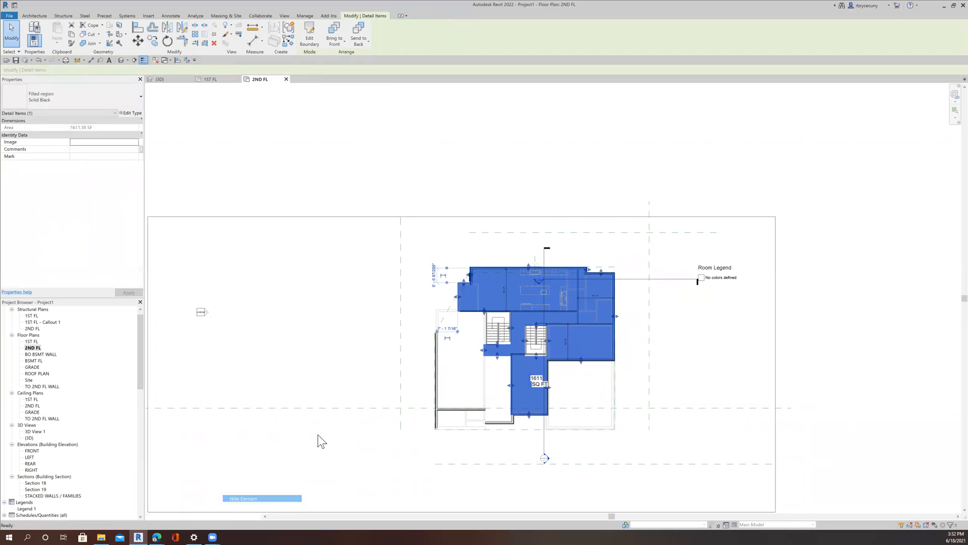
Step: Move the 1611 SQ FT text note out of the front room to the empty area below and left of the house
middle_click_drag(415, 383, 324, 359)
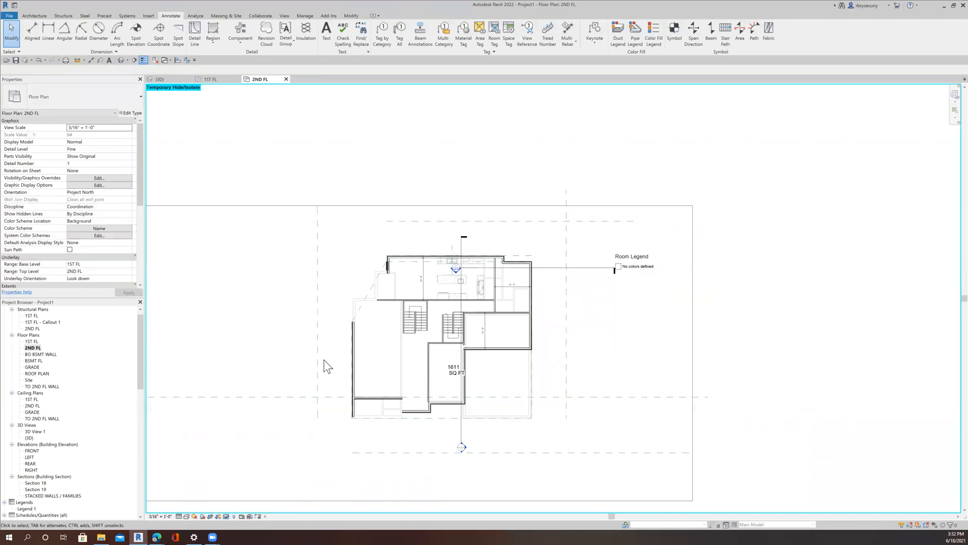
left_click(456, 376)
left_click_drag(454, 370, 262, 425)
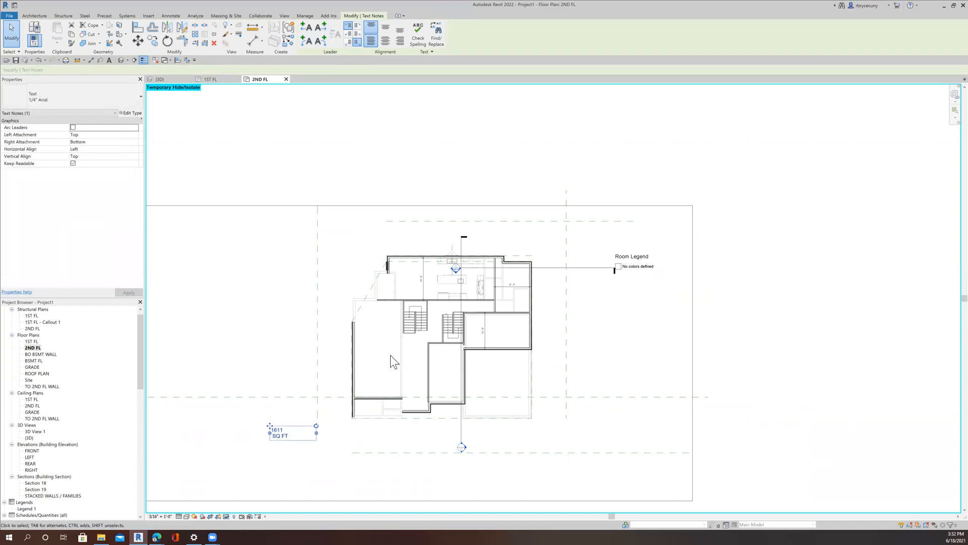
scroll(390, 356, "up", 3)
scroll(390, 355, "down", 4)
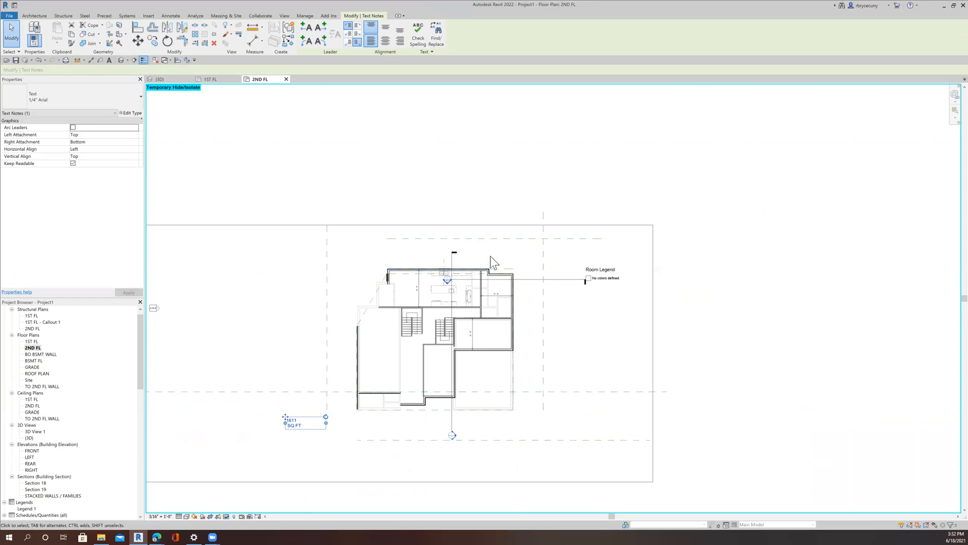
scroll(511, 341, "up", 3)
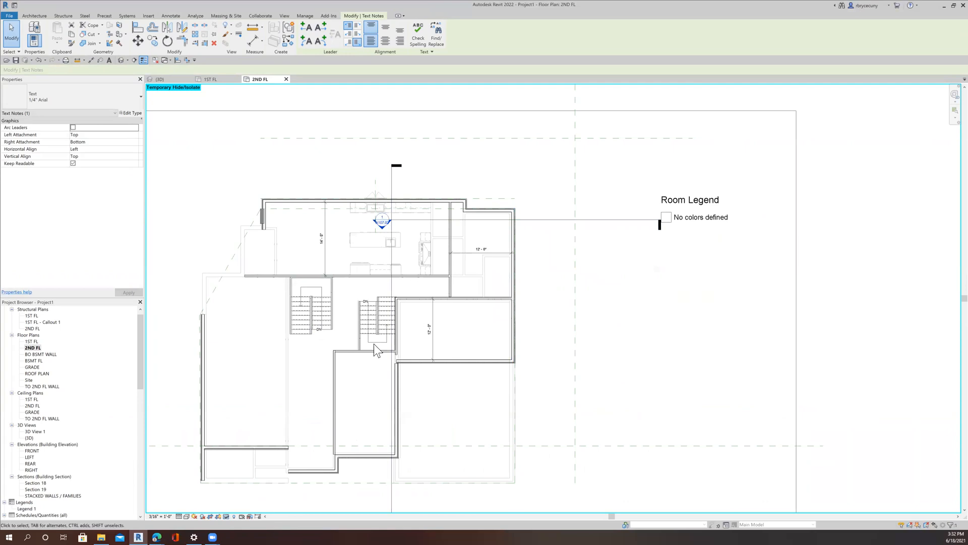
scroll(374, 344, "down", 3)
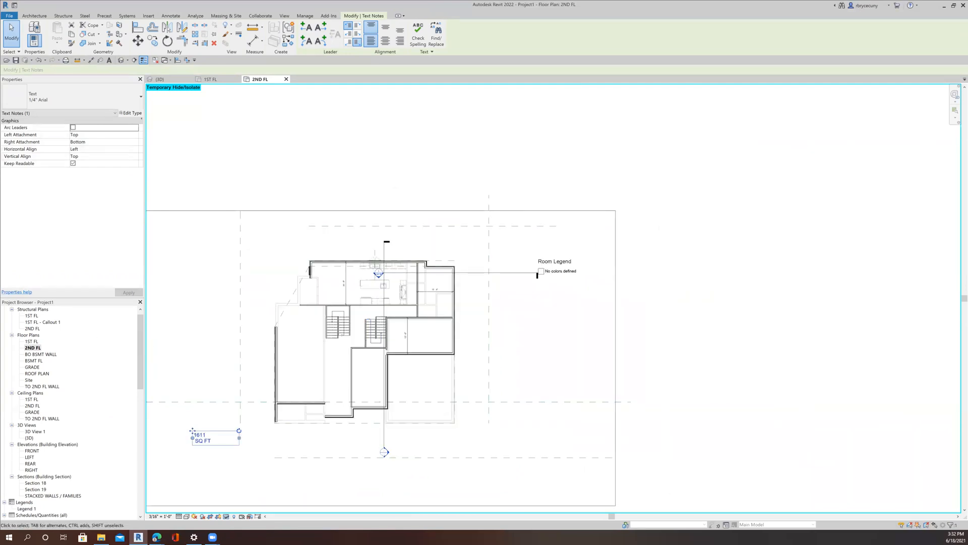